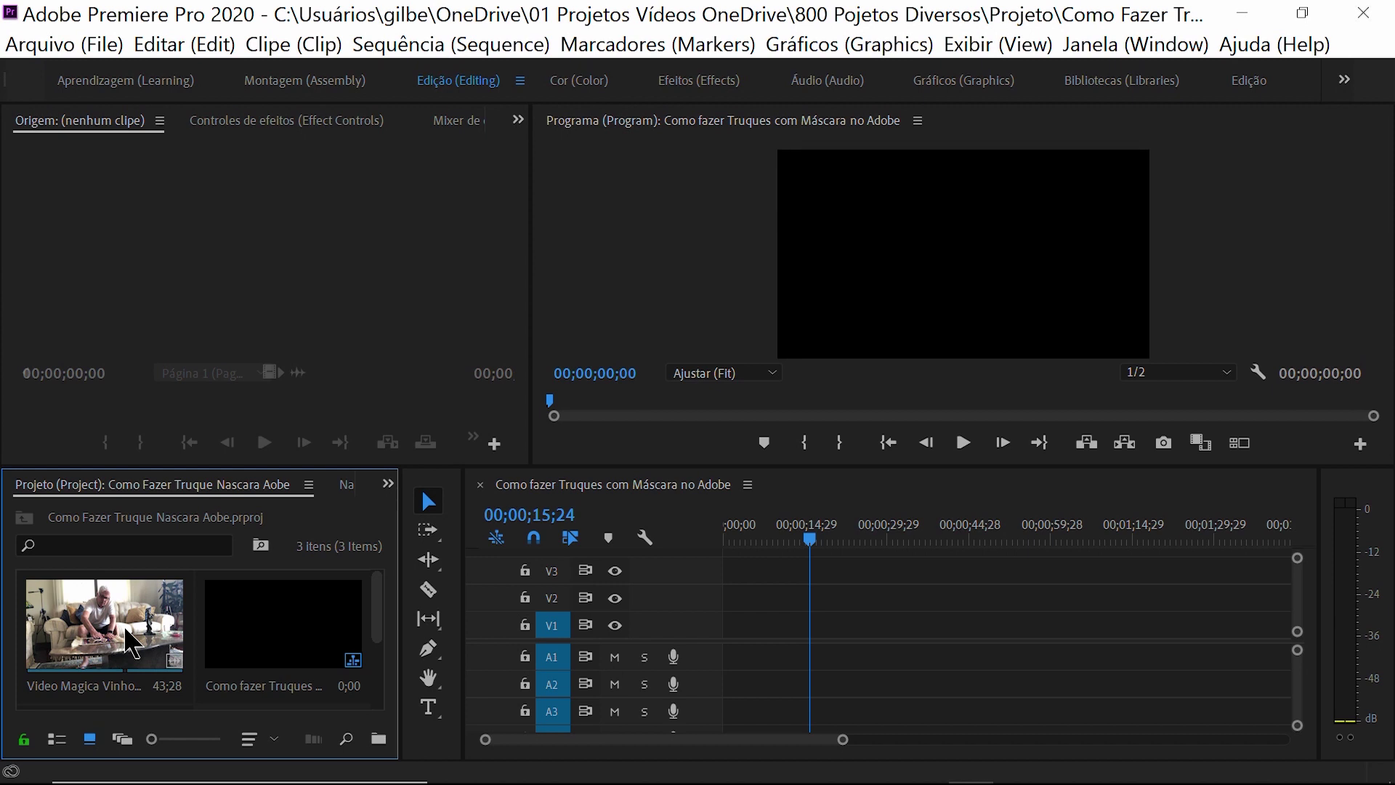
- Place Video Magica Vinho.MOV on V1/A1 and scrub toward the trick
{"action": "left_click", "coordinate": [163, 641]}
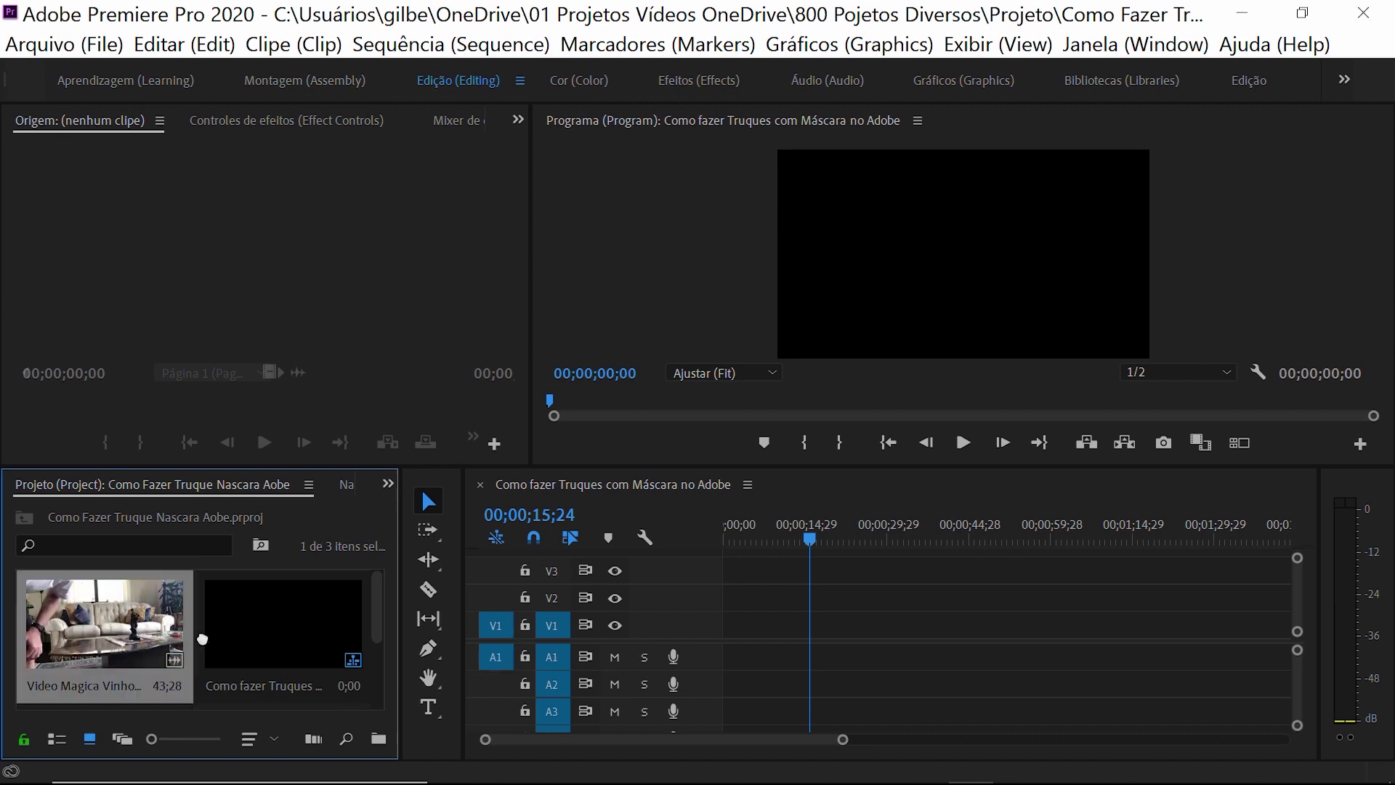
{"action": "left_click_drag", "start_coordinate": [164, 642], "coordinate": [731, 630]}
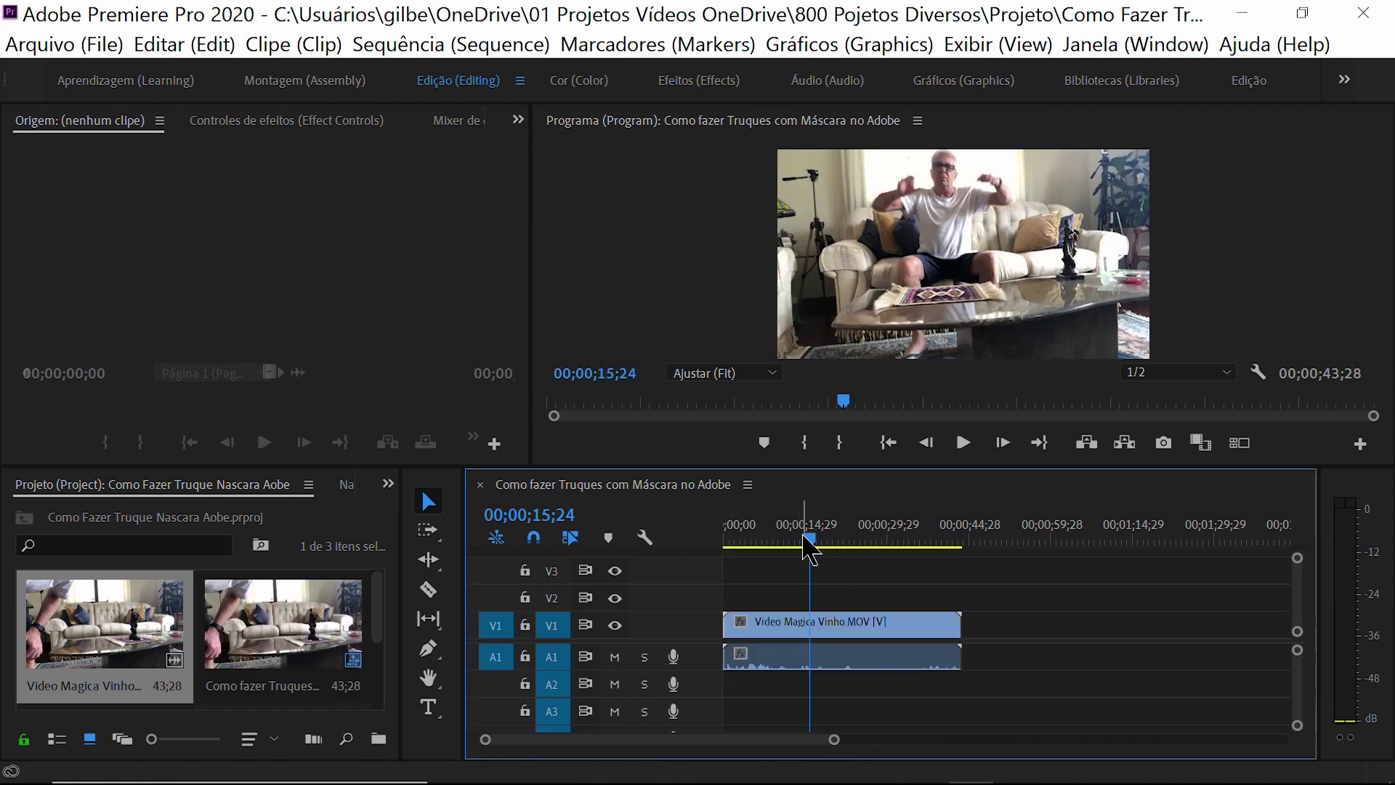
{"action": "left_click_drag", "start_coordinate": [809, 540], "coordinate": [849, 538]}
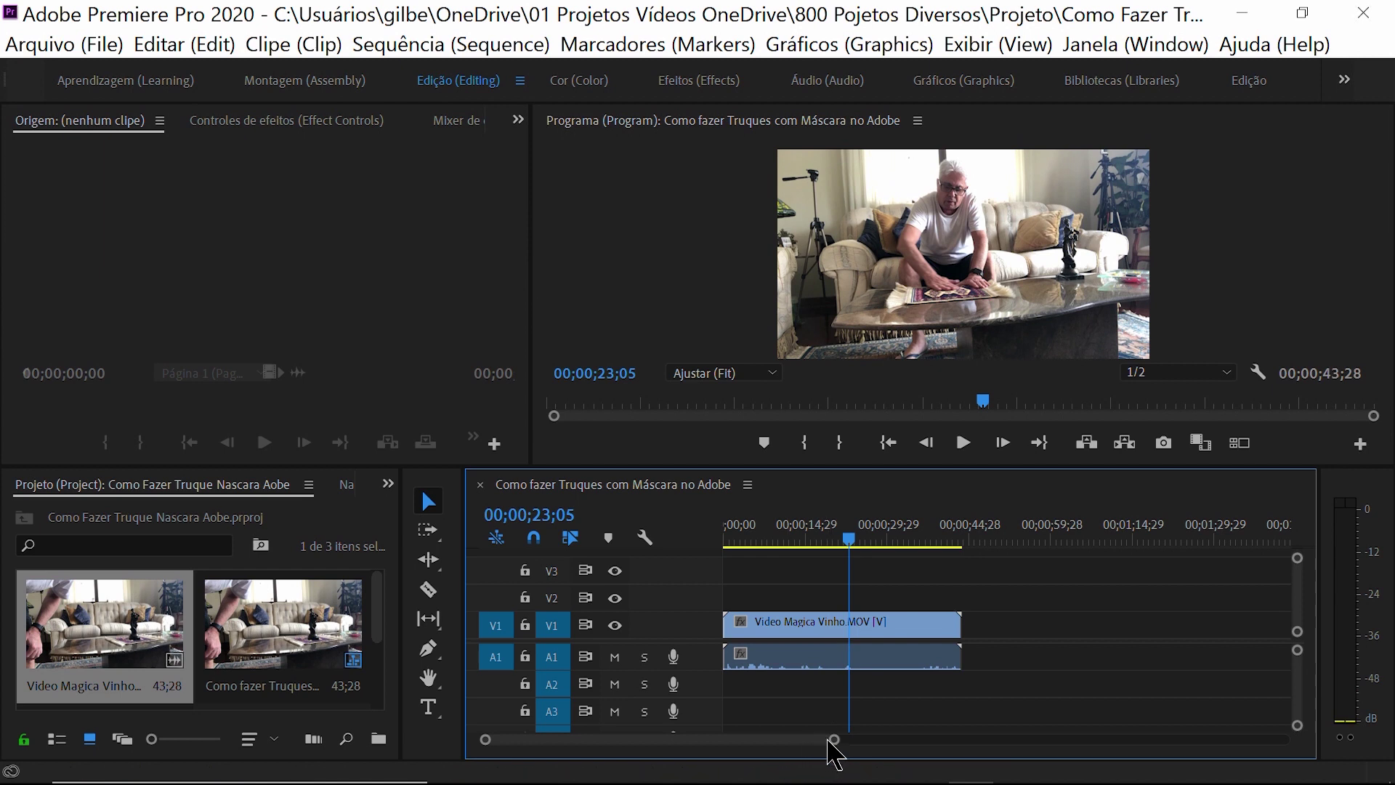
- Zoom the timeline and play, stopping near 00;00;26;26, then maximize the Program monitor
{"action": "left_click_drag", "start_coordinate": [833, 741], "coordinate": [660, 722]}
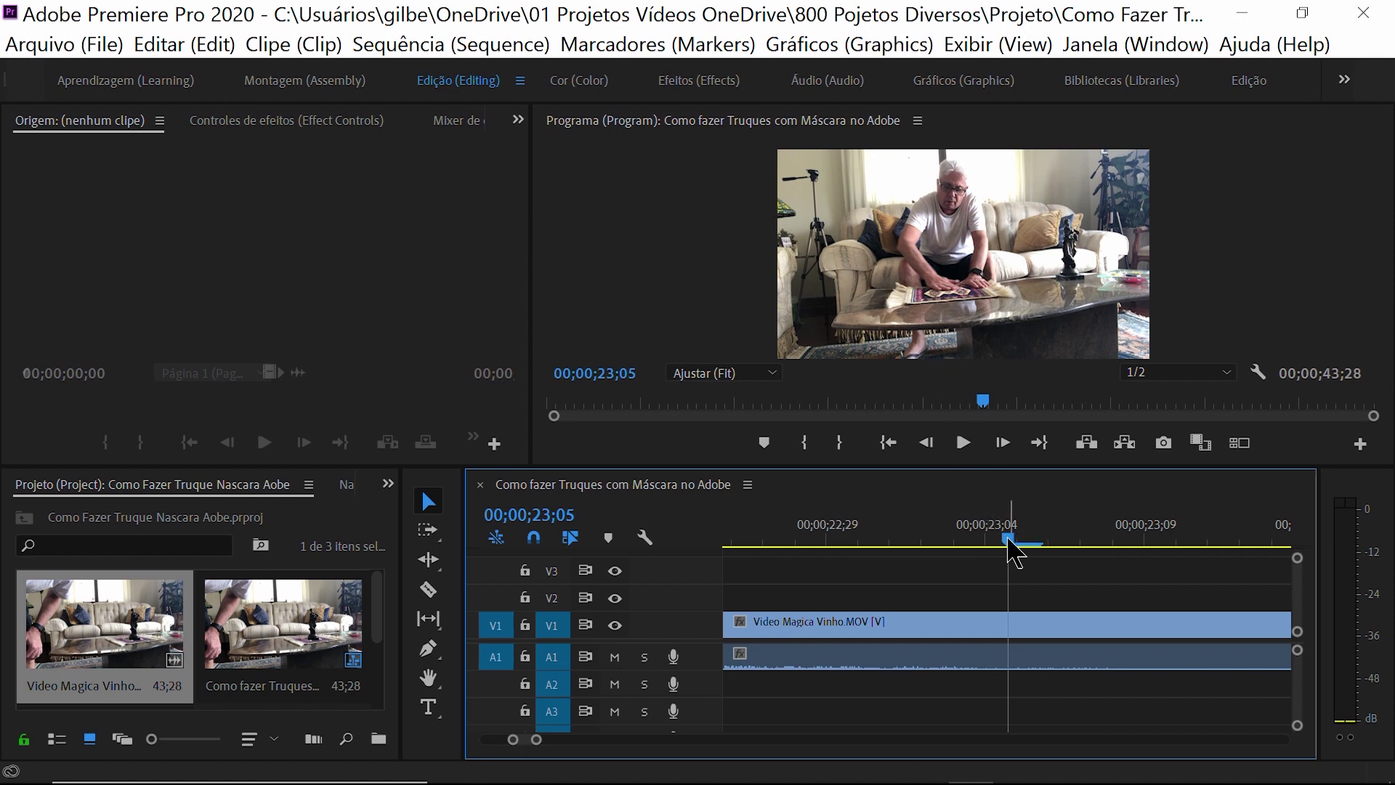
{"action": "left_click_drag", "start_coordinate": [1009, 540], "coordinate": [1123, 529]}
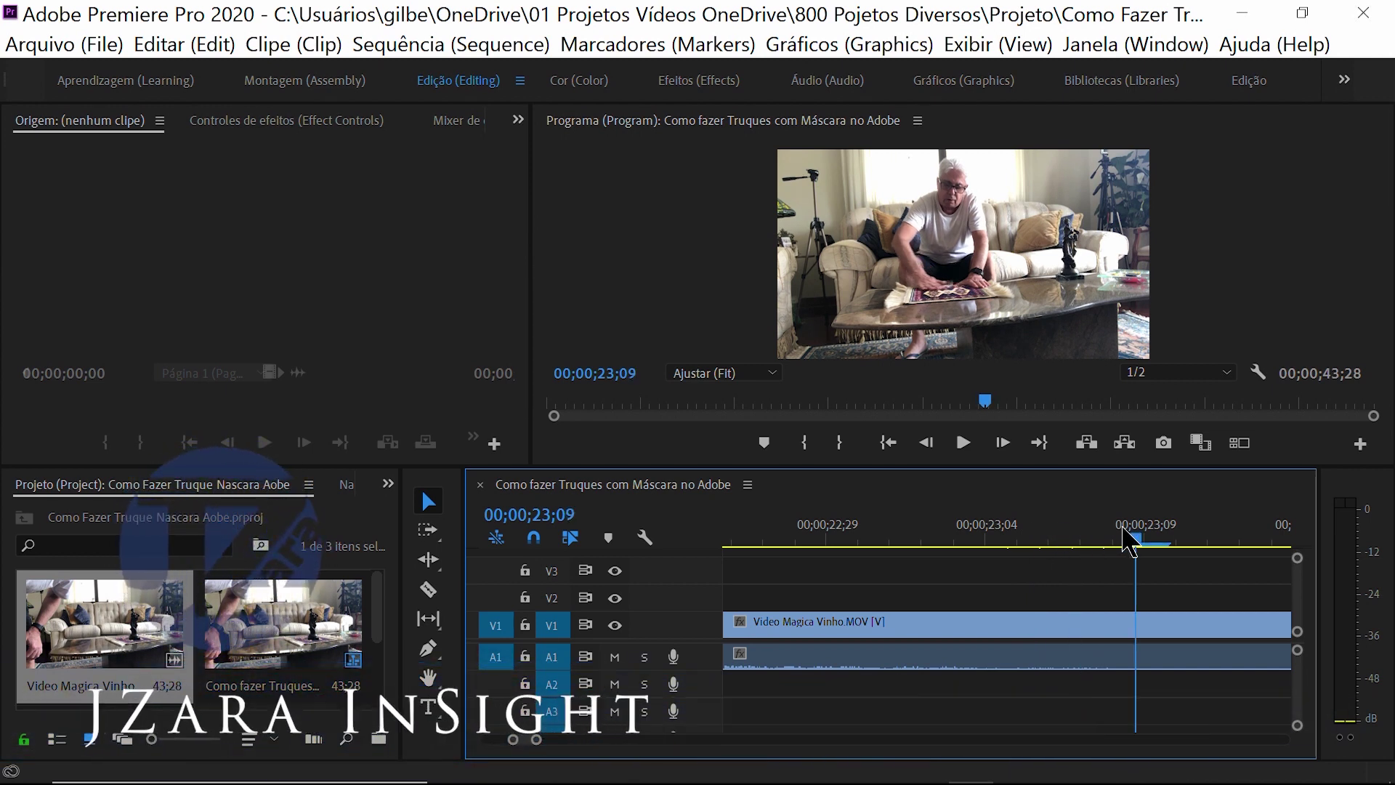
{"action": "left_click", "coordinate": [970, 449]}
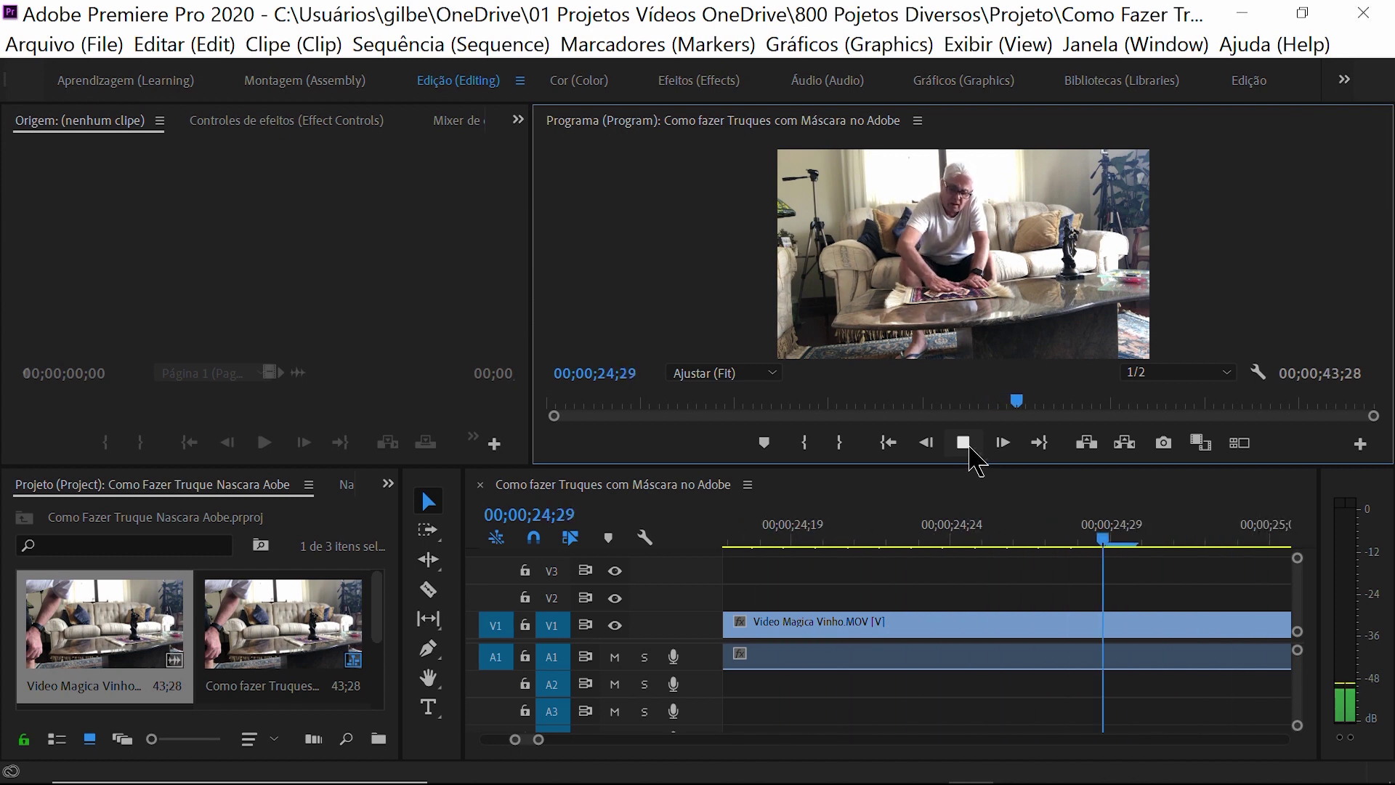
{"action": "left_click", "coordinate": [970, 449]}
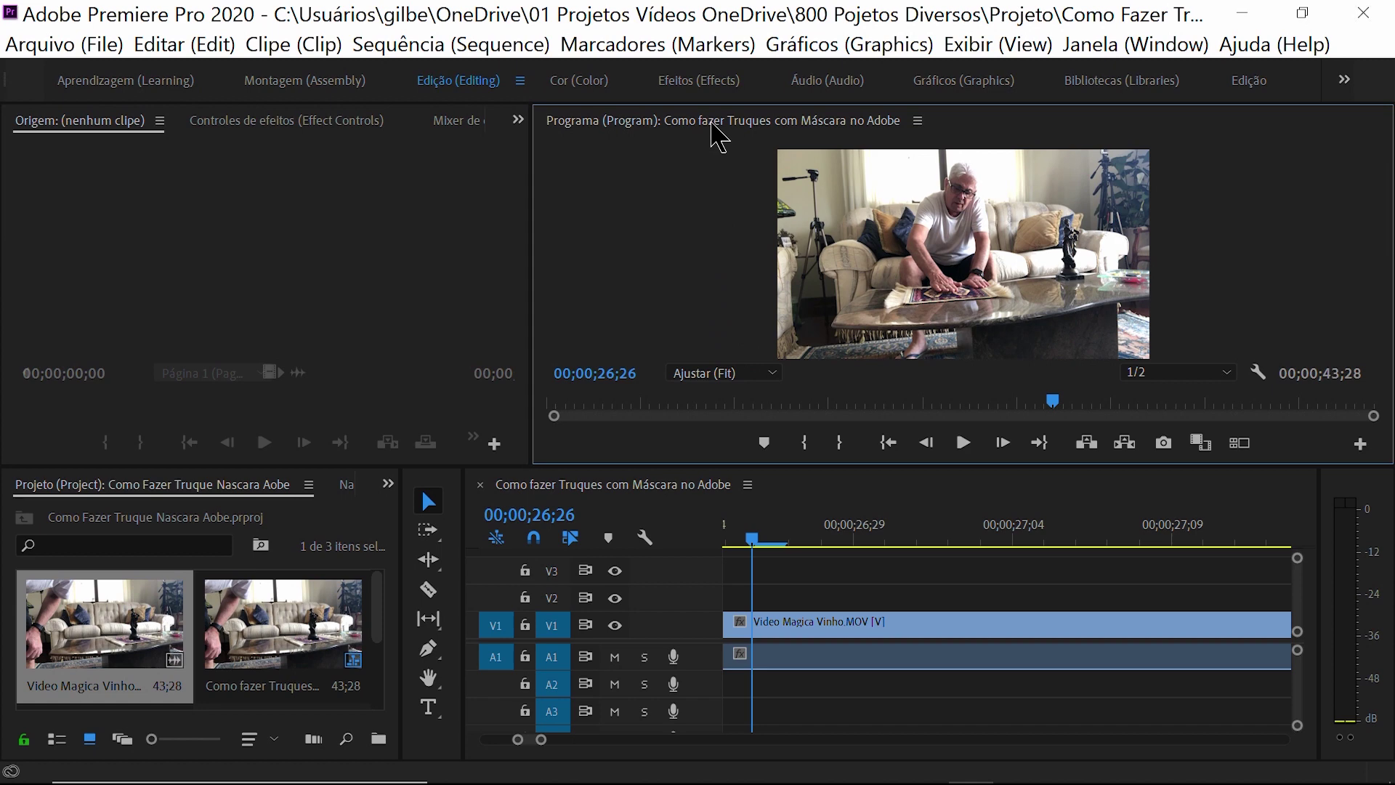
{"action": "double_click", "coordinate": [712, 122]}
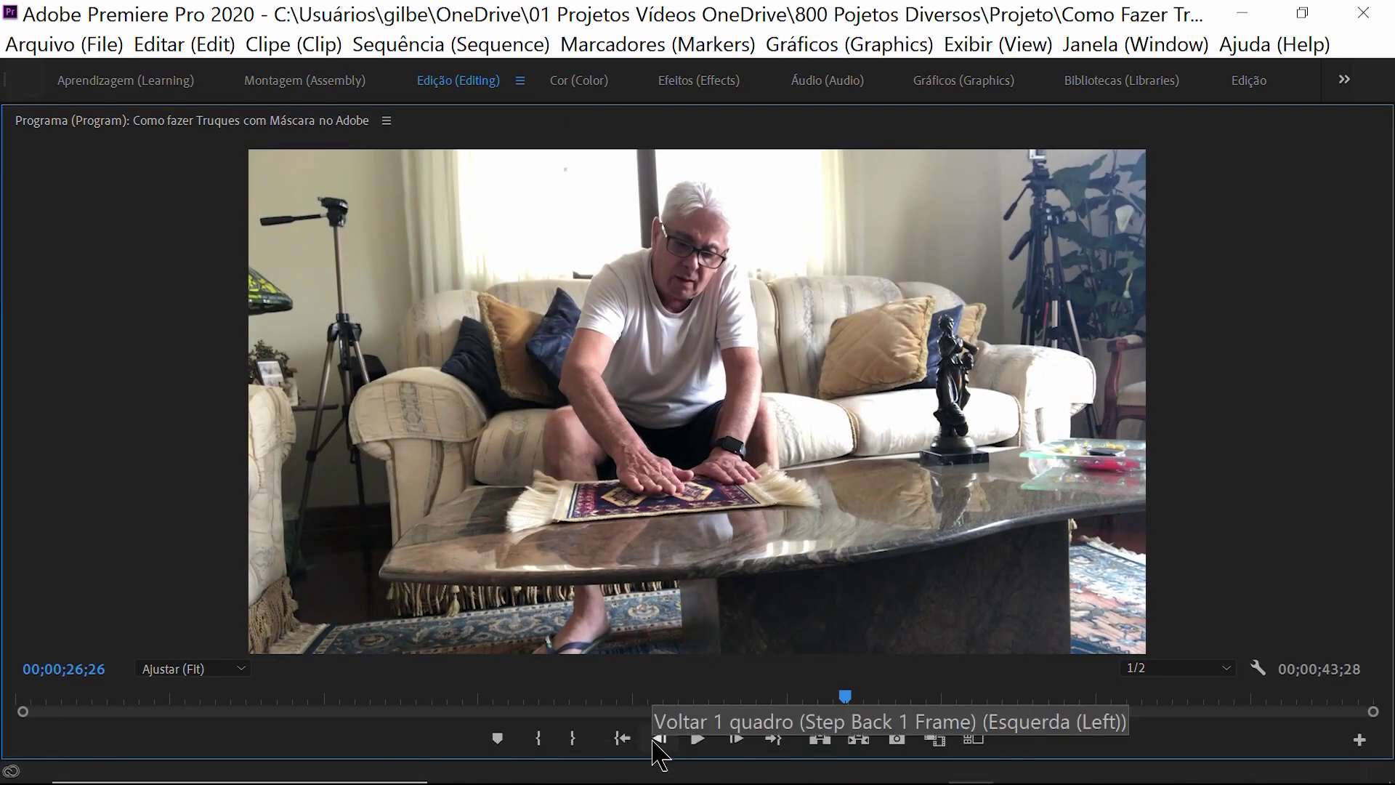
- Step back frame by frame to review the hands approaching the rug
{"action": "left_click", "coordinate": [659, 739]}
{"action": "left_click", "coordinate": [659, 739]}
{"action": "left_click", "coordinate": [659, 739]}
{"action": "left_click", "coordinate": [660, 739]}
{"action": "left_click", "coordinate": [660, 739]}
{"action": "left_click", "coordinate": [659, 740]}
{"action": "left_click", "coordinate": [659, 740]}
{"action": "left_click", "coordinate": [660, 739]}
{"action": "left_click", "coordinate": [659, 739]}
{"action": "left_click", "coordinate": [659, 739]}
{"action": "left_click", "coordinate": [659, 739]}
{"action": "left_click", "coordinate": [659, 739]}
{"action": "left_click", "coordinate": [659, 739]}
{"action": "left_click", "coordinate": [659, 739]}
{"action": "left_click", "coordinate": [659, 740]}
{"action": "left_click", "coordinate": [660, 739]}
{"action": "left_click", "coordinate": [659, 739]}
{"action": "left_click", "coordinate": [660, 739]}
{"action": "left_click", "coordinate": [659, 739]}
{"action": "left_click", "coordinate": [659, 739]}
{"action": "left_click", "coordinate": [659, 739]}
{"action": "left_click", "coordinate": [659, 739]}
{"action": "left_click", "coordinate": [659, 739]}
{"action": "left_click", "coordinate": [659, 739]}
{"action": "left_click", "coordinate": [659, 739]}
{"action": "left_click", "coordinate": [659, 739]}
{"action": "left_click", "coordinate": [660, 739]}
{"action": "left_click", "coordinate": [659, 739]}
- Step forward frame by frame toward 00;00;26;24
{"action": "left_click", "coordinate": [736, 739]}
{"action": "left_click", "coordinate": [736, 739]}
{"action": "left_click", "coordinate": [736, 739]}
{"action": "left_click", "coordinate": [735, 739]}
{"action": "left_click", "coordinate": [735, 739]}
{"action": "left_click", "coordinate": [736, 739]}
{"action": "left_click", "coordinate": [735, 739]}
{"action": "left_click", "coordinate": [736, 740]}
{"action": "double_click", "coordinate": [735, 739]}
{"action": "double_click", "coordinate": [735, 740]}
{"action": "double_click", "coordinate": [735, 739]}
{"action": "left_click", "coordinate": [735, 739]}
{"action": "double_click", "coordinate": [736, 739]}
{"action": "double_click", "coordinate": [735, 739]}
{"action": "double_click", "coordinate": [736, 739]}
{"action": "left_click", "coordinate": [736, 739]}
{"action": "double_click", "coordinate": [735, 739]}
{"action": "left_click", "coordinate": [736, 739]}
{"action": "double_click", "coordinate": [736, 739]}
{"action": "double_click", "coordinate": [735, 739]}
{"action": "left_click", "coordinate": [736, 739]}
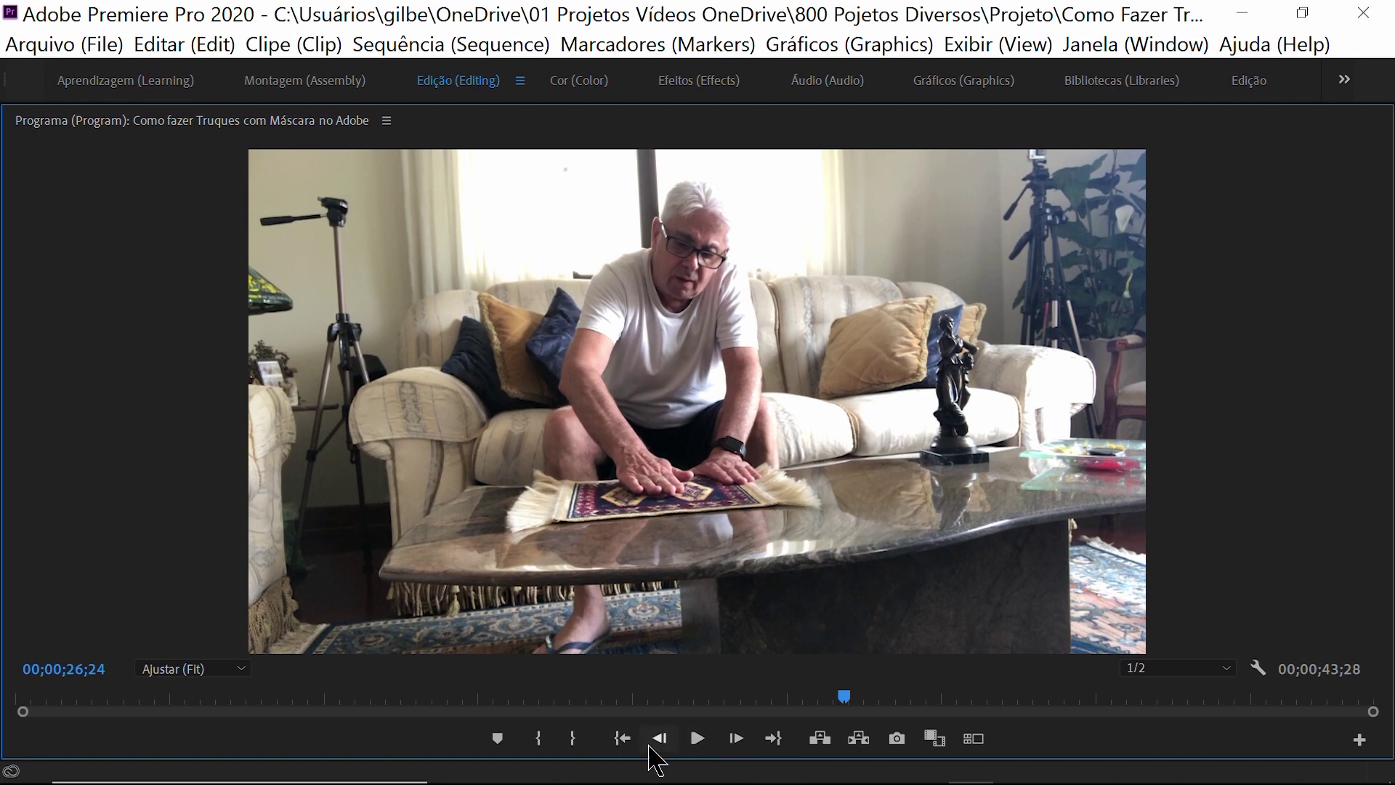
- Settle on frame 00;00;26;22 and restore the normal monitor layout
{"action": "left_click", "coordinate": [660, 740]}
{"action": "left_click", "coordinate": [660, 739]}
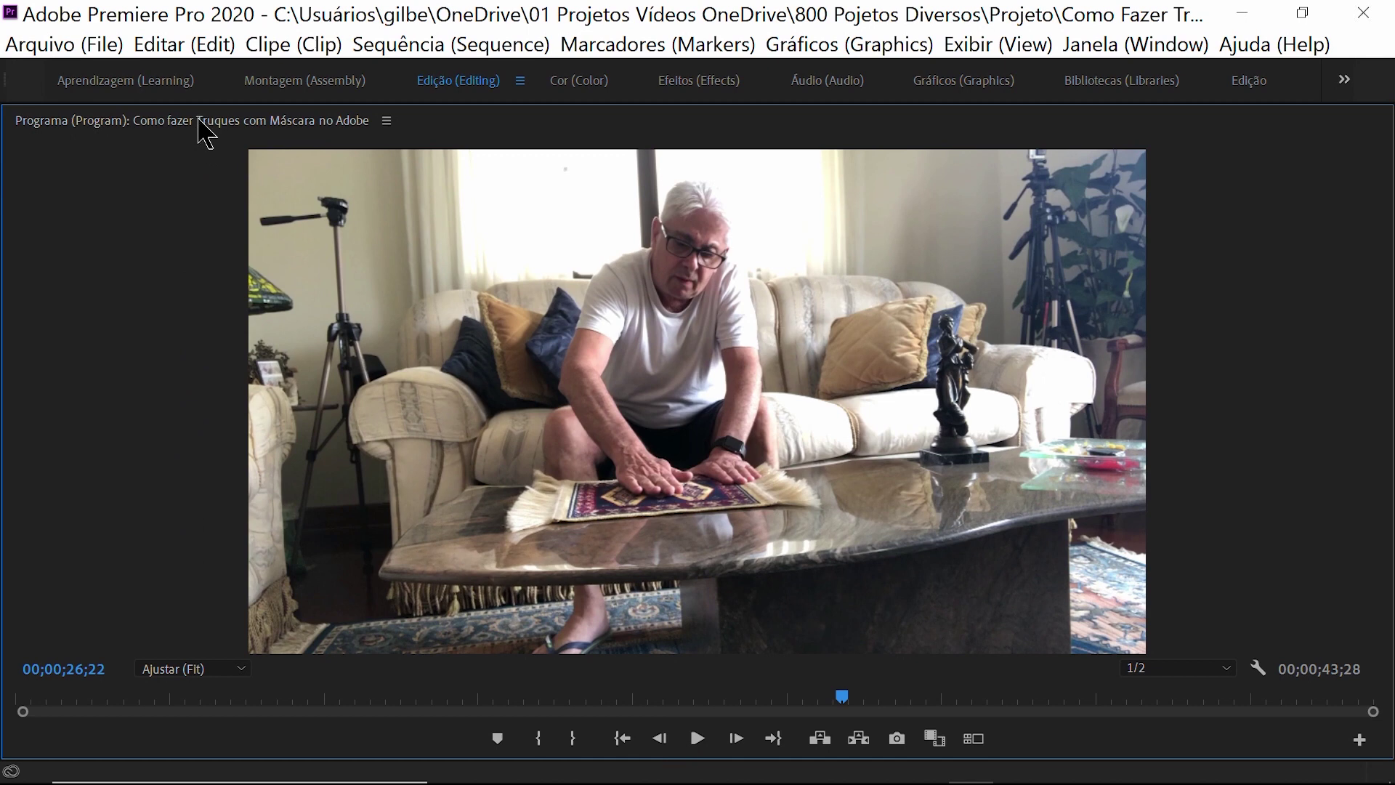
{"action": "double_click", "coordinate": [205, 129]}
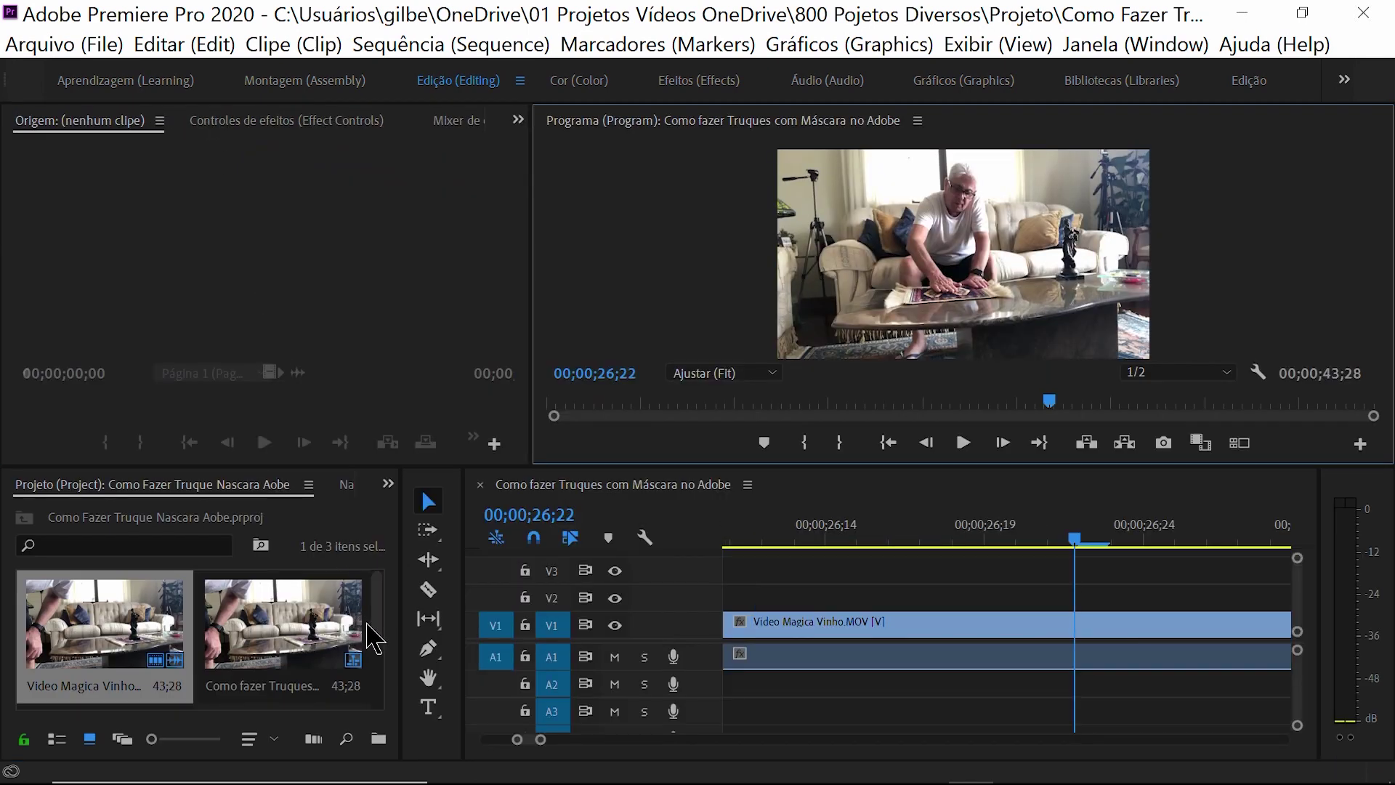
- Place Vinho 2.png on track V2 starting at the 00;00;26;22 playhead
{"action": "left_click_drag", "start_coordinate": [379, 626], "coordinate": [383, 684]}
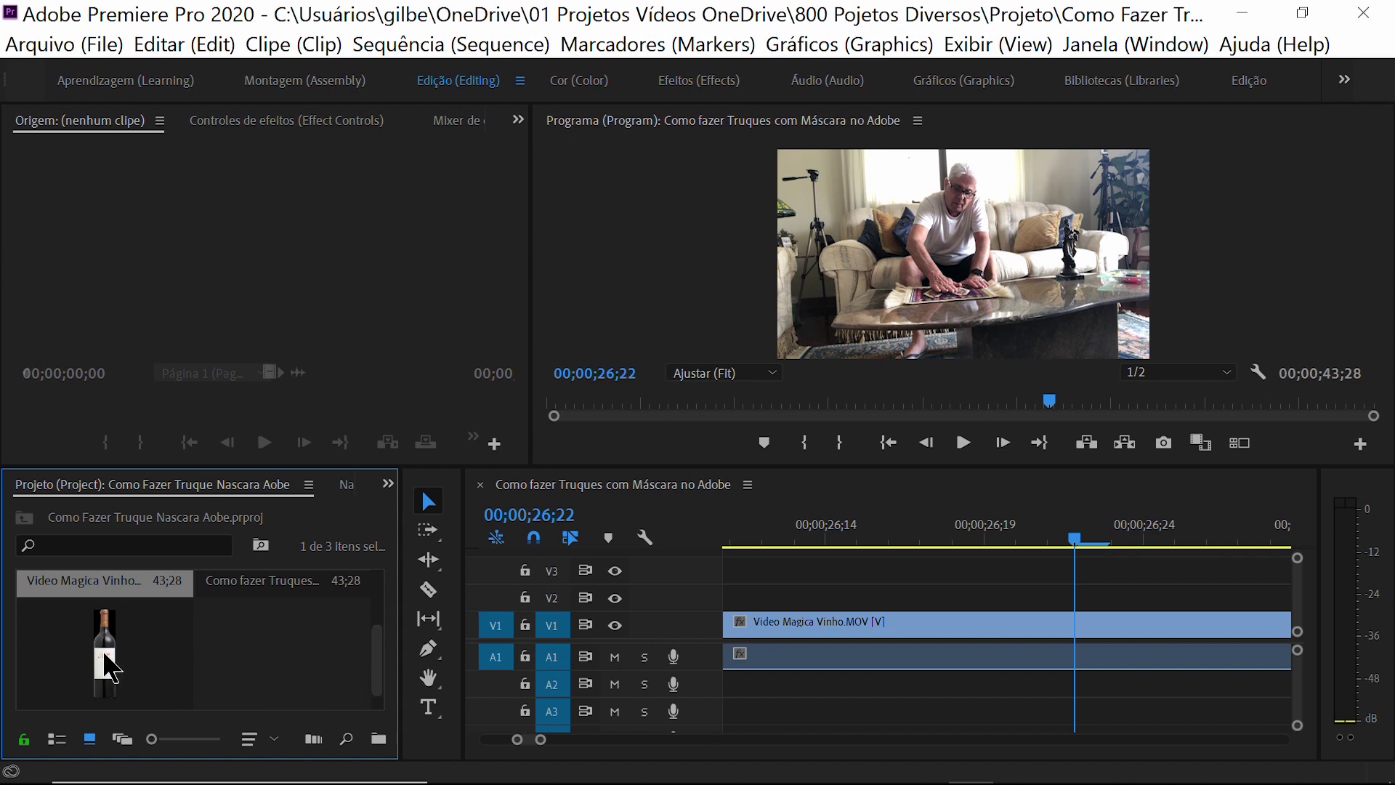
{"action": "left_click", "coordinate": [109, 665]}
{"action": "left_click_drag", "start_coordinate": [109, 665], "coordinate": [1056, 611]}
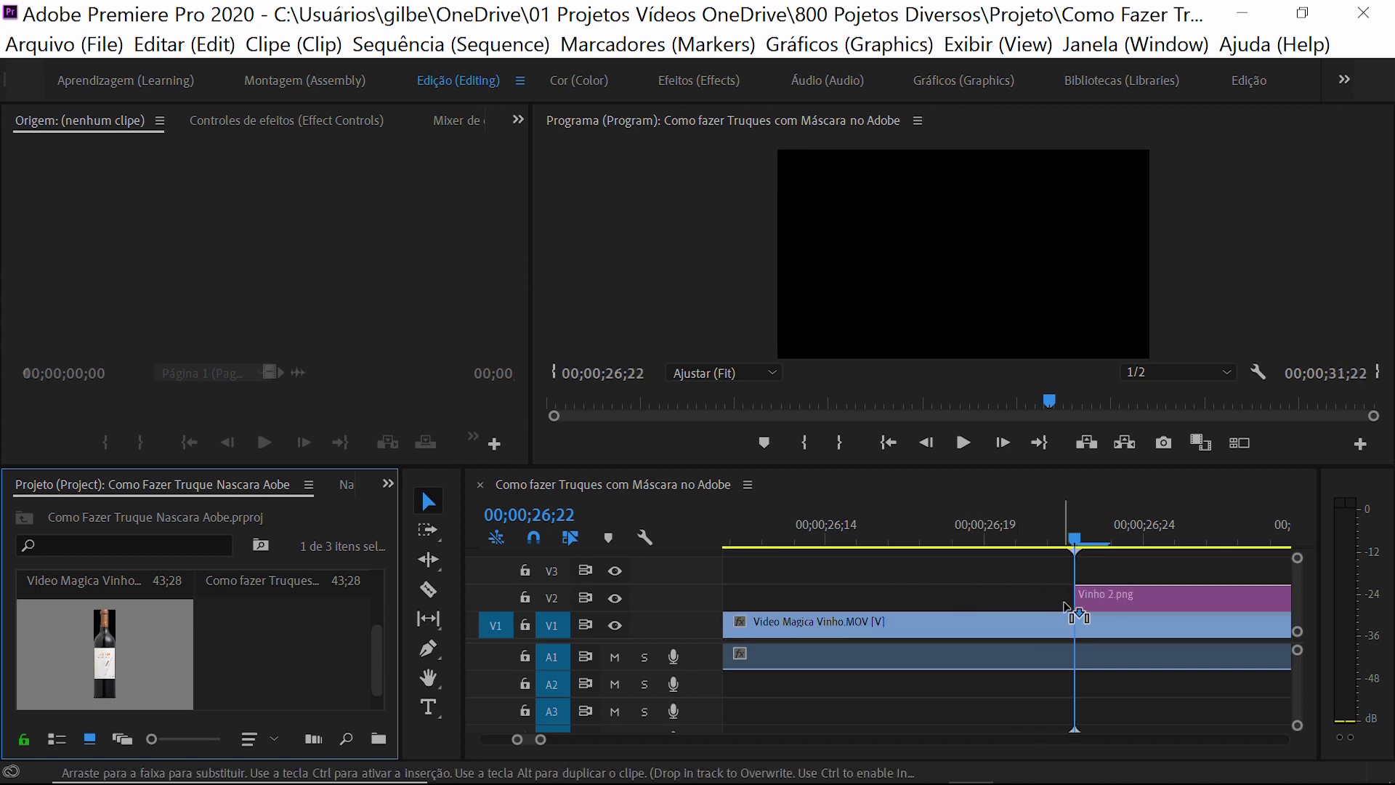
{"action": "left_click_drag", "start_coordinate": [1055, 611], "coordinate": [1074, 614]}
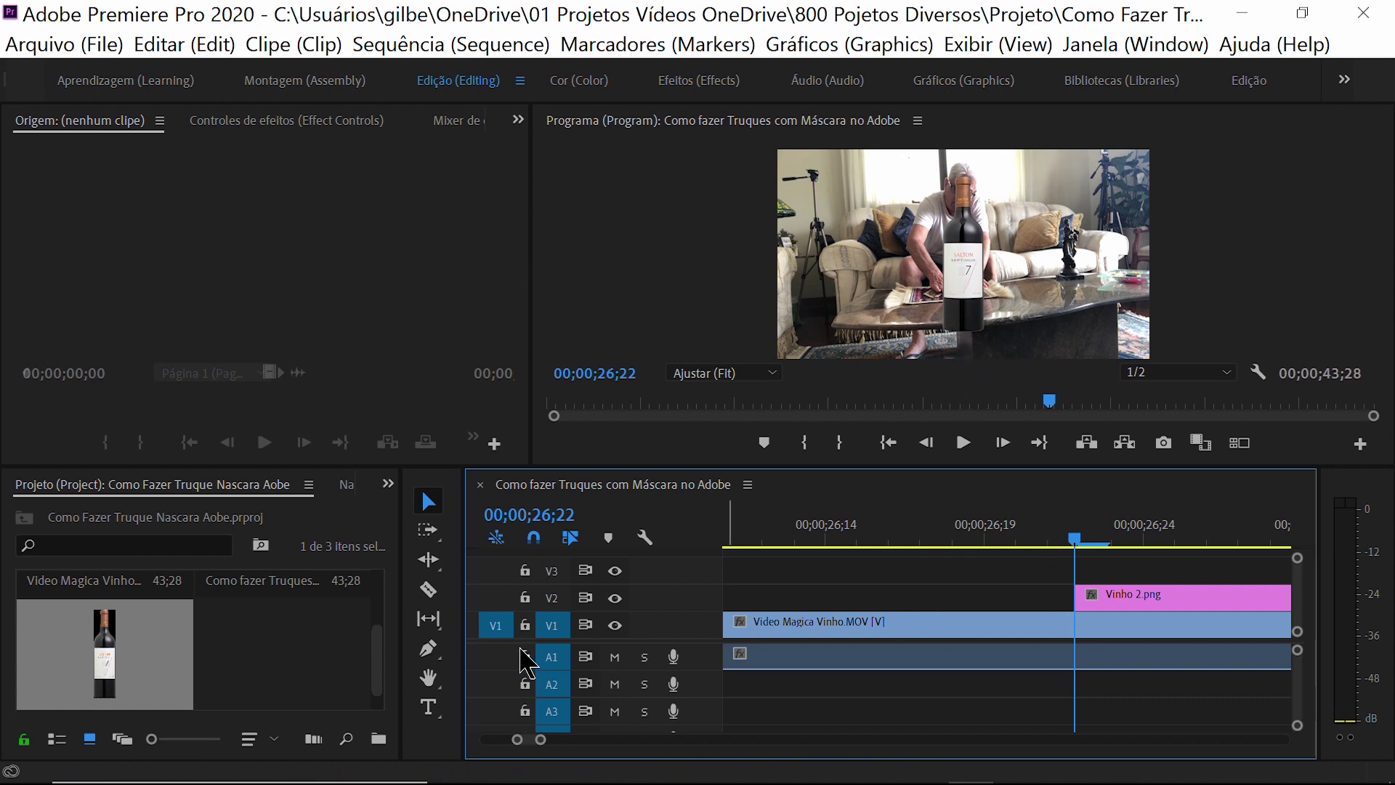
- Lock tracks V1 and A1, then maximize the Program monitor
{"action": "left_click", "coordinate": [525, 625]}
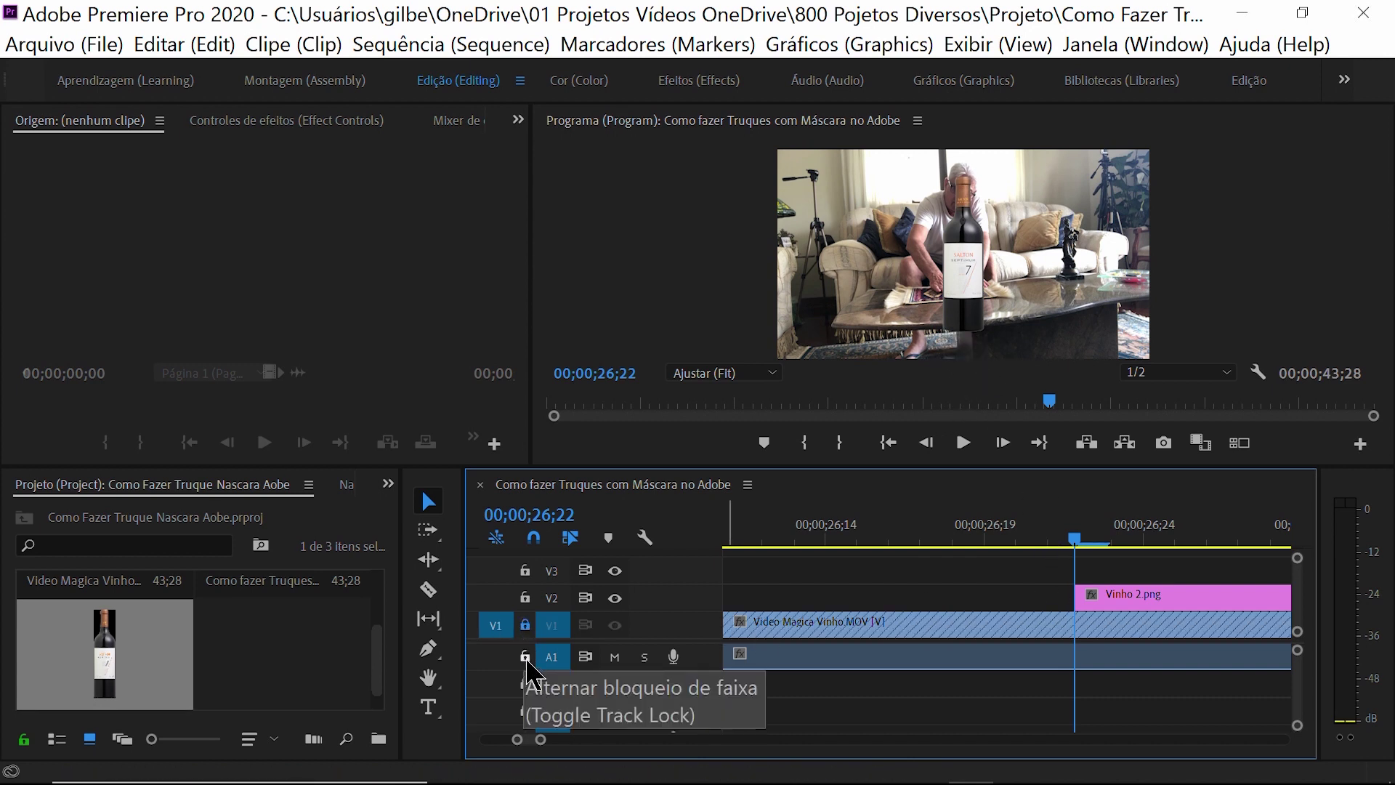
{"action": "left_click", "coordinate": [525, 658]}
{"action": "left_click", "coordinate": [1136, 597]}
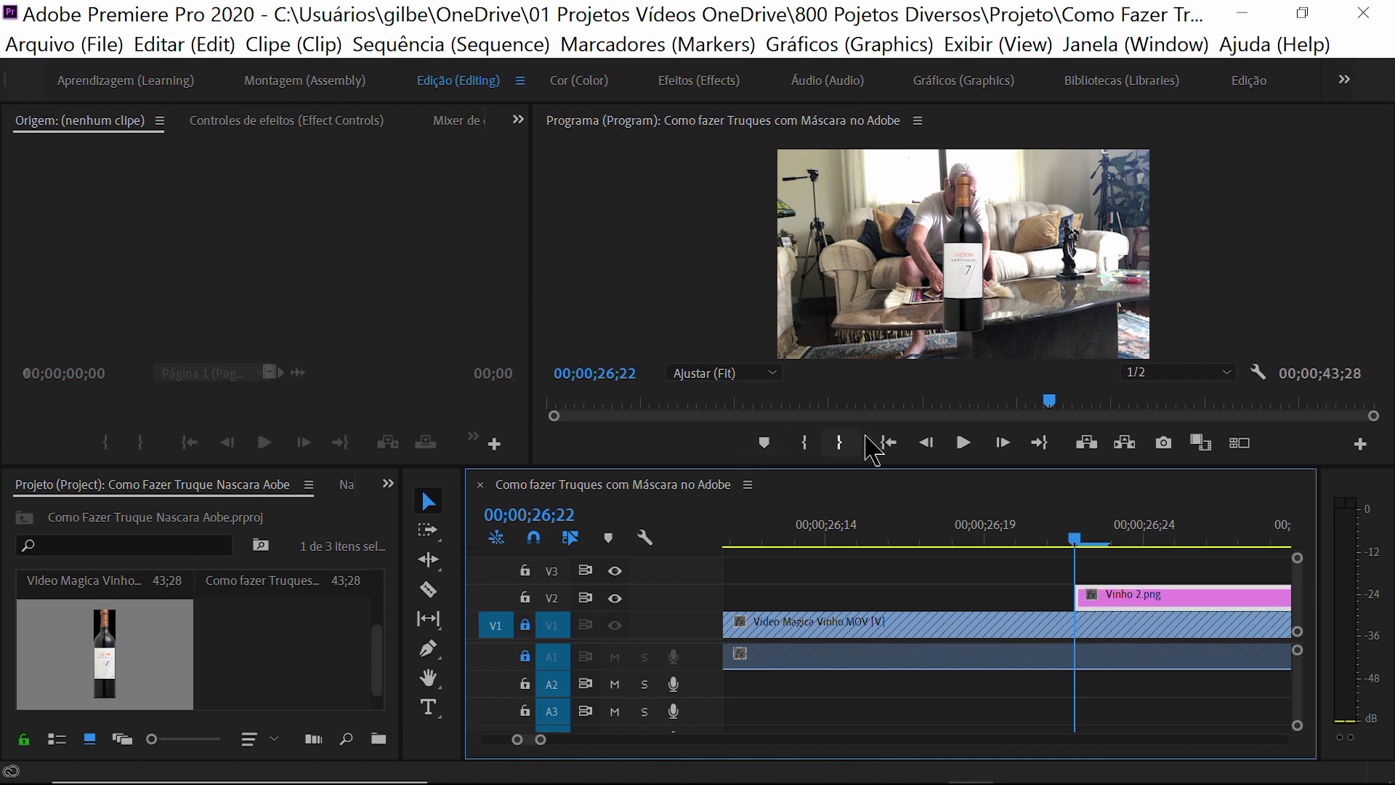
{"action": "left_click", "coordinate": [634, 134]}
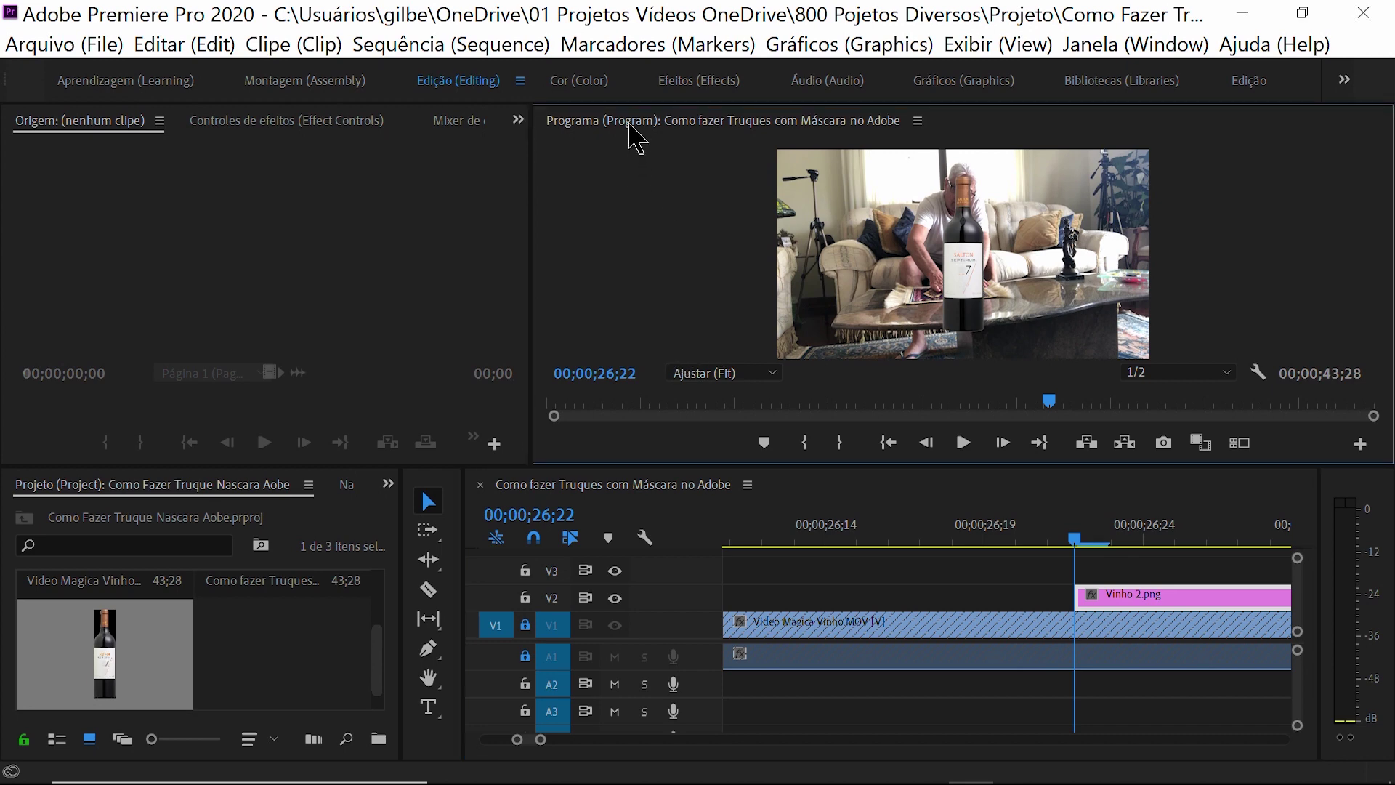
{"action": "double_click", "coordinate": [634, 132]}
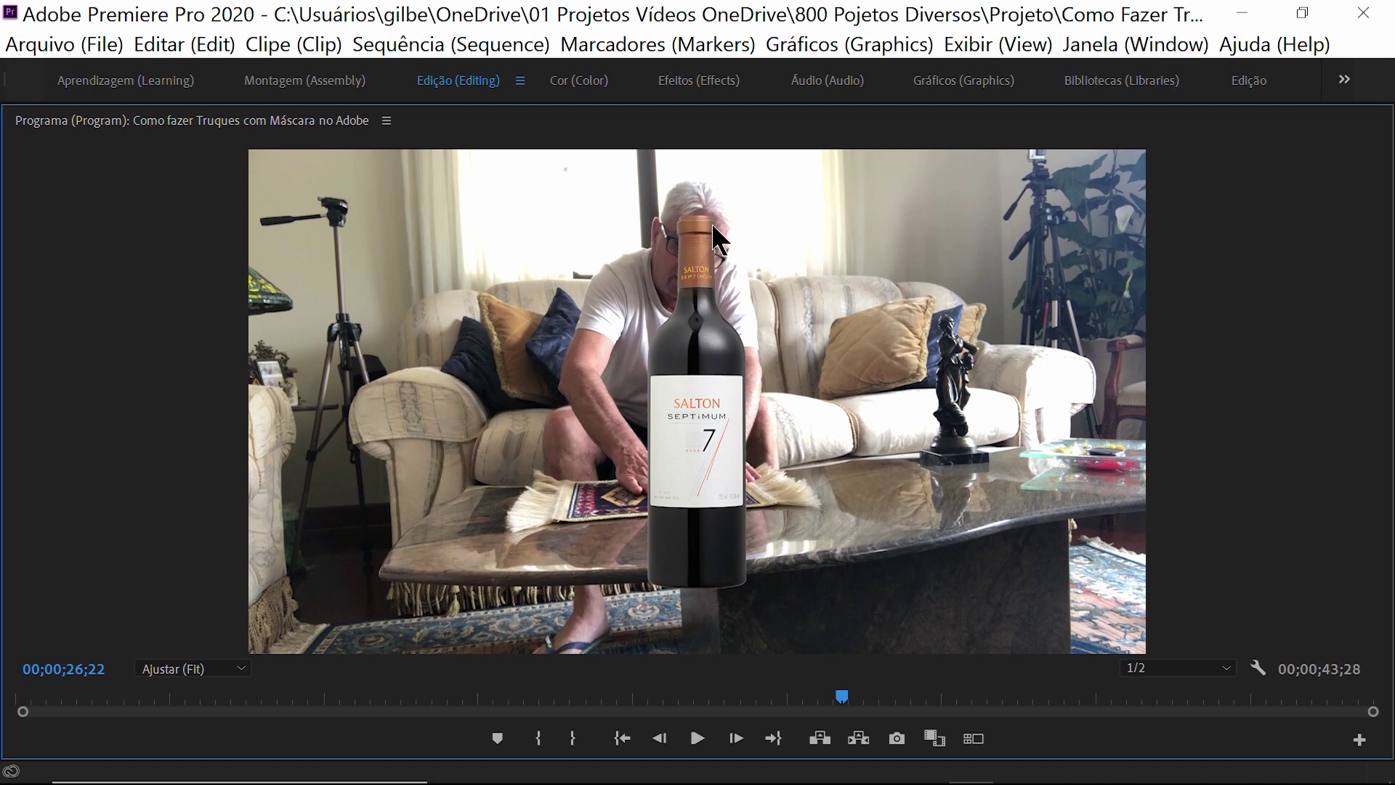
- Scale the bottle down and stand it on the rug between the hands
{"action": "left_click", "coordinate": [718, 524]}
{"action": "left_click_drag", "start_coordinate": [746, 211], "coordinate": [688, 320]}
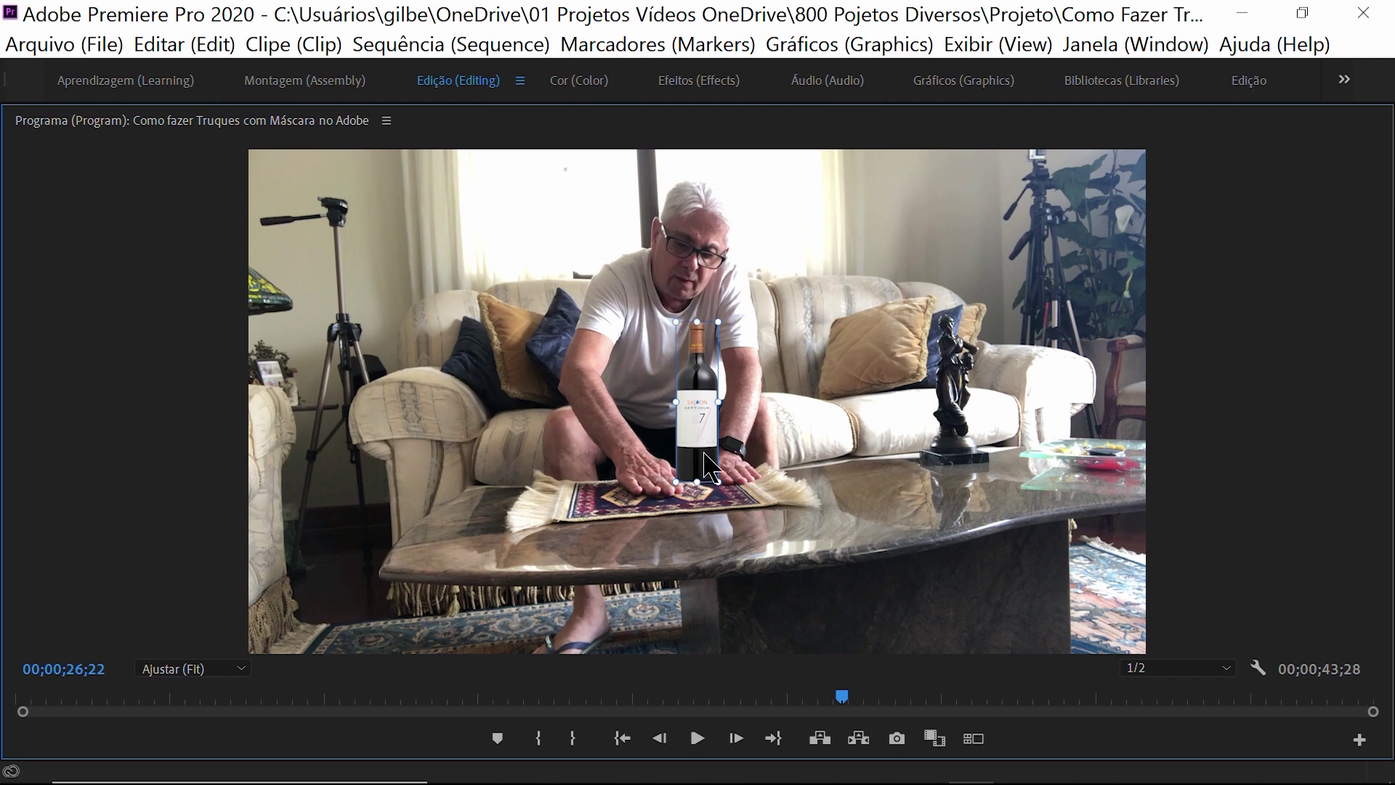
{"action": "left_click_drag", "start_coordinate": [700, 457], "coordinate": [664, 472]}
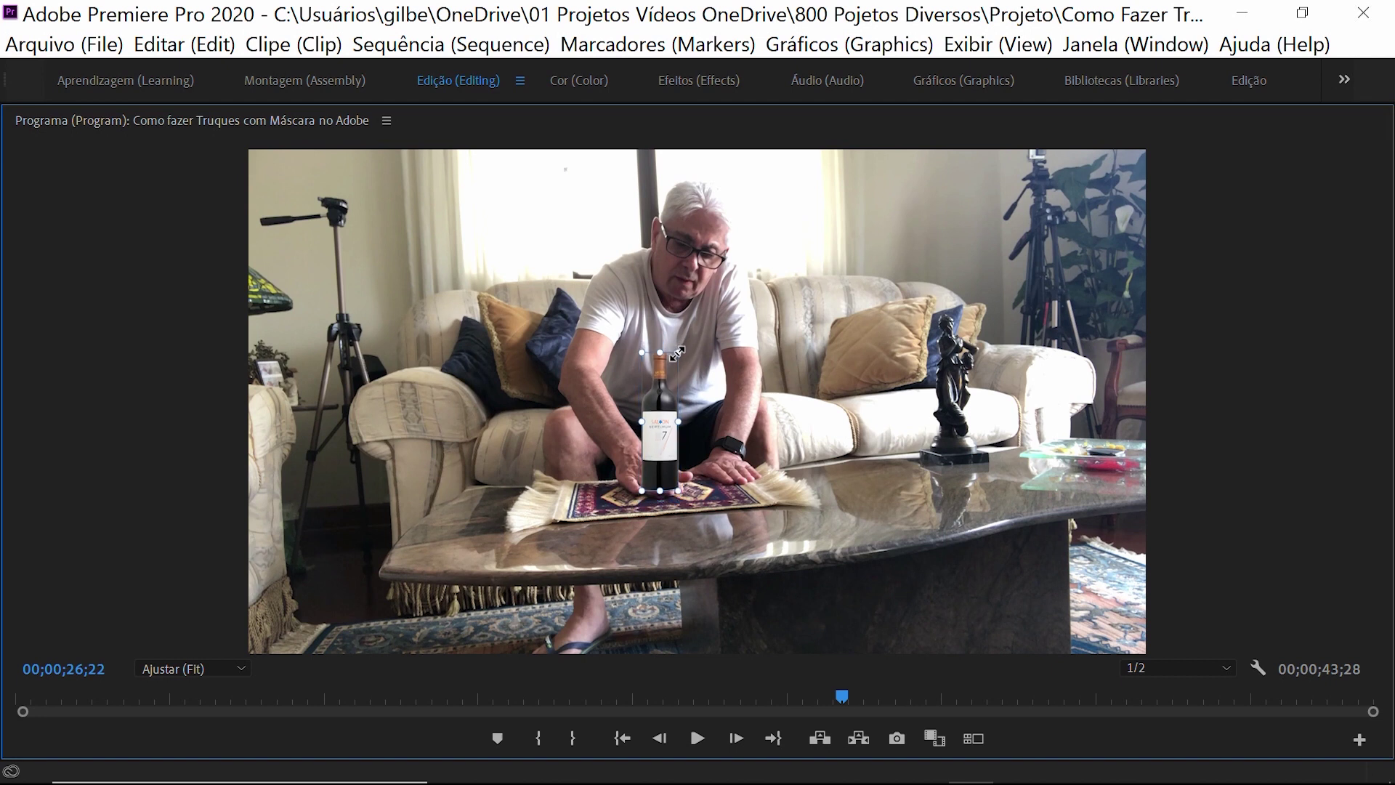
{"action": "left_click_drag", "start_coordinate": [682, 343], "coordinate": [678, 358]}
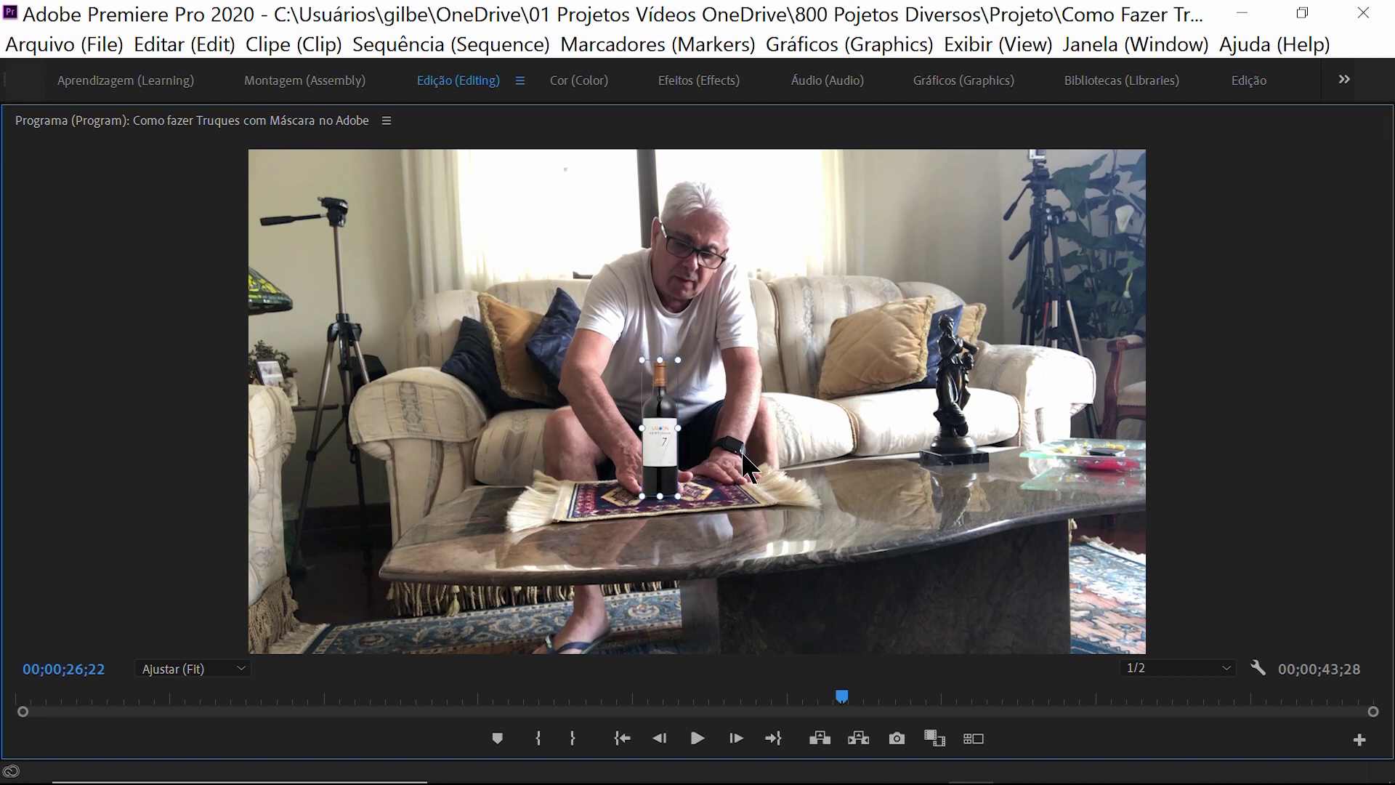
{"action": "left_click_drag", "start_coordinate": [657, 445], "coordinate": [648, 447]}
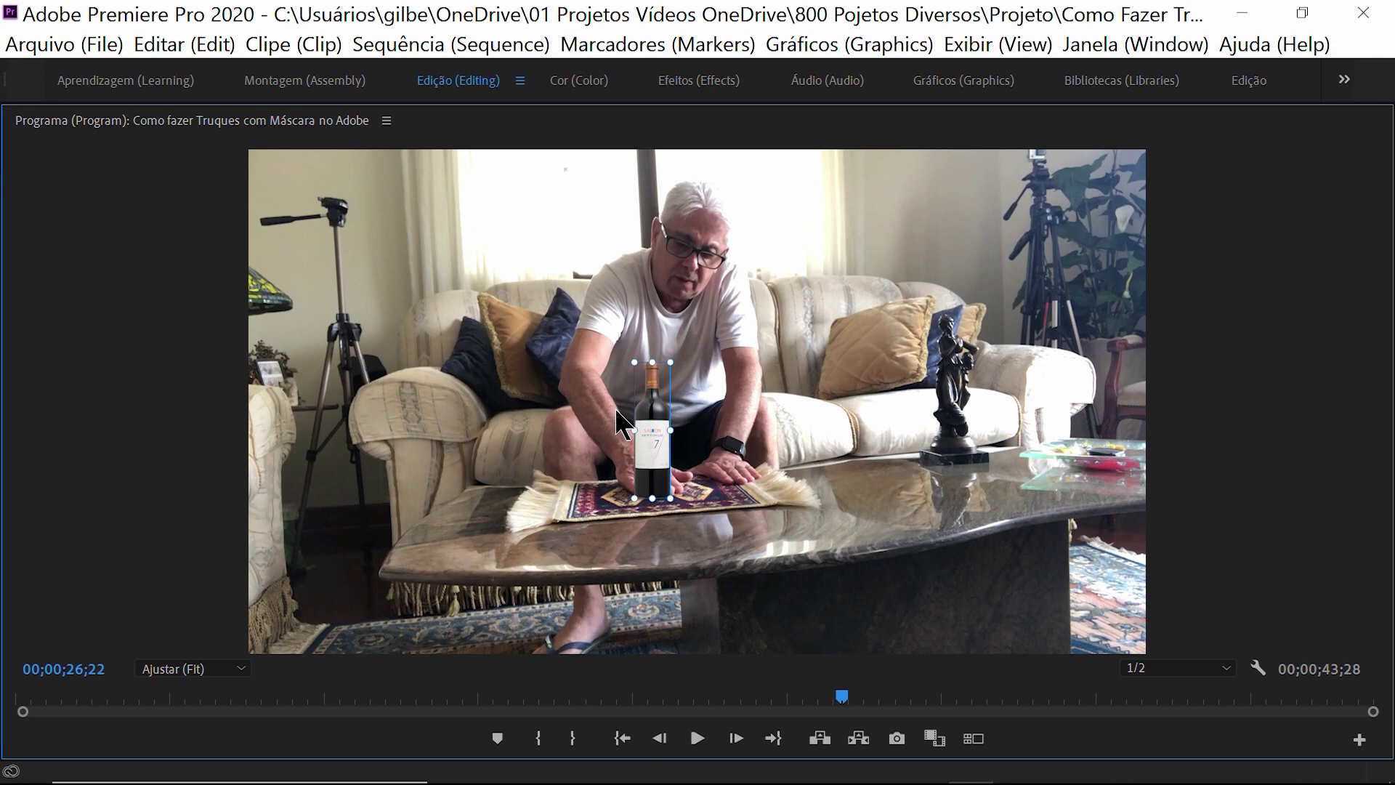
{"action": "double_click", "coordinate": [255, 122]}
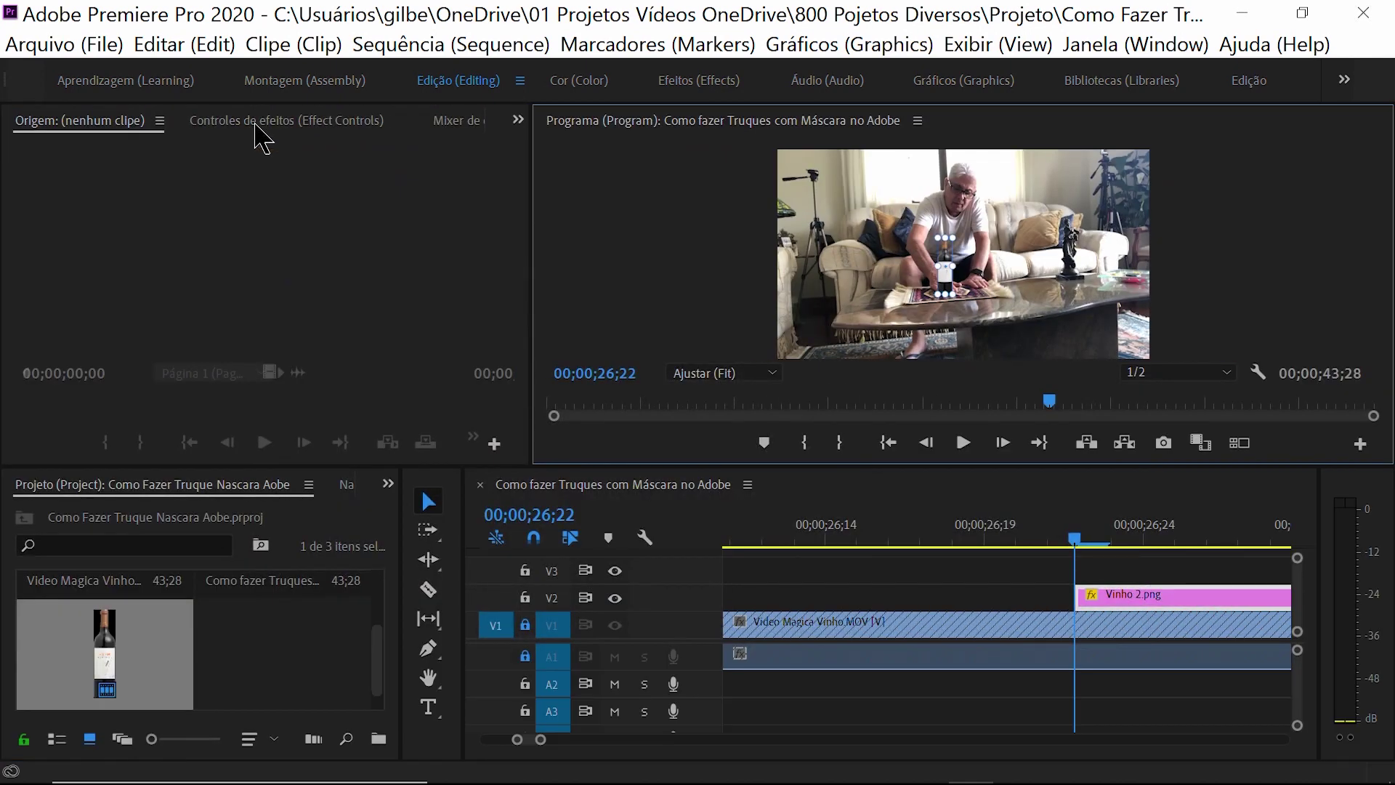
- In the Effects workspace, add a free-draw bezier opacity mask, Máscara (1), to Vinho 2.png
{"action": "left_click", "coordinate": [1112, 599]}
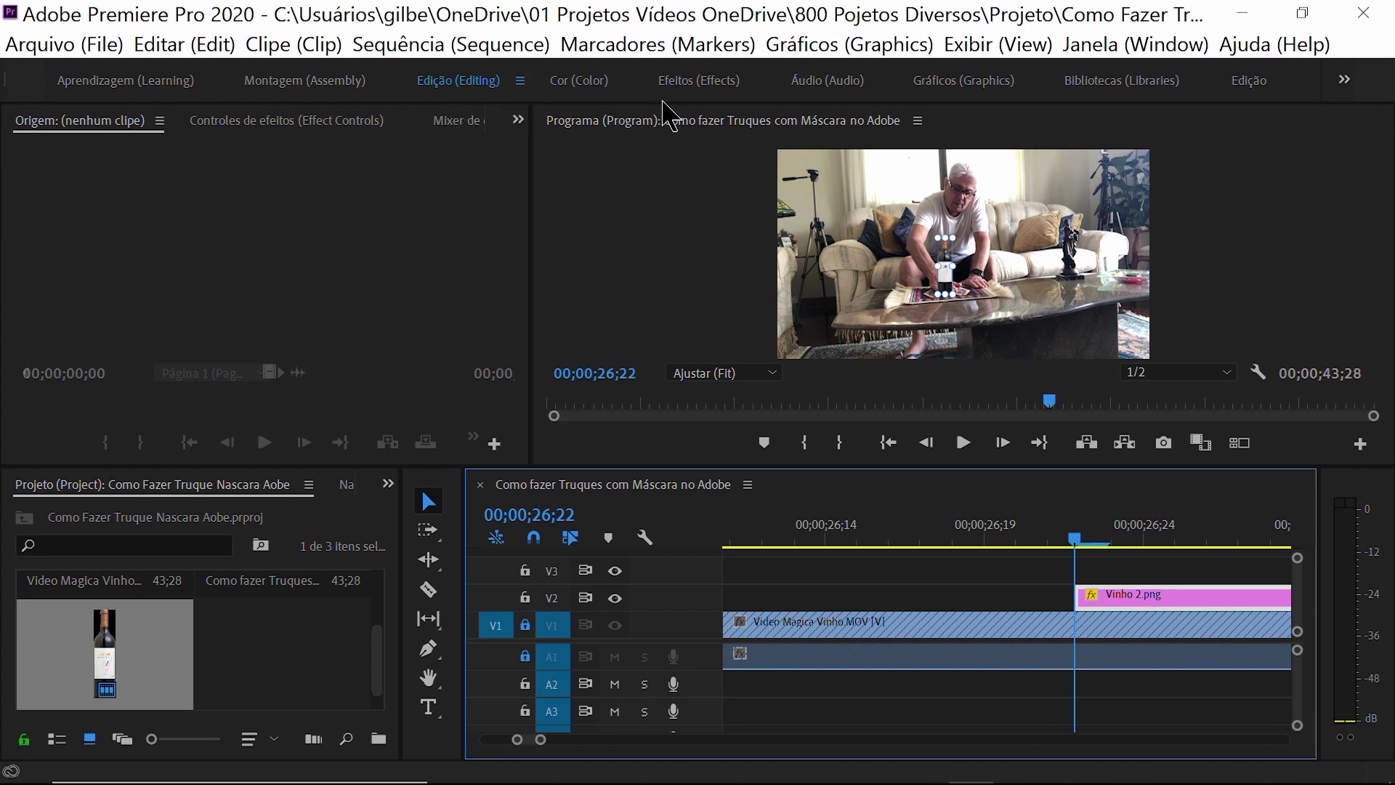
{"action": "left_click", "coordinate": [686, 90]}
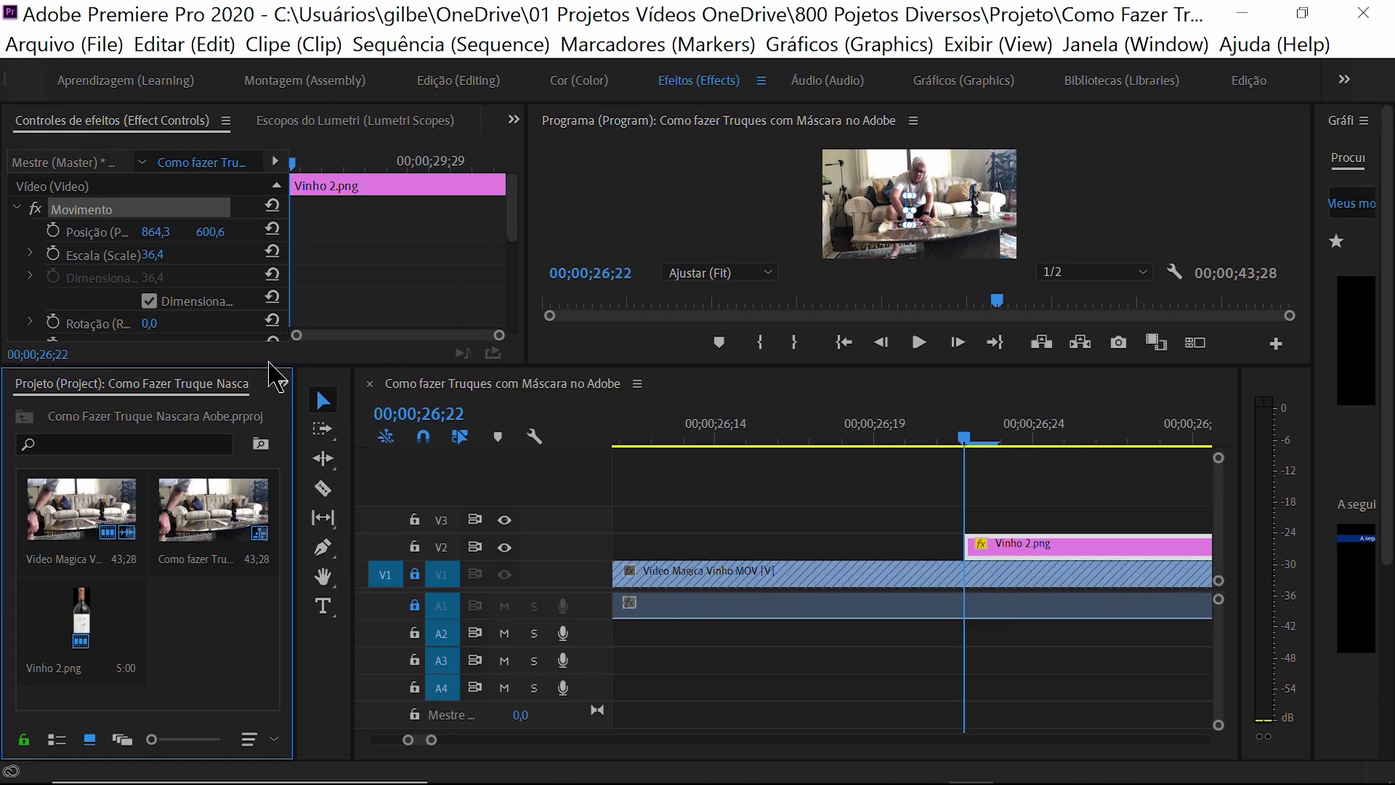
{"action": "left_click_drag", "start_coordinate": [275, 365], "coordinate": [279, 412]}
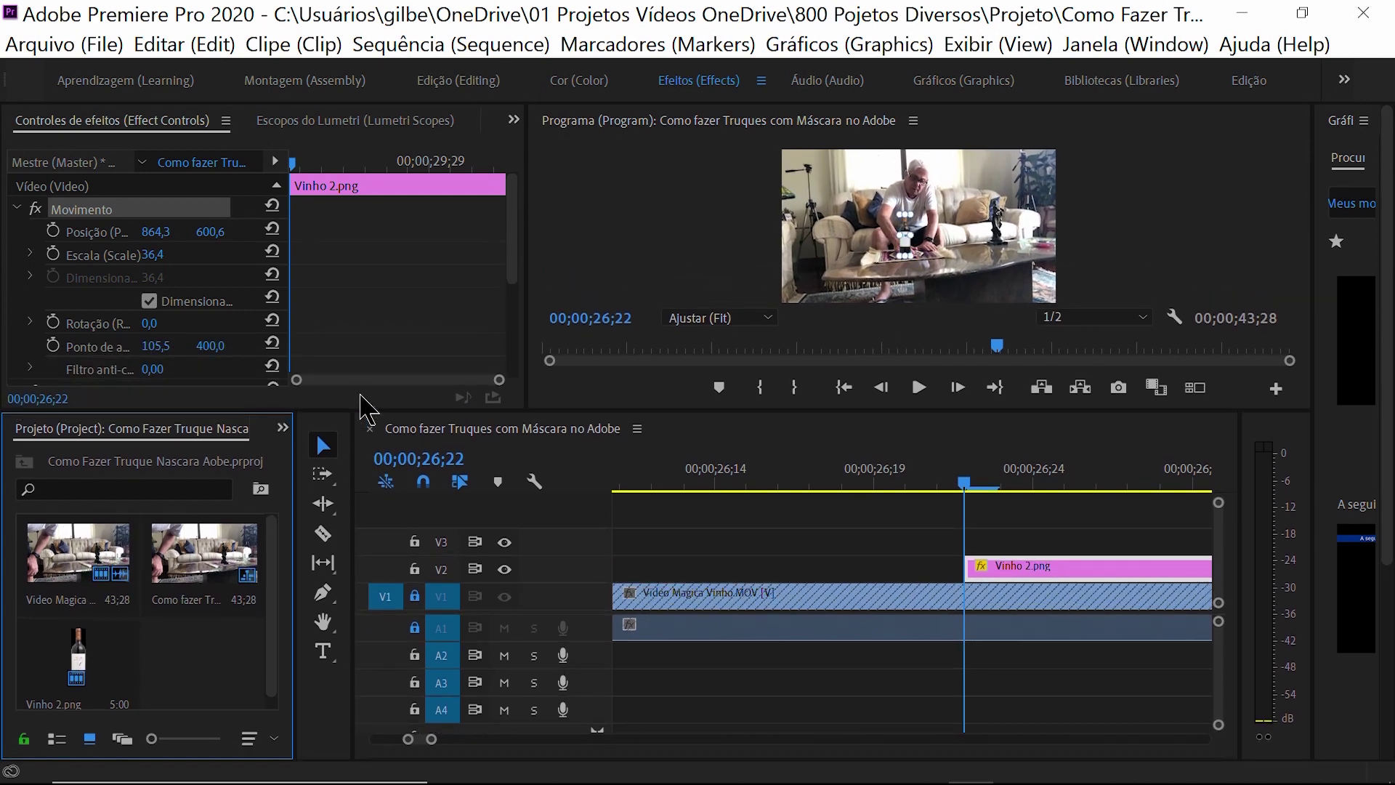
{"action": "left_click_drag", "start_coordinate": [514, 262], "coordinate": [517, 324]}
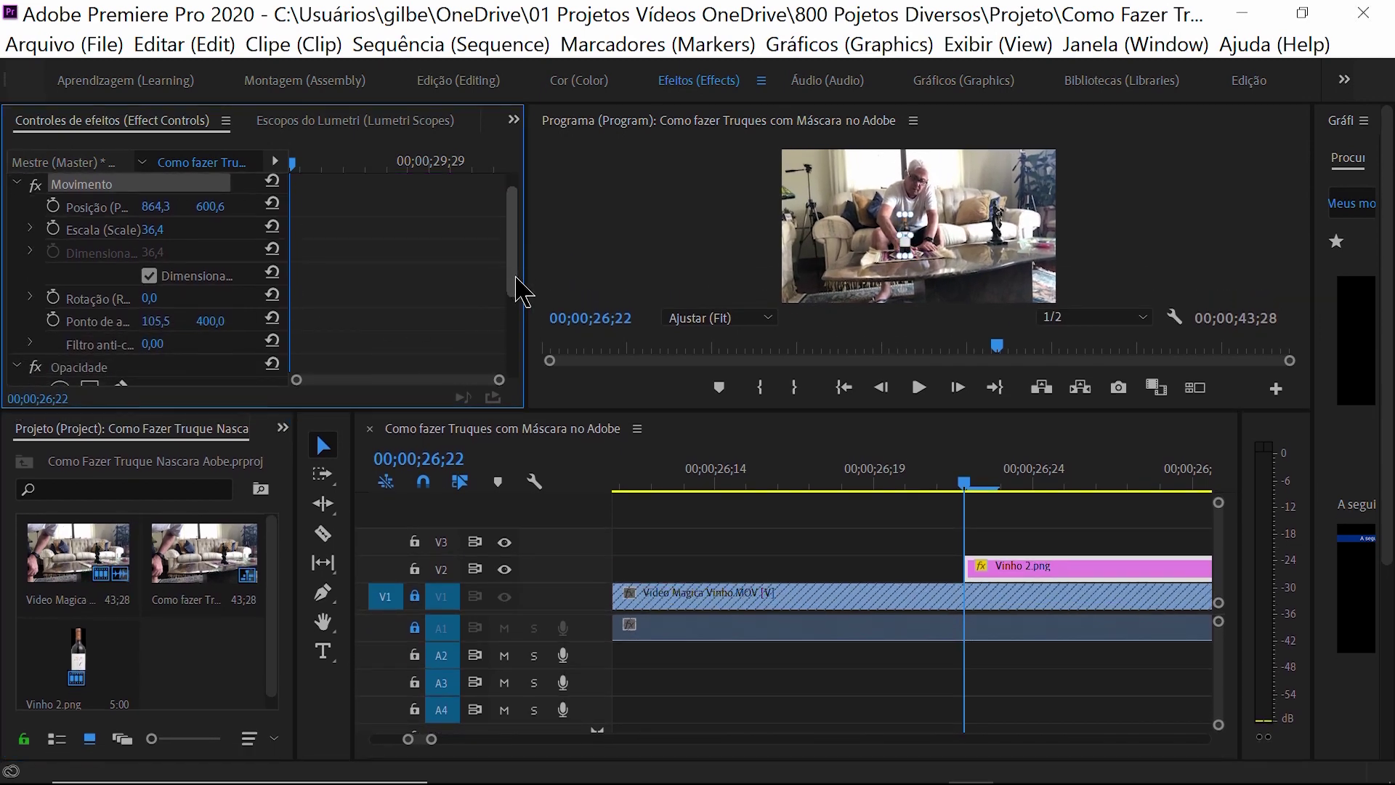
{"action": "left_click_drag", "start_coordinate": [516, 325], "coordinate": [516, 340]}
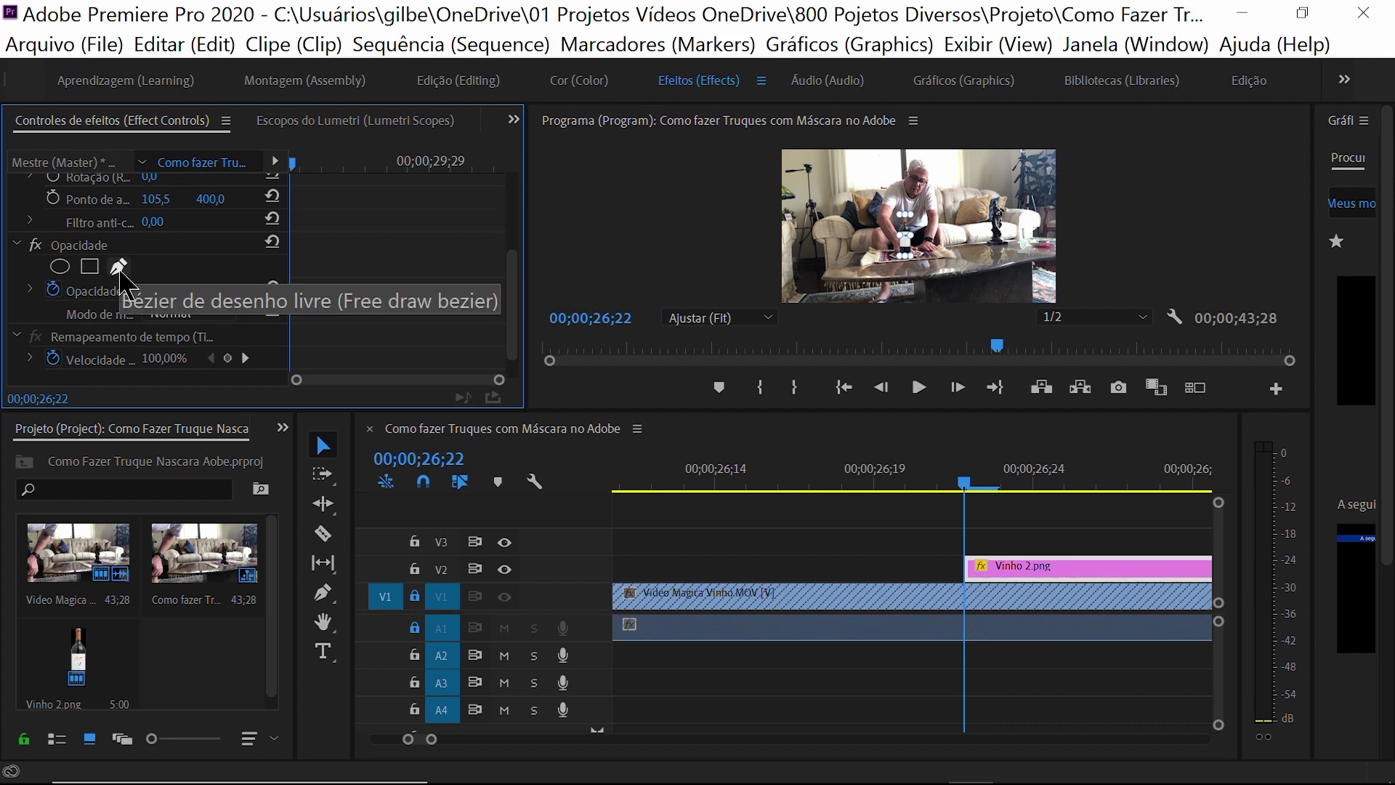
{"action": "left_click", "coordinate": [118, 268]}
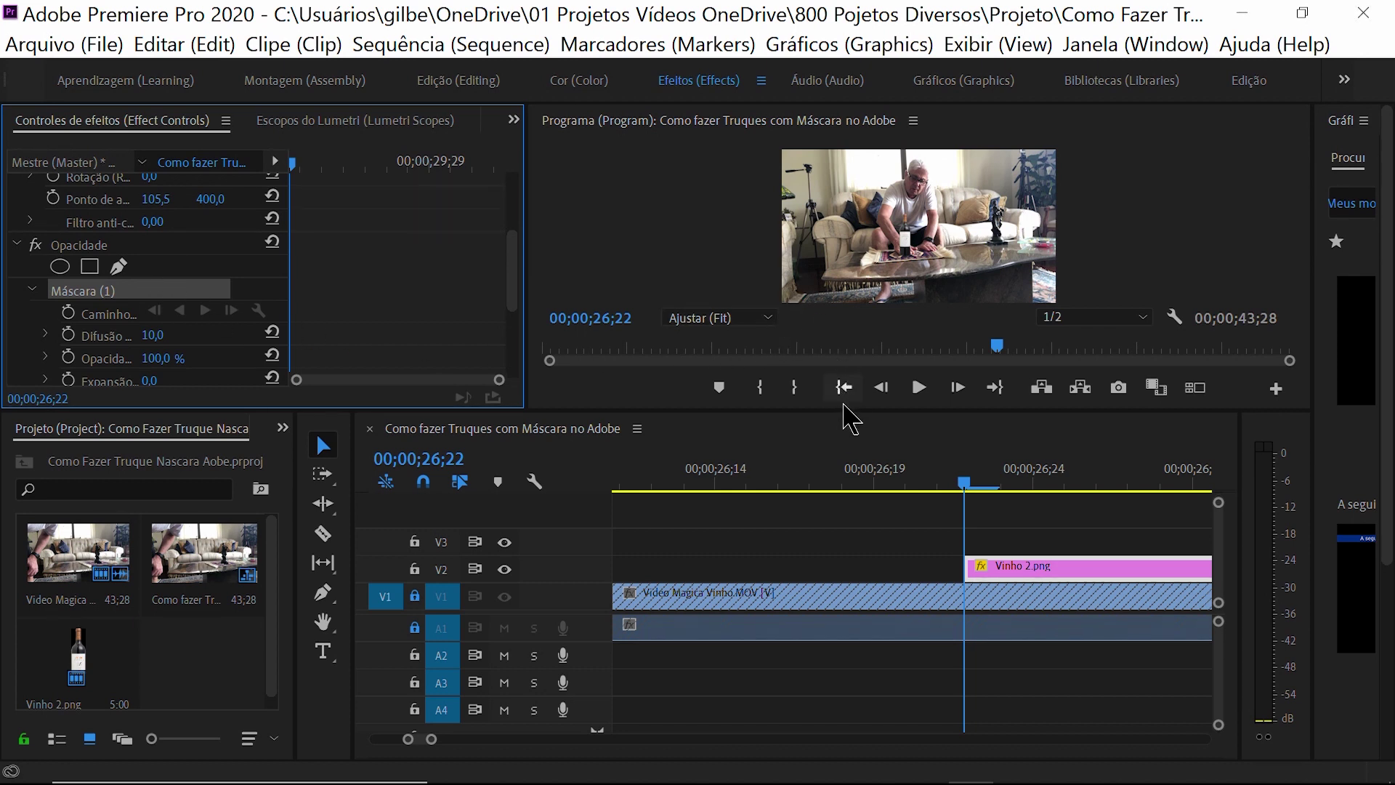
{"action": "left_click", "coordinate": [643, 125]}
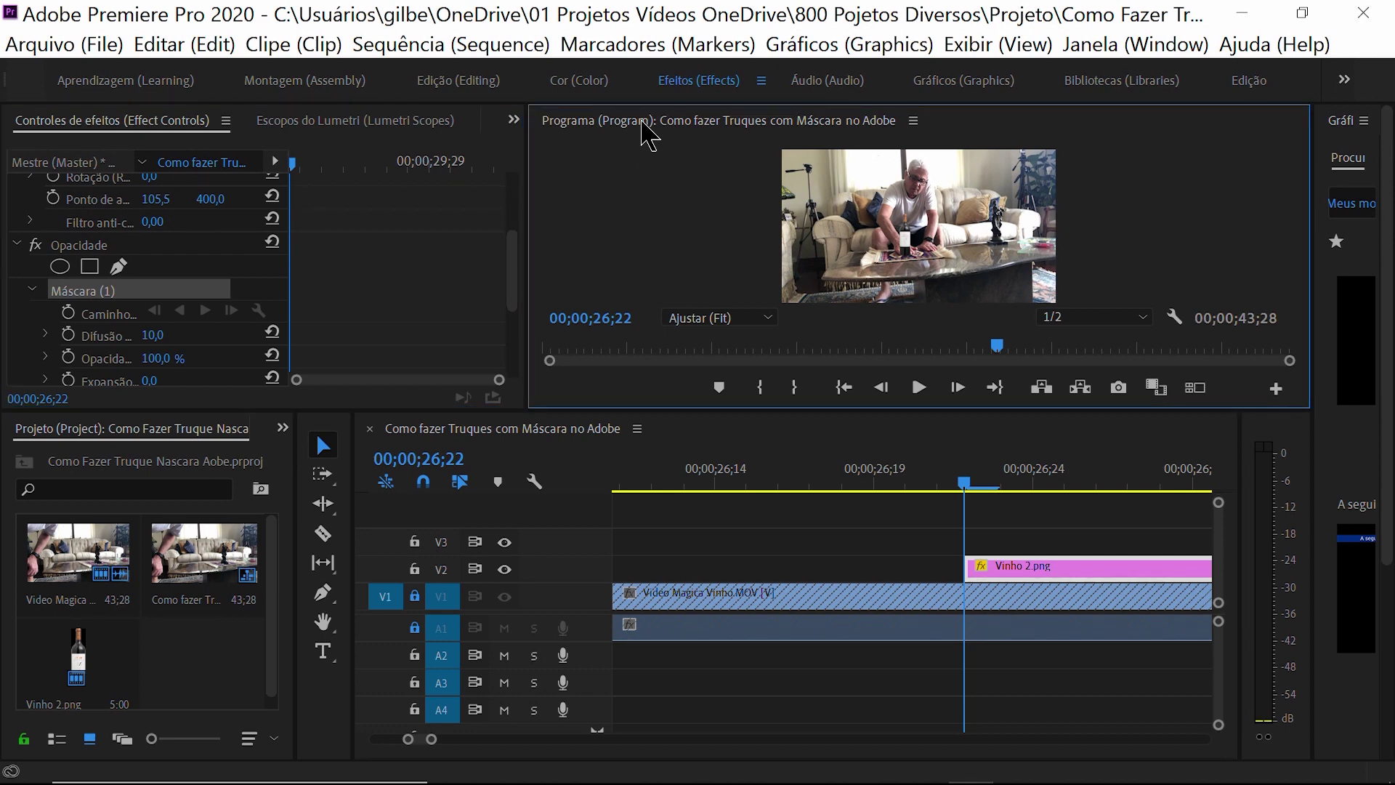
- Maximize the Program monitor and set its zoom to 100%
{"action": "double_click", "coordinate": [643, 123]}
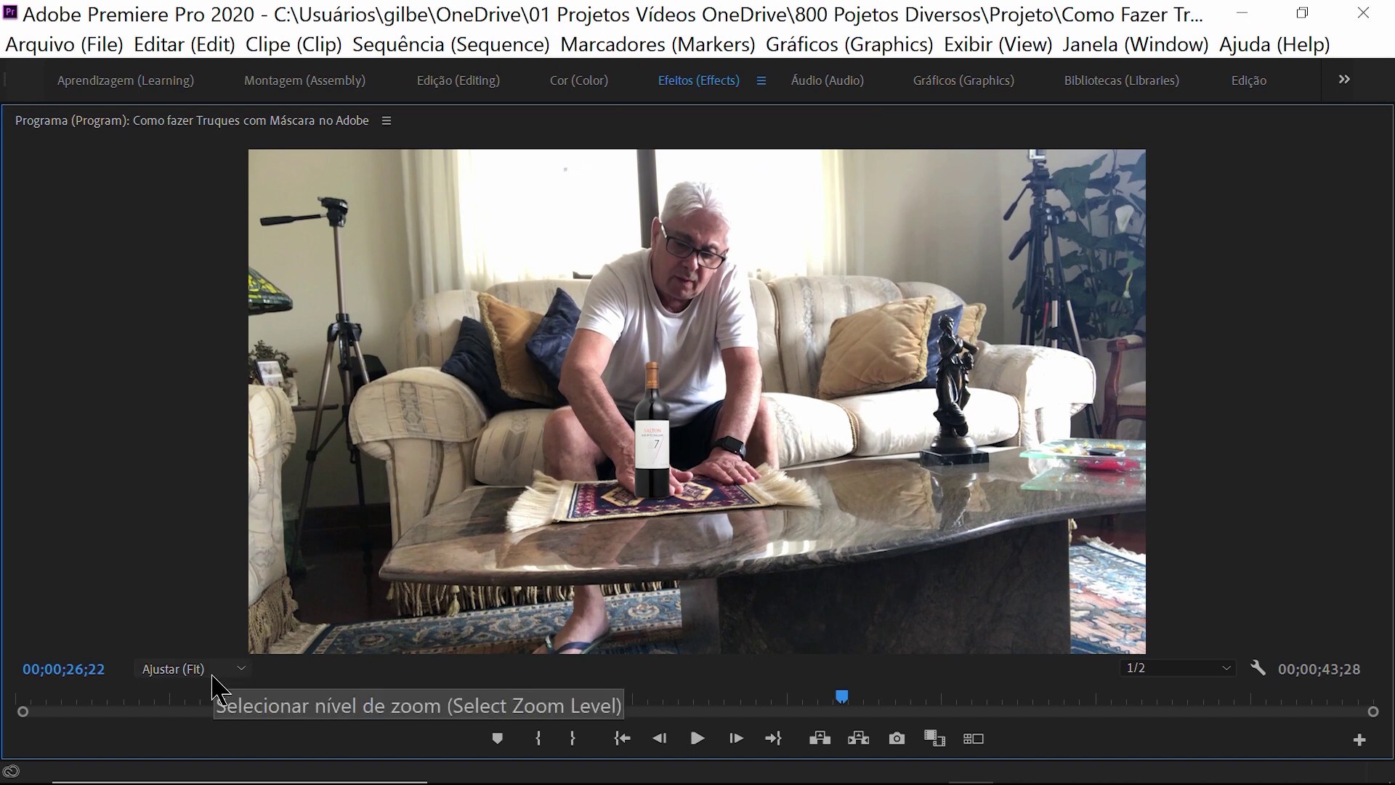
{"action": "left_click", "coordinate": [238, 669]}
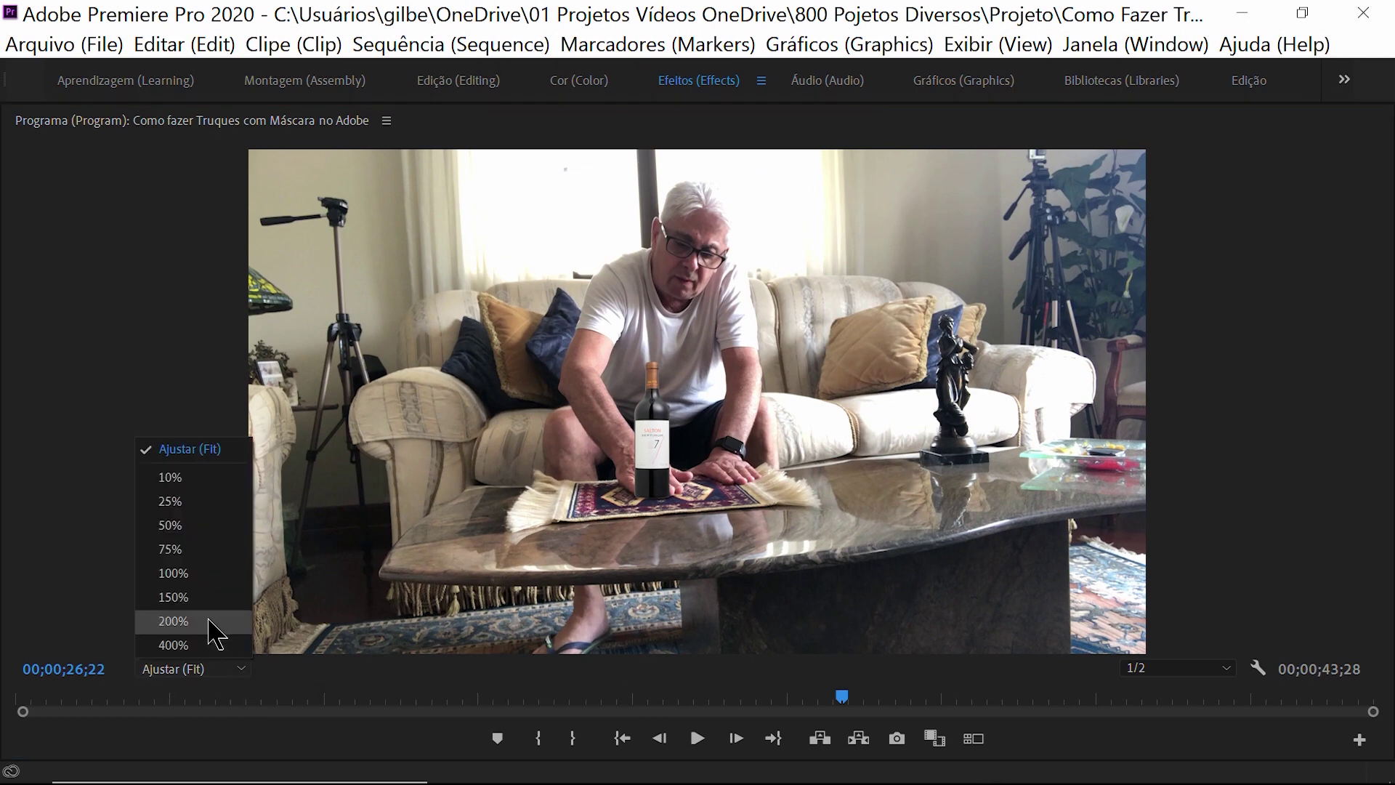
{"action": "left_click", "coordinate": [211, 573]}
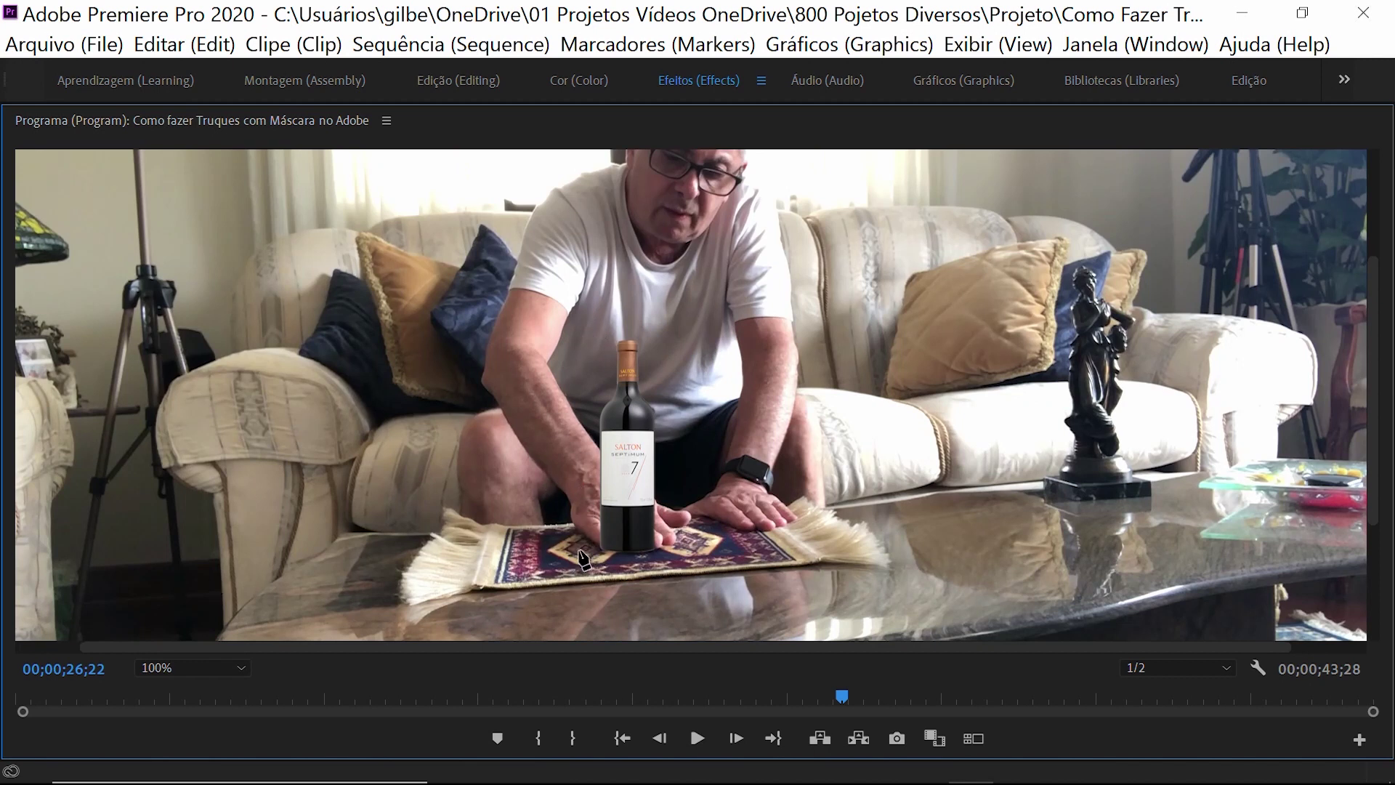
- Draw a four-point rectangular mask around the bottle and lower its bottom corners
{"action": "left_click", "coordinate": [678, 562]}
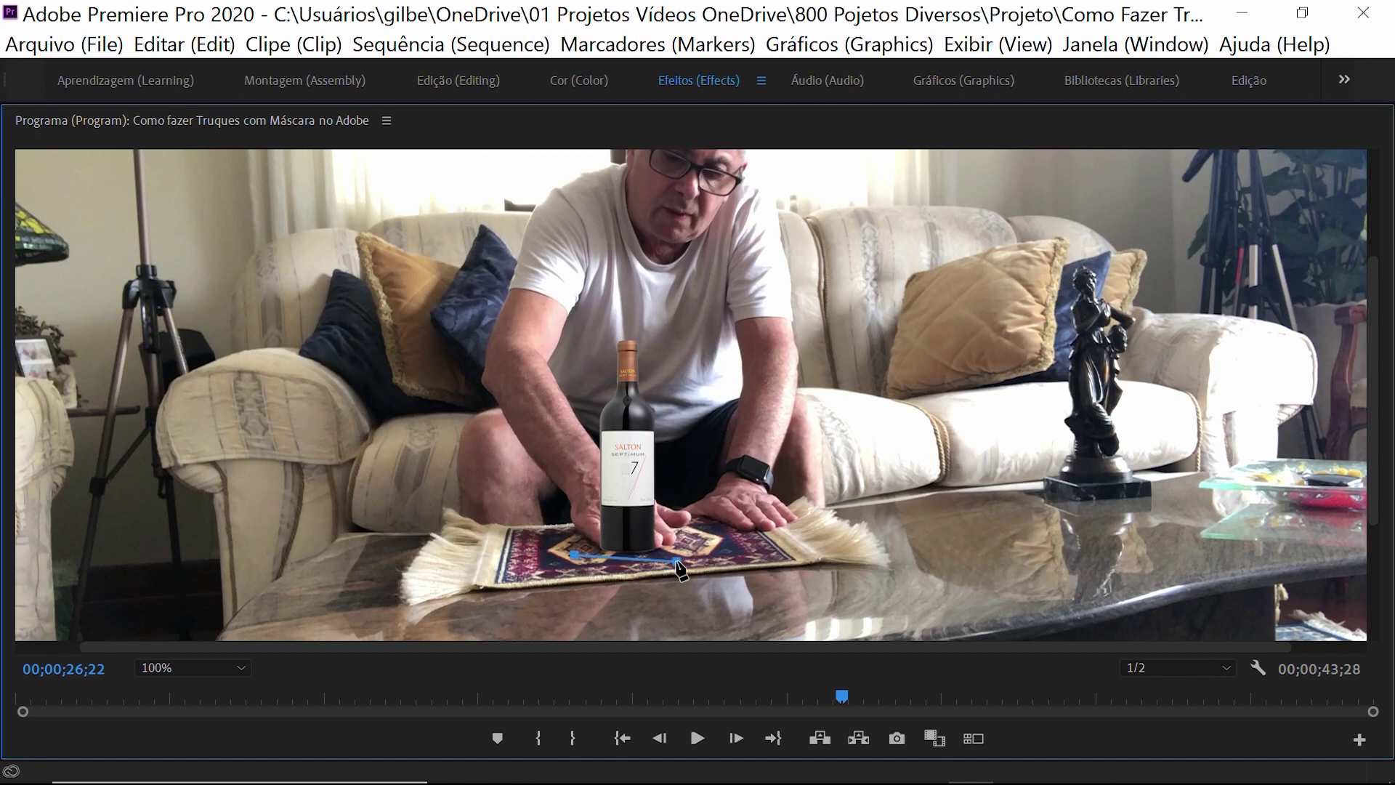
{"action": "left_click", "coordinate": [674, 329]}
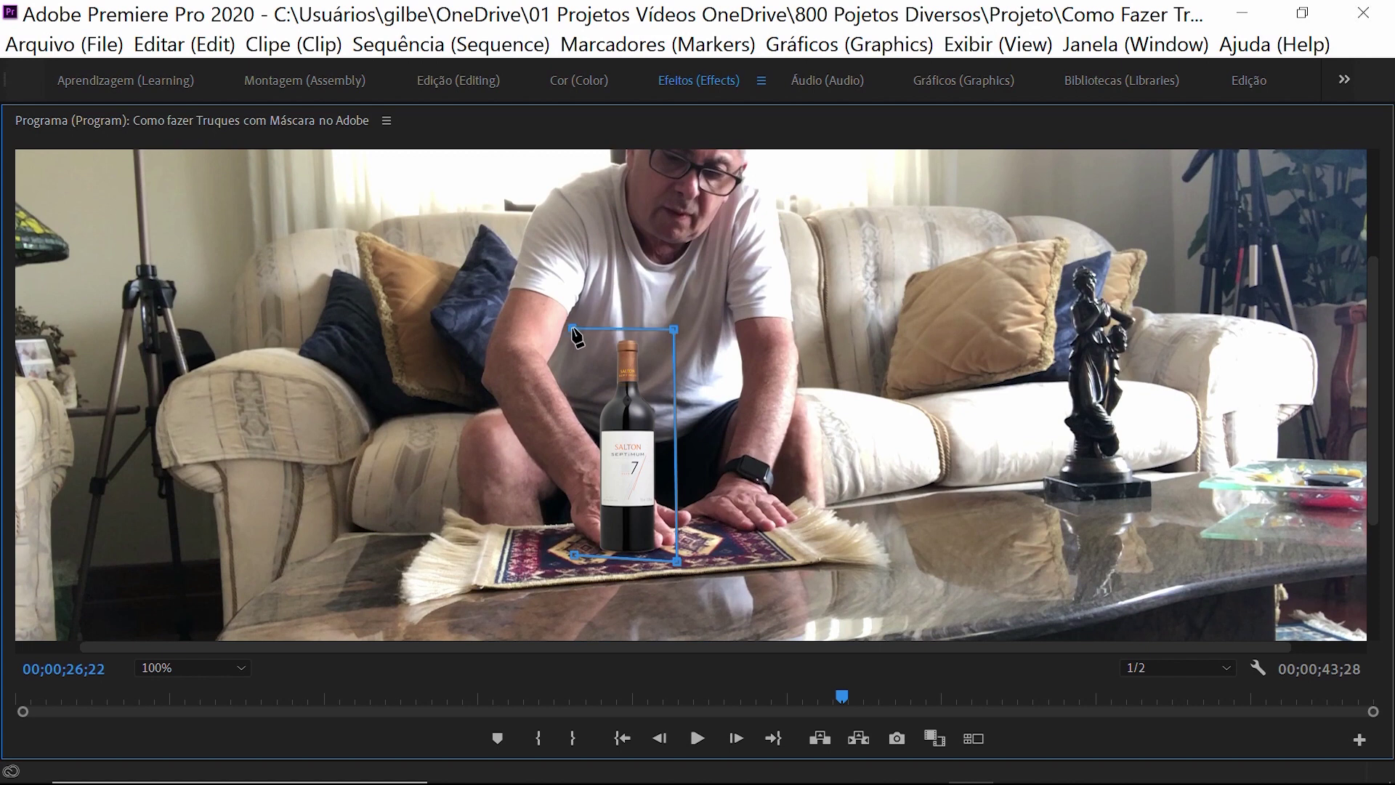
{"action": "left_click", "coordinate": [575, 556]}
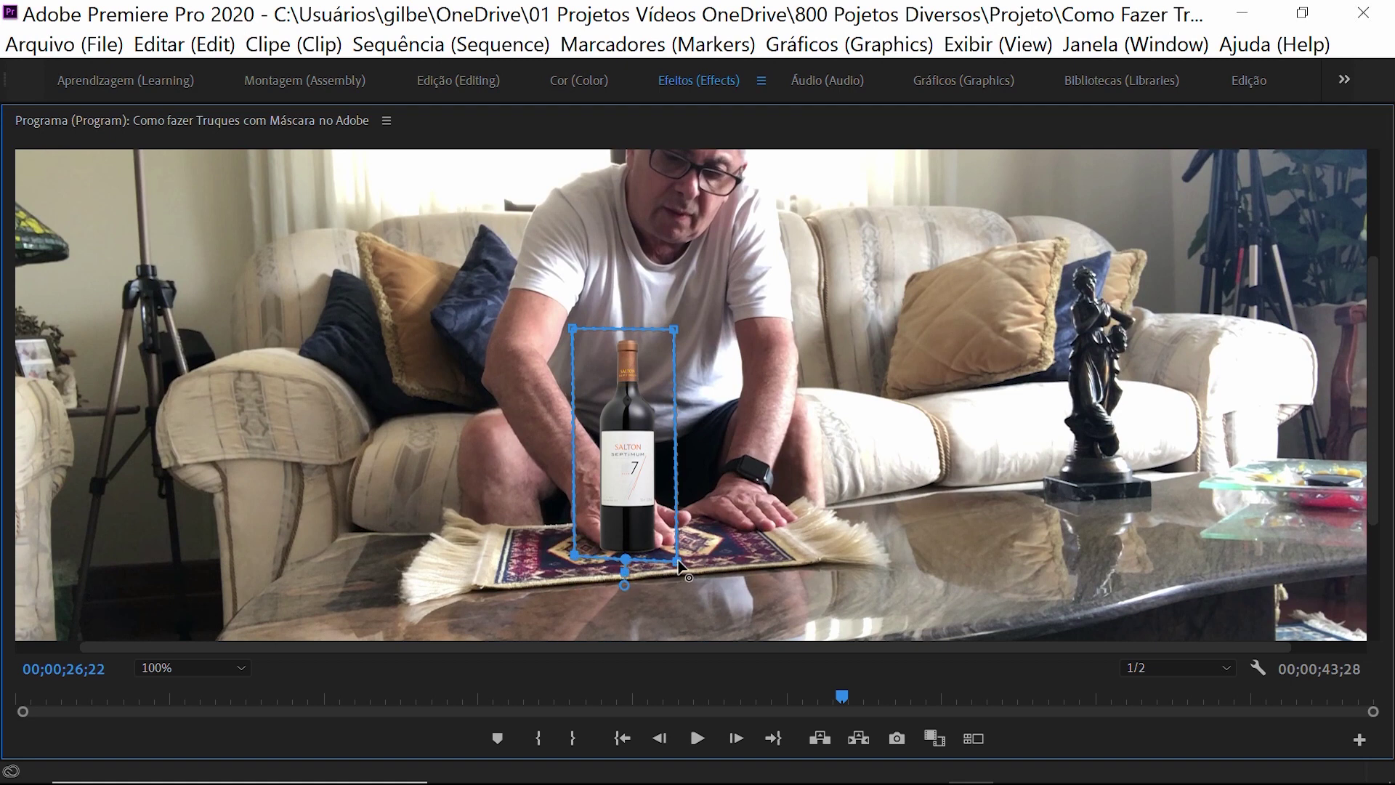
{"action": "left_click_drag", "start_coordinate": [678, 564], "coordinate": [681, 574]}
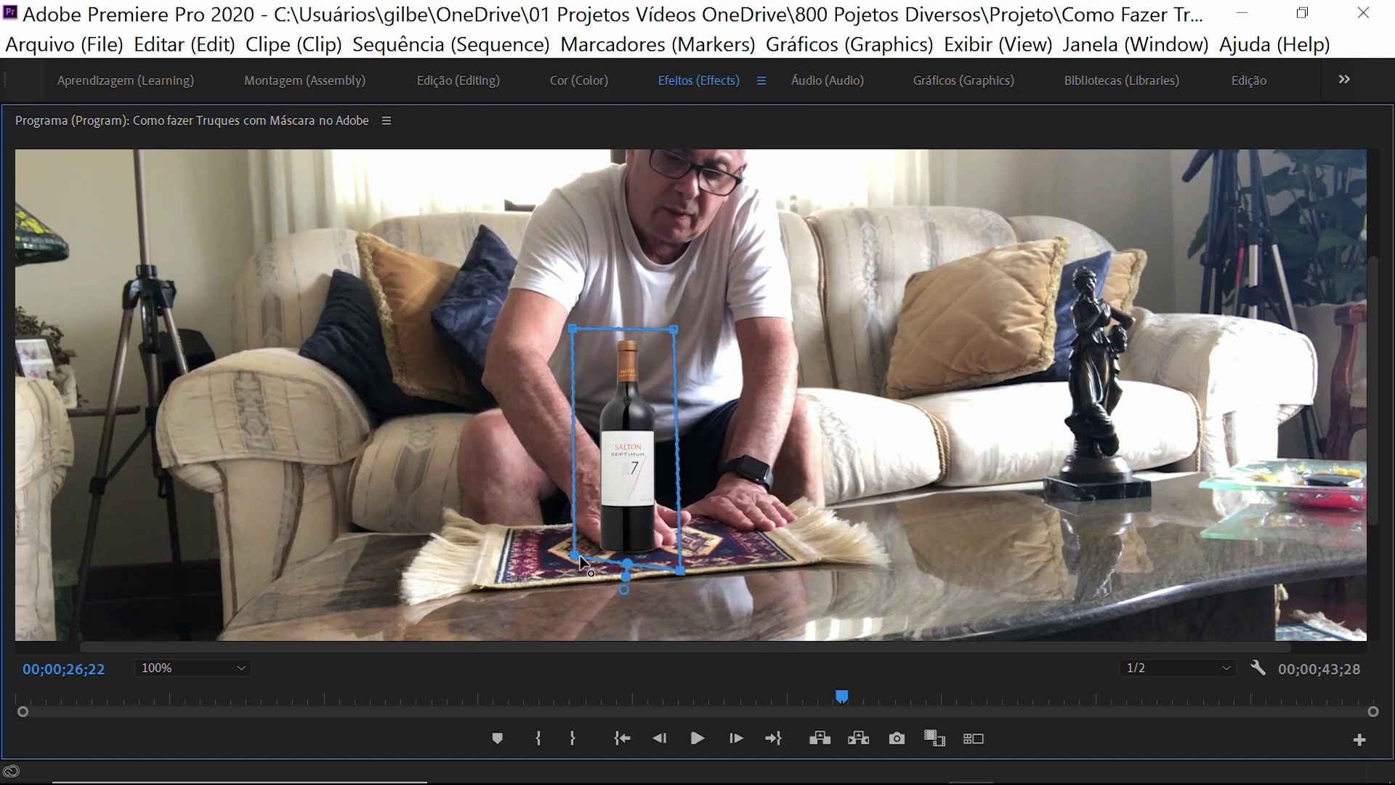
{"action": "left_click_drag", "start_coordinate": [575, 561], "coordinate": [572, 566]}
- Slide the mask down to hide the bottle and restore the monitor size
{"action": "left_click_drag", "start_coordinate": [651, 346], "coordinate": [650, 393]}
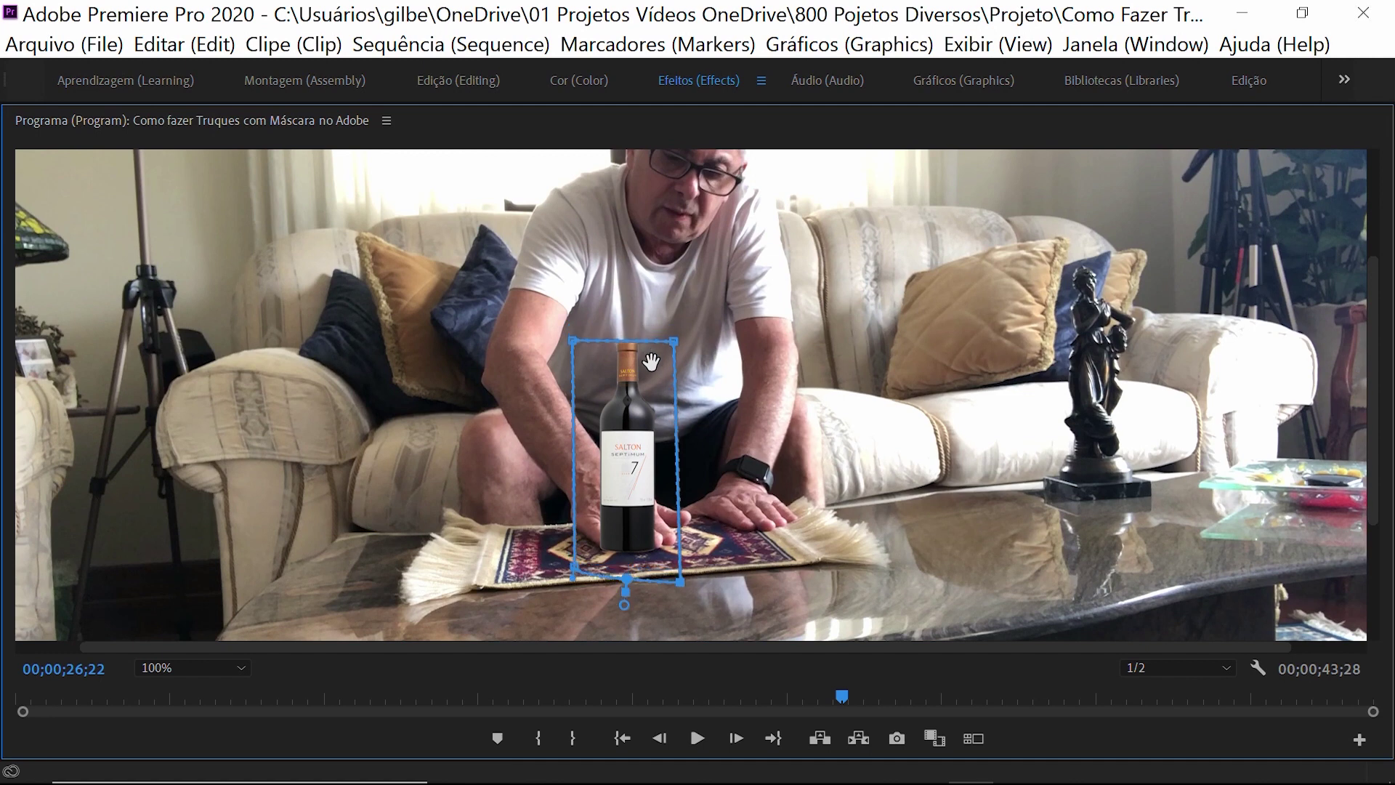
{"action": "left_click_drag", "start_coordinate": [651, 394], "coordinate": [653, 413]}
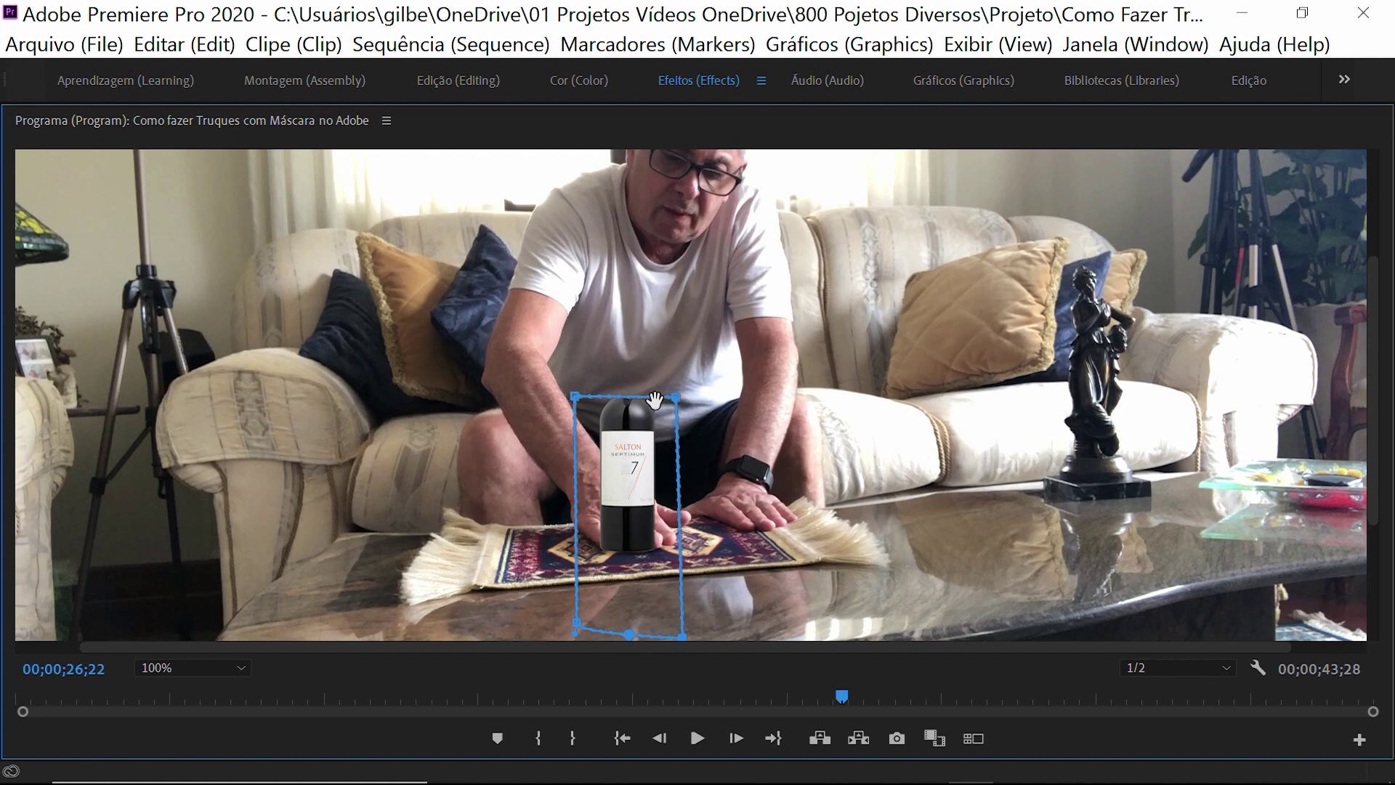
{"action": "left_click_drag", "start_coordinate": [654, 402], "coordinate": [649, 563]}
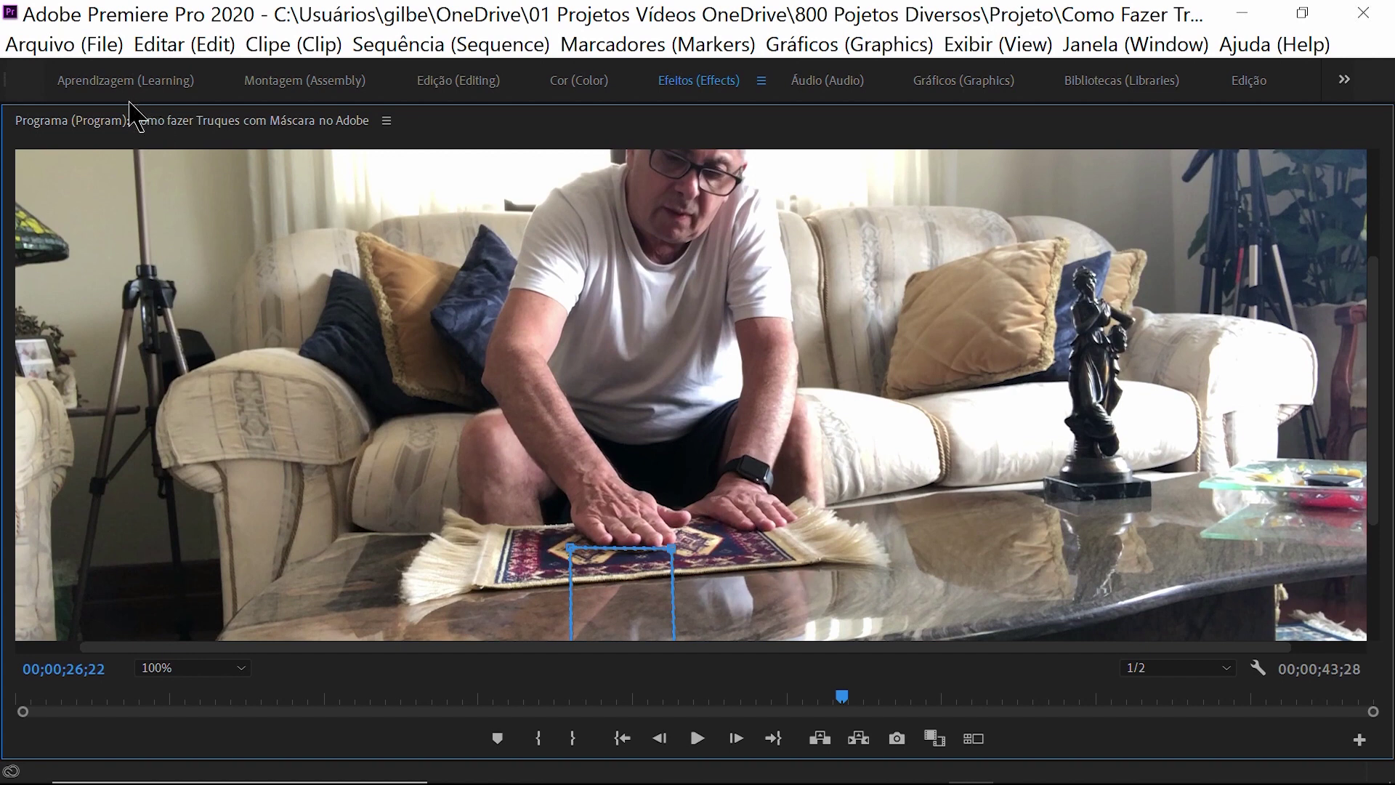
{"action": "double_click", "coordinate": [120, 123]}
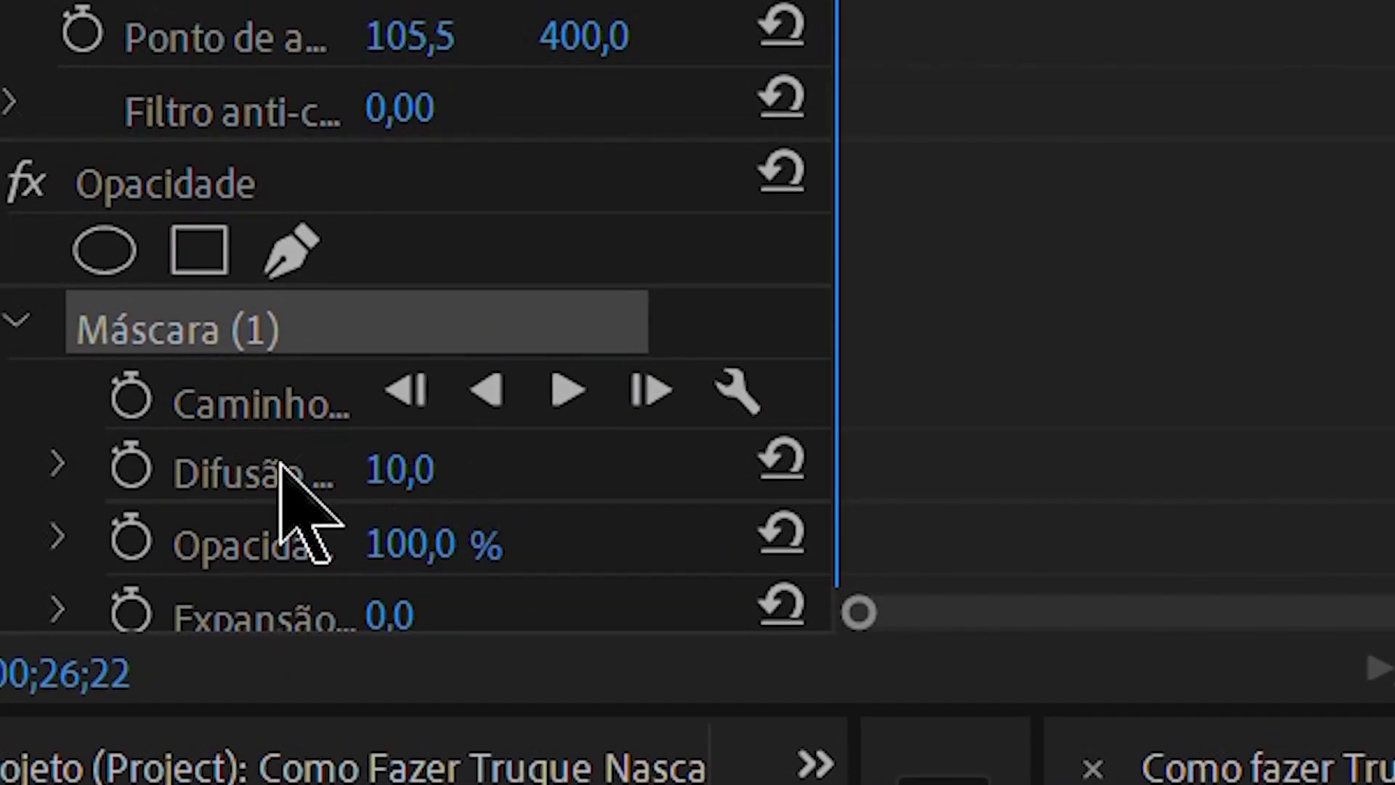
- Set a first Mask Path keyframe at 26;22 and view the preview at 75%
{"action": "left_click", "coordinate": [132, 398]}
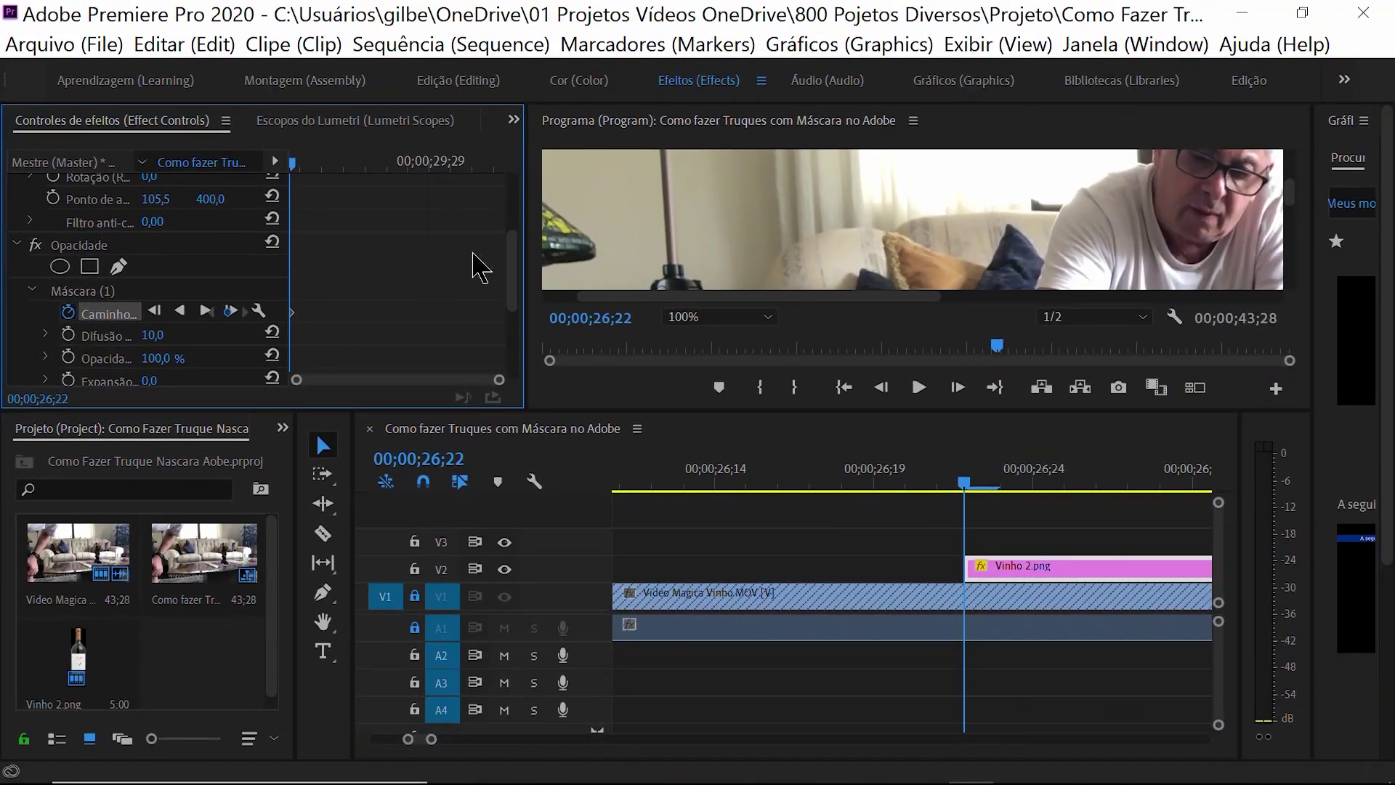
{"action": "left_click", "coordinate": [763, 320]}
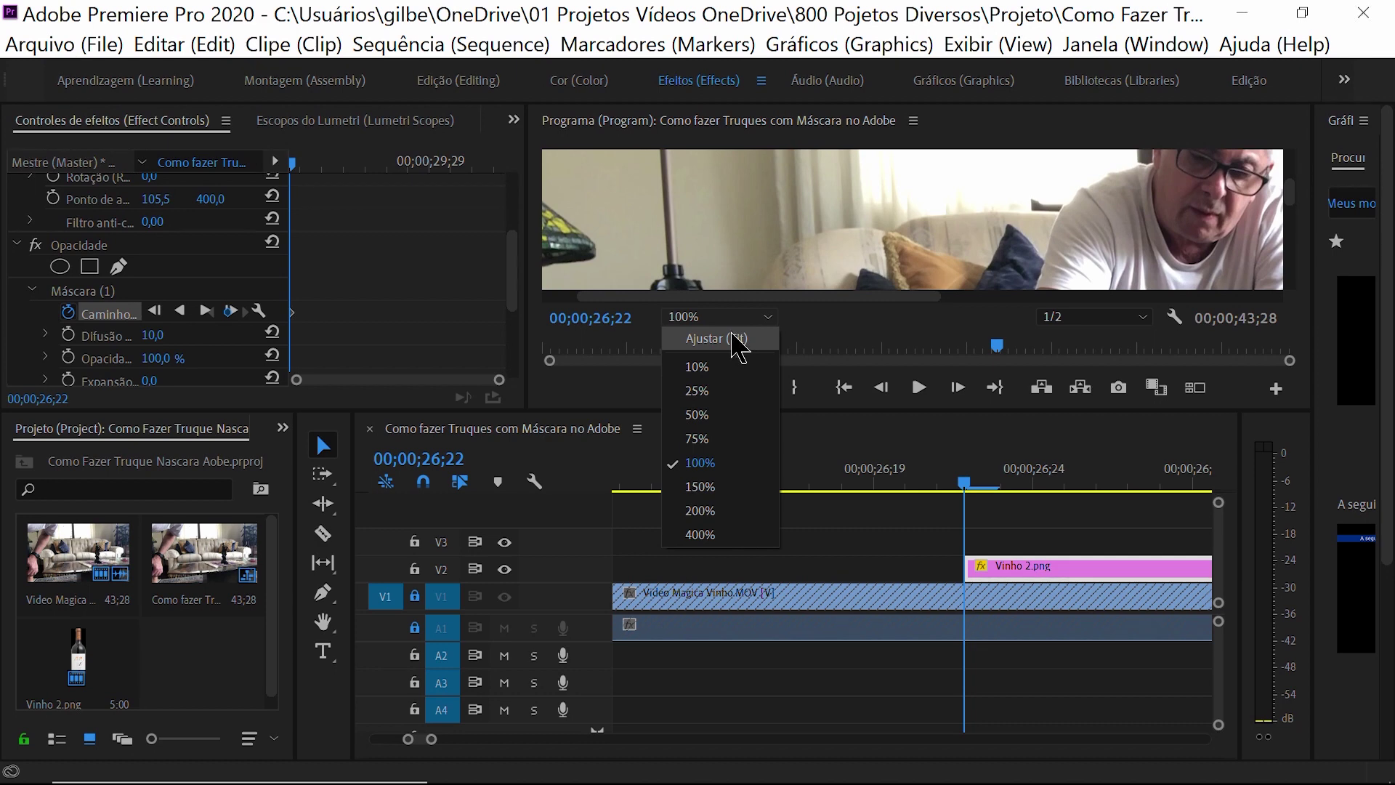
{"action": "left_click", "coordinate": [735, 339]}
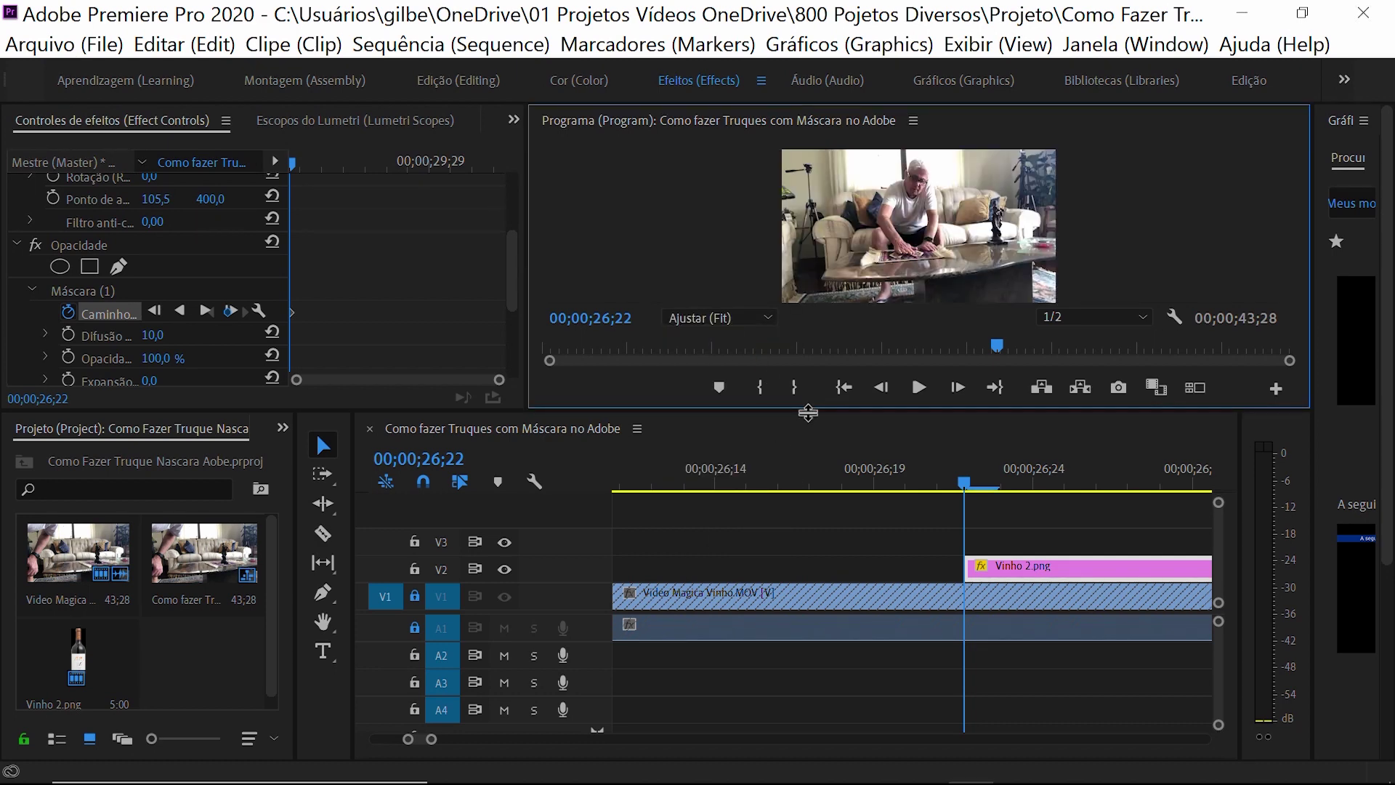
{"action": "left_click_drag", "start_coordinate": [808, 412], "coordinate": [811, 517]}
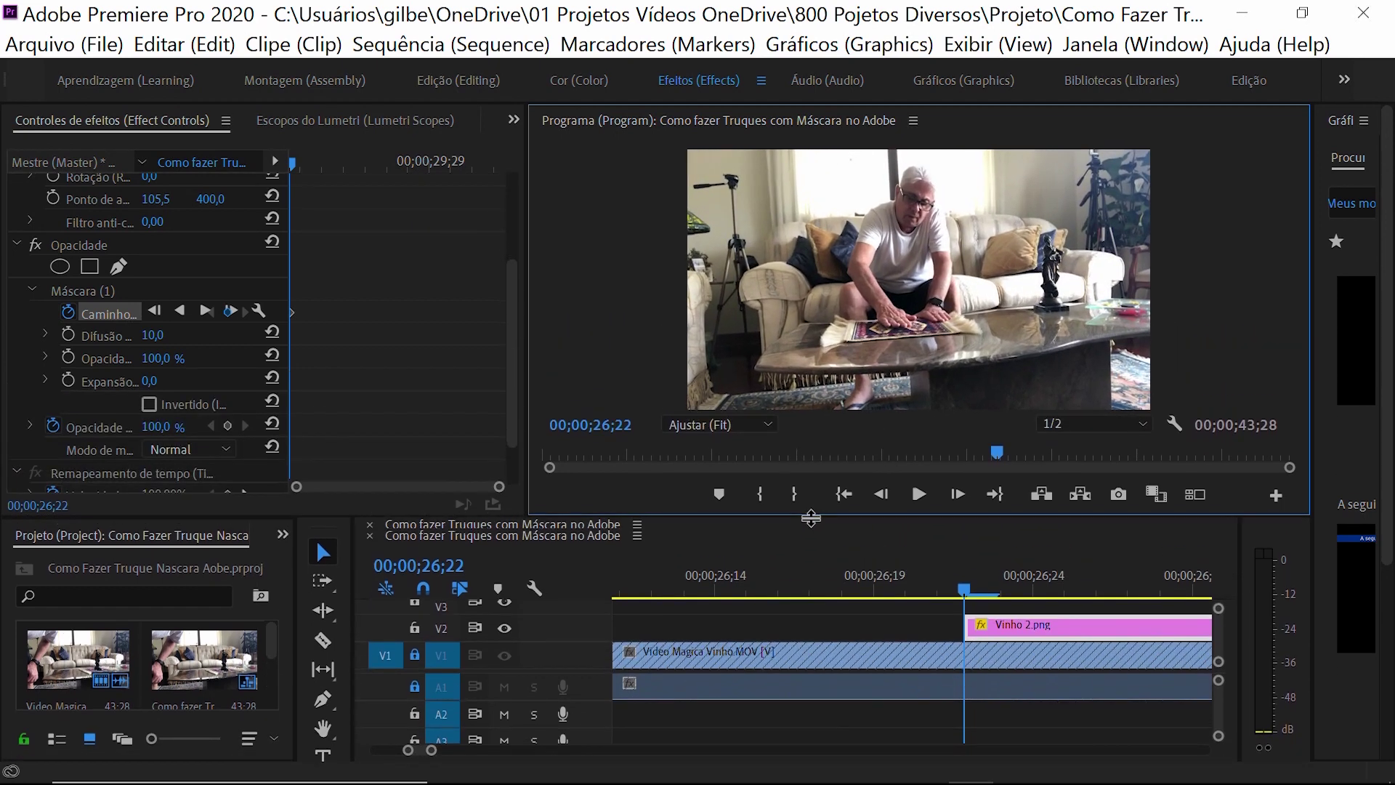
{"action": "left_click_drag", "start_coordinate": [811, 518], "coordinate": [821, 548]}
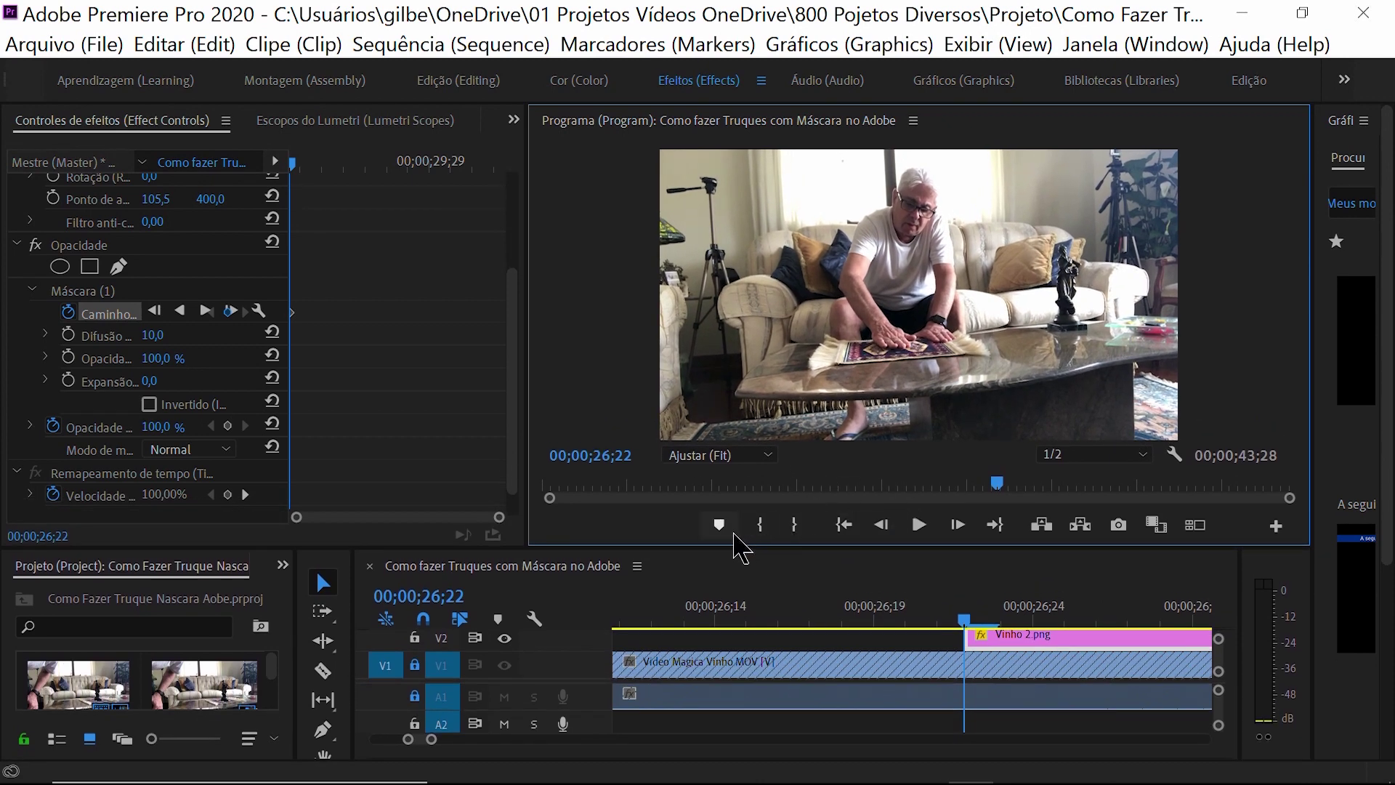
{"action": "left_click", "coordinate": [770, 456]}
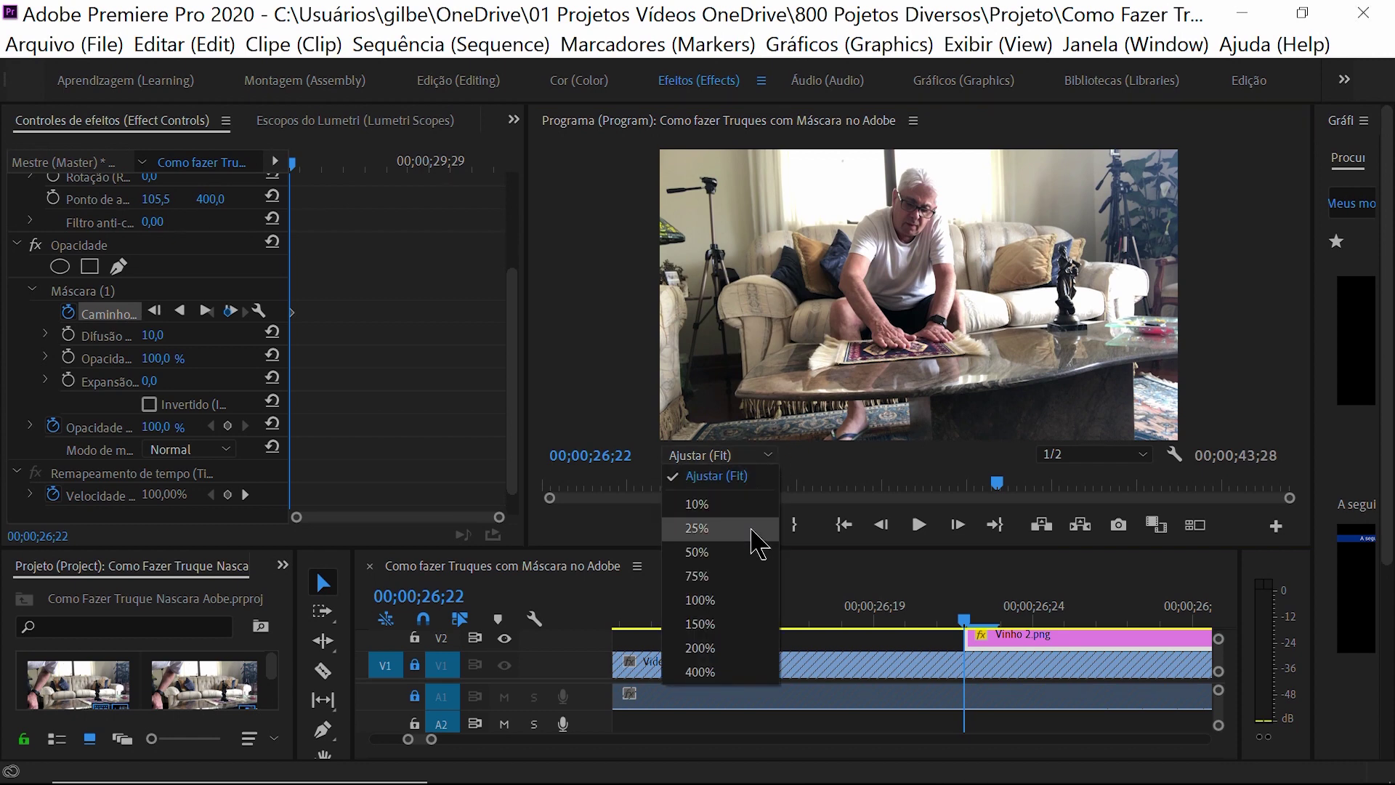
{"action": "left_click", "coordinate": [741, 613]}
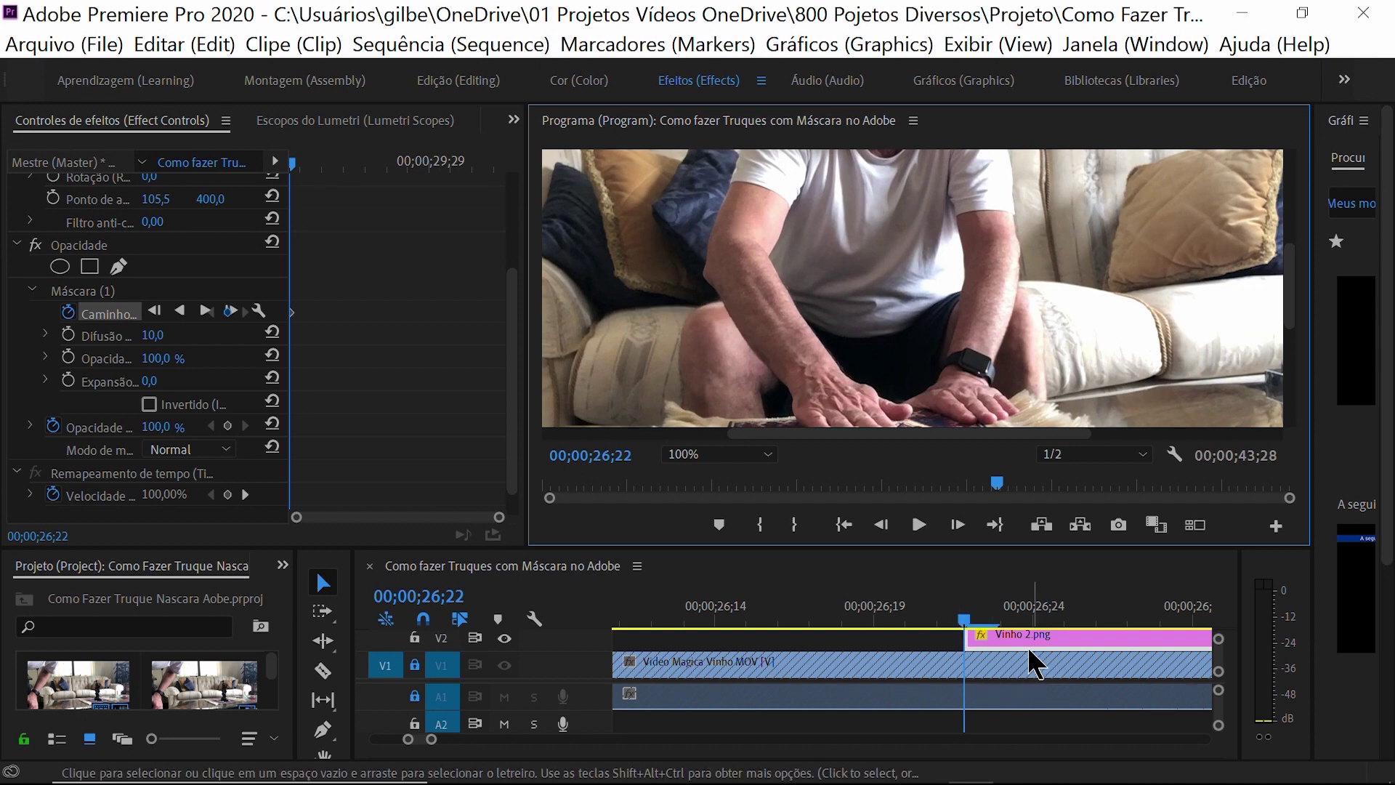
{"action": "left_click", "coordinate": [766, 457]}
{"action": "left_click", "coordinate": [723, 578]}
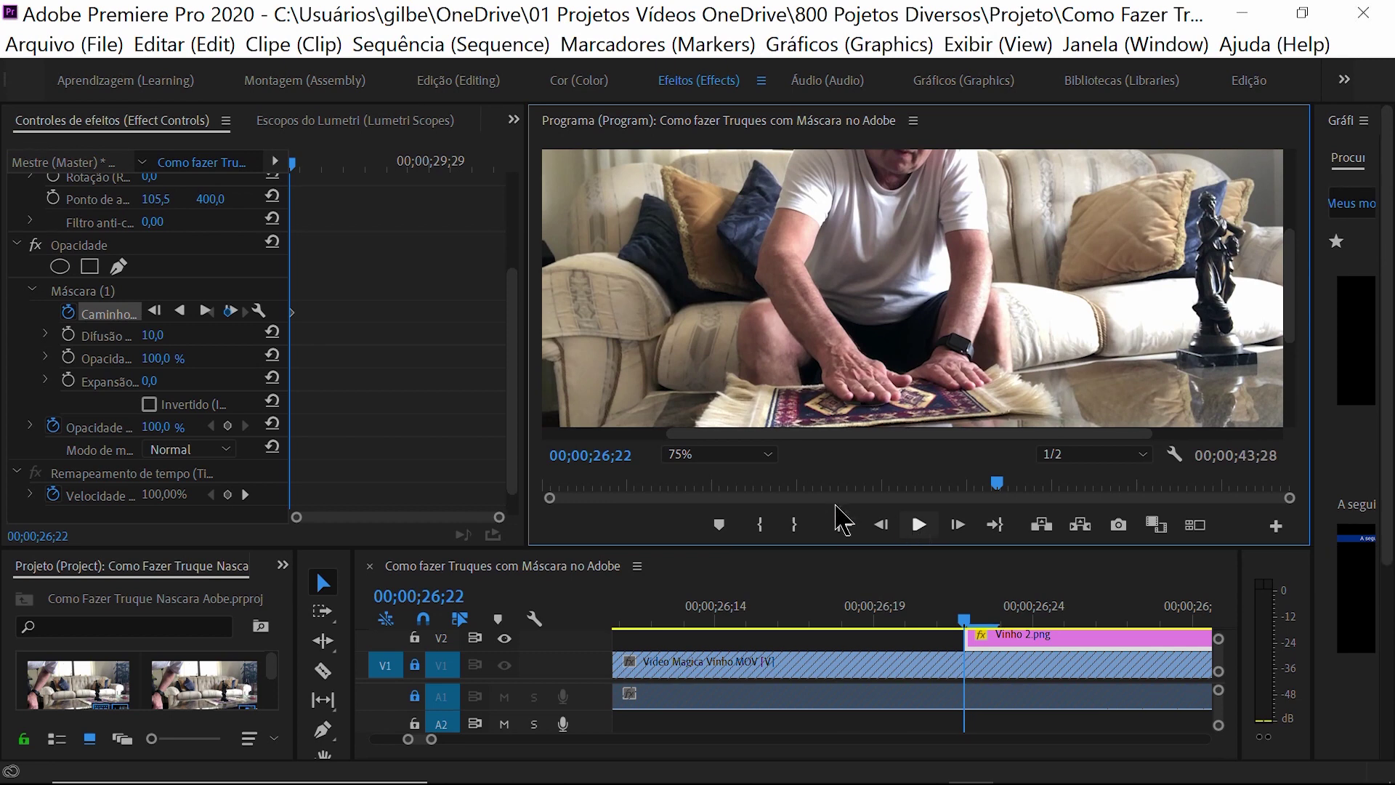
{"action": "left_click", "coordinate": [92, 291]}
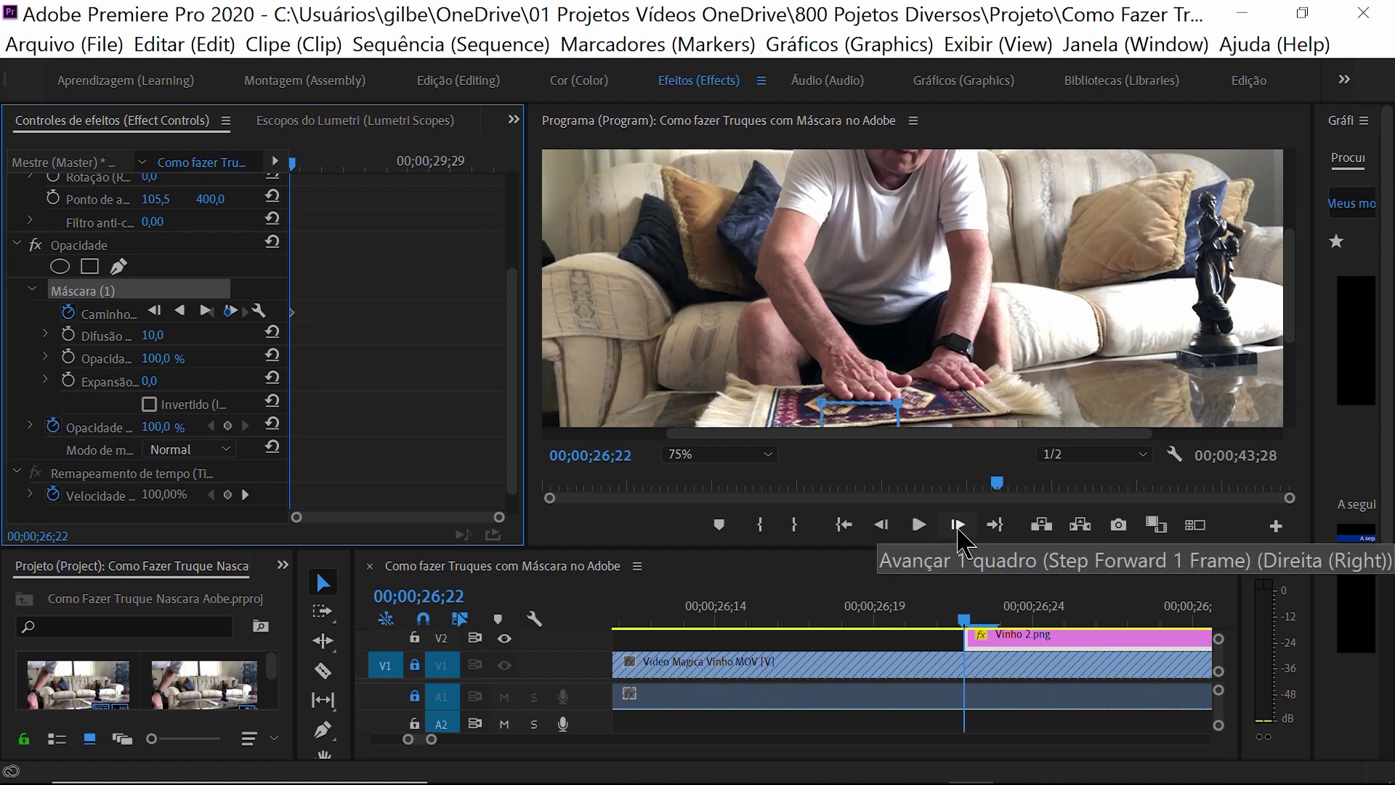
- Advance four frames at a time, raising the mask slightly for two path keyframes
{"action": "left_click", "coordinate": [957, 525]}
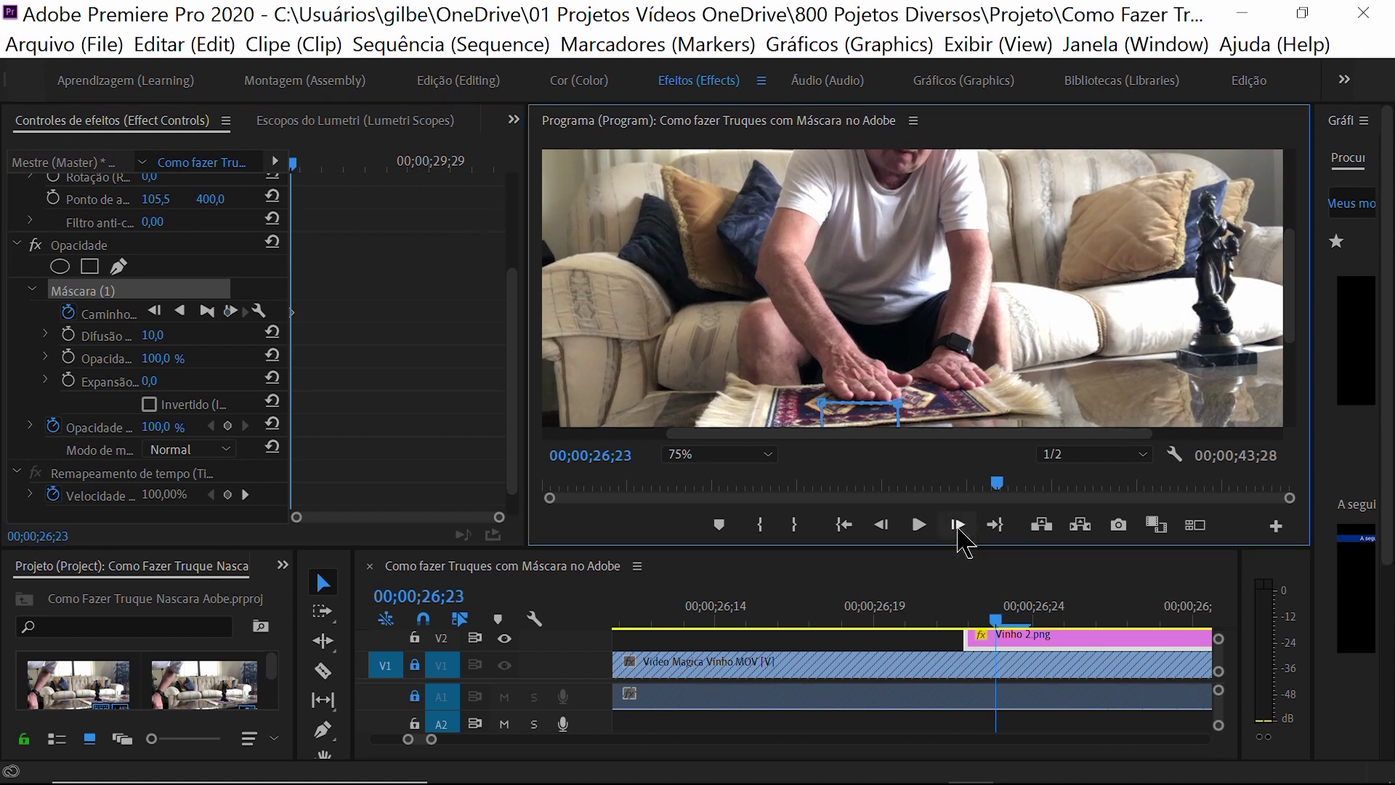
{"action": "left_click", "coordinate": [958, 525]}
{"action": "left_click", "coordinate": [958, 524]}
{"action": "left_click", "coordinate": [958, 525]}
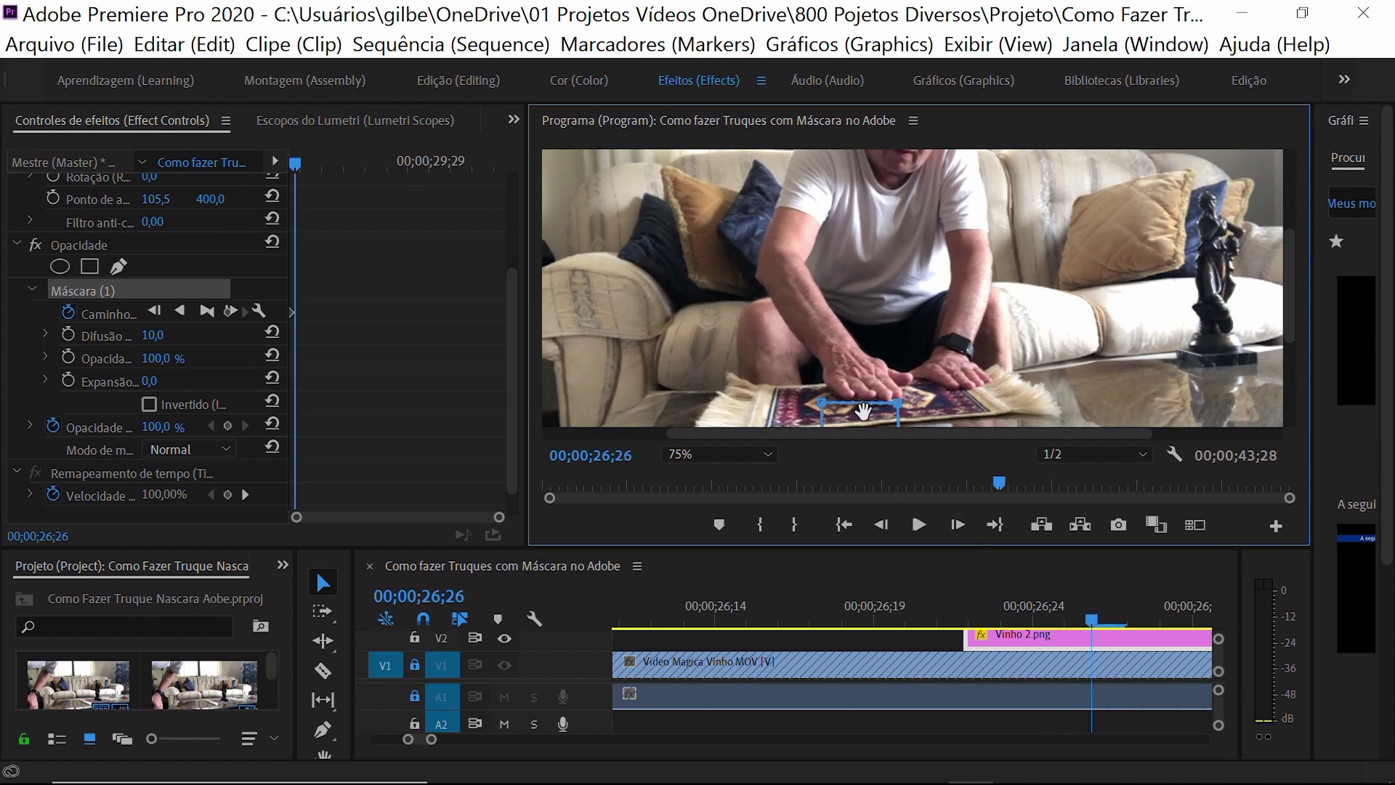
{"action": "left_click_drag", "start_coordinate": [865, 415], "coordinate": [865, 413]}
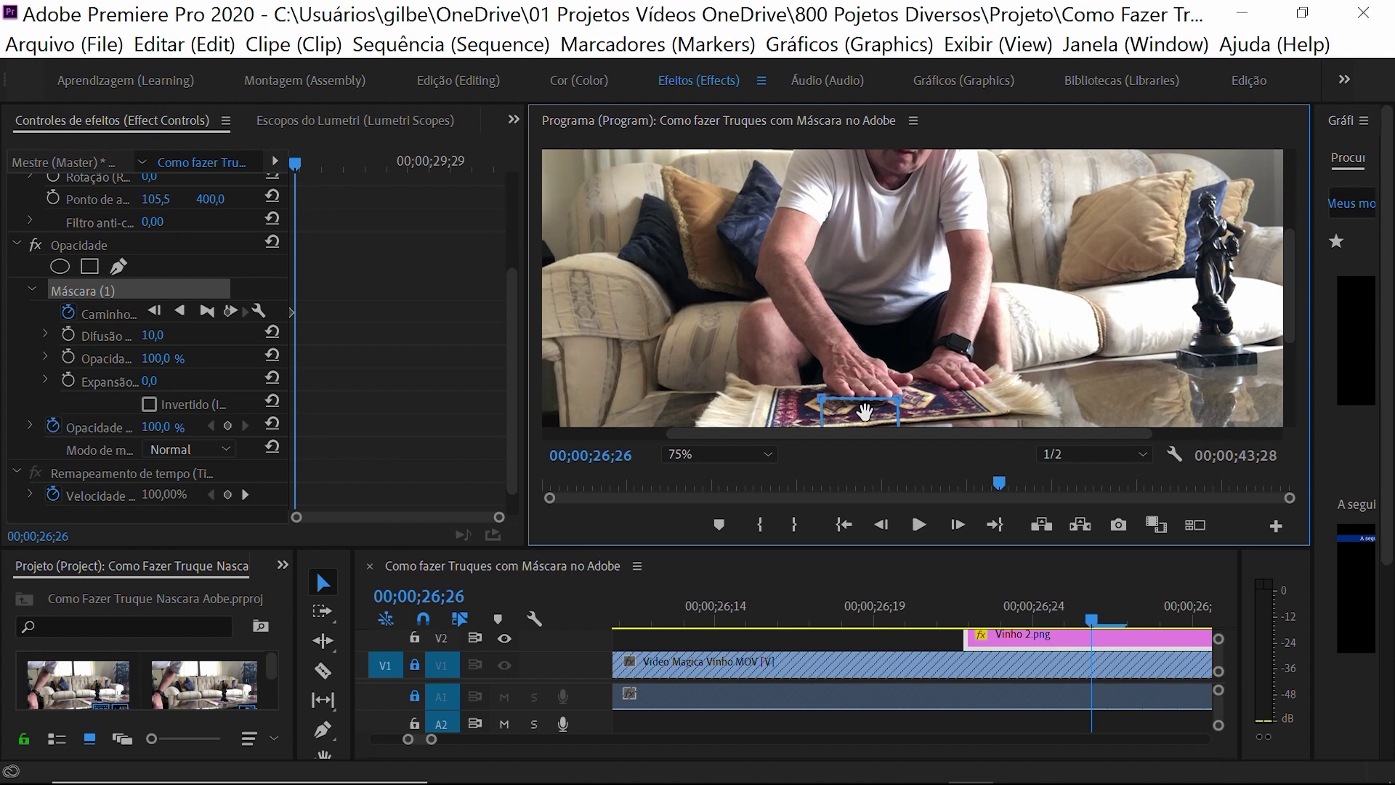
{"action": "left_click", "coordinate": [959, 525]}
{"action": "left_click", "coordinate": [959, 525]}
{"action": "left_click", "coordinate": [958, 525]}
{"action": "left_click", "coordinate": [959, 524]}
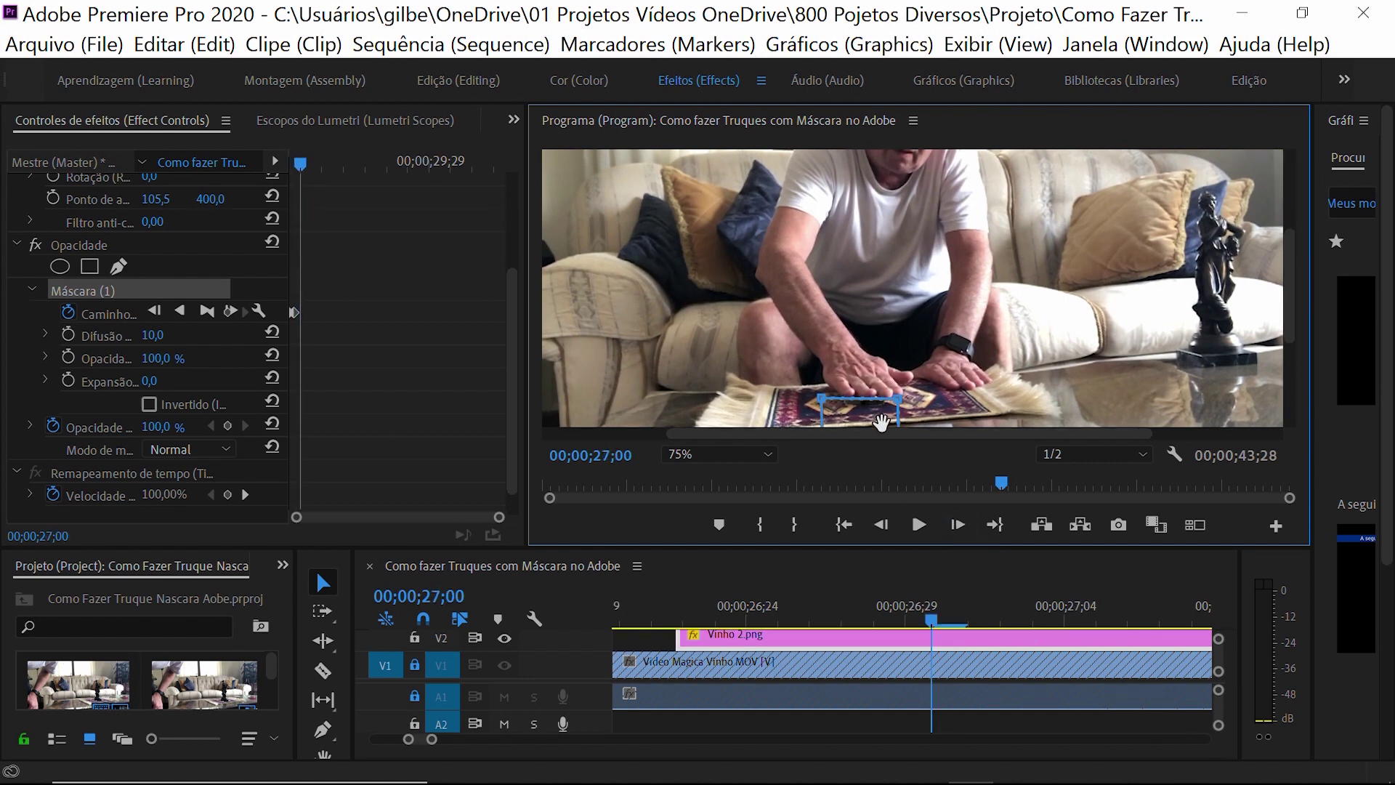
{"action": "left_click_drag", "start_coordinate": [882, 423], "coordinate": [882, 419]}
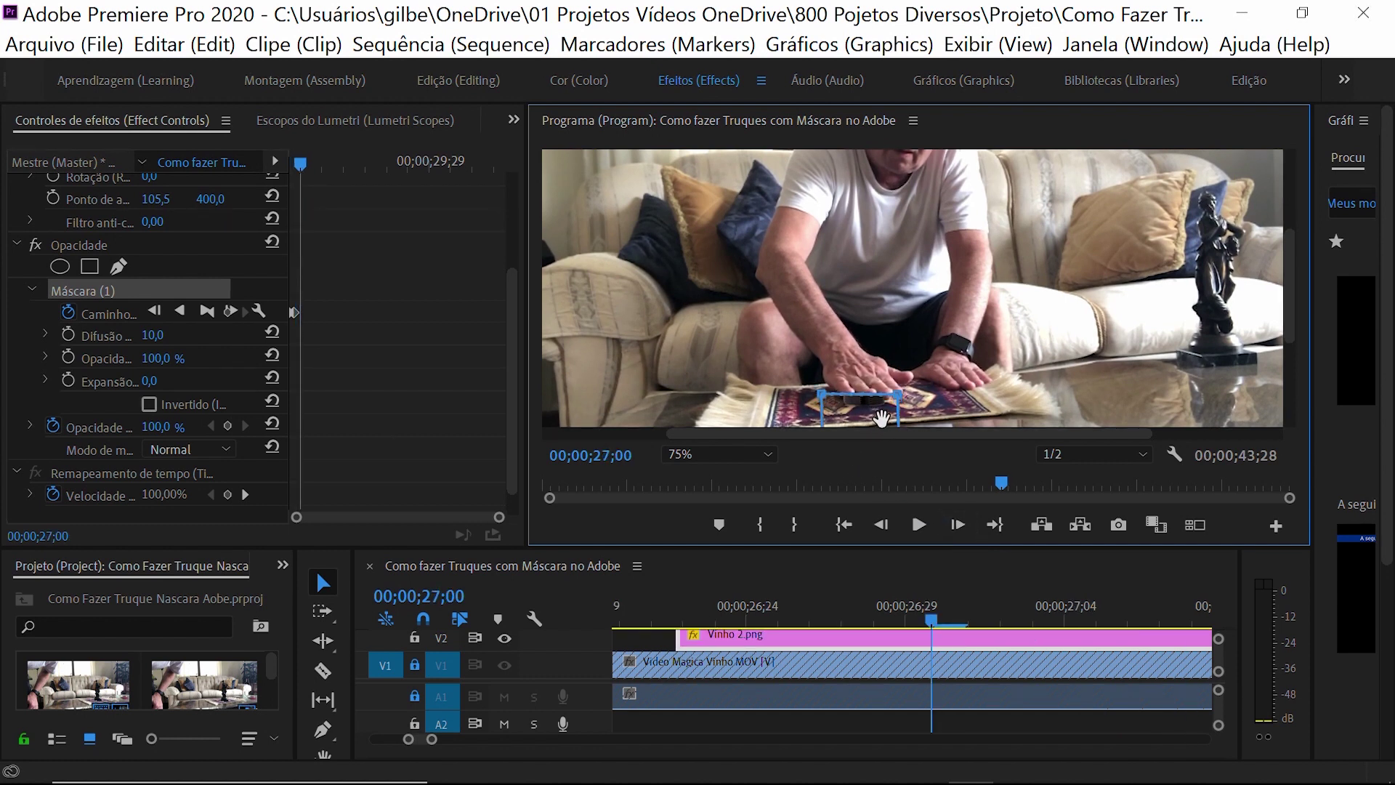
- Add two more keyframes a few frames apart, nudging the mask upward each time
{"action": "left_click", "coordinate": [959, 531]}
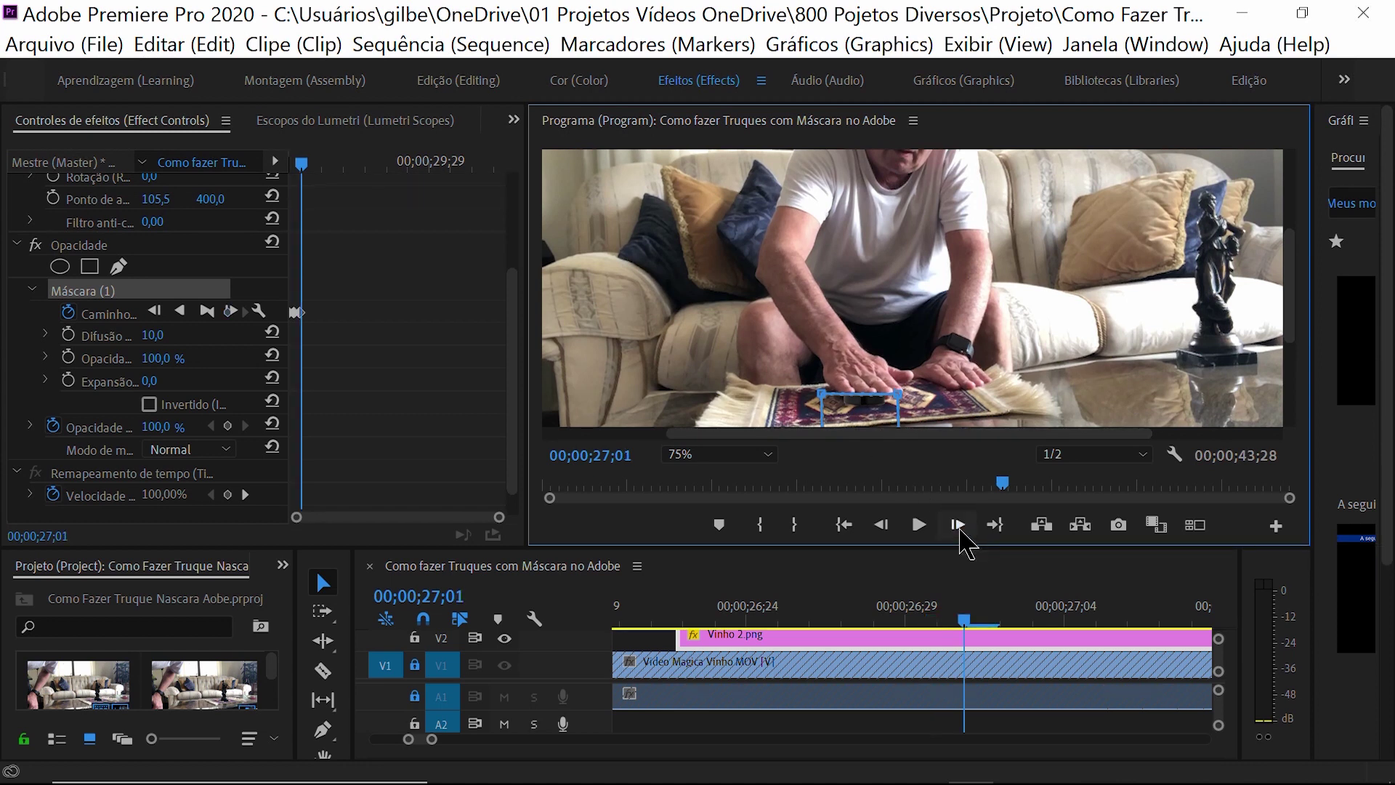
{"action": "left_click", "coordinate": [959, 530]}
{"action": "left_click", "coordinate": [959, 530]}
{"action": "left_click", "coordinate": [959, 530]}
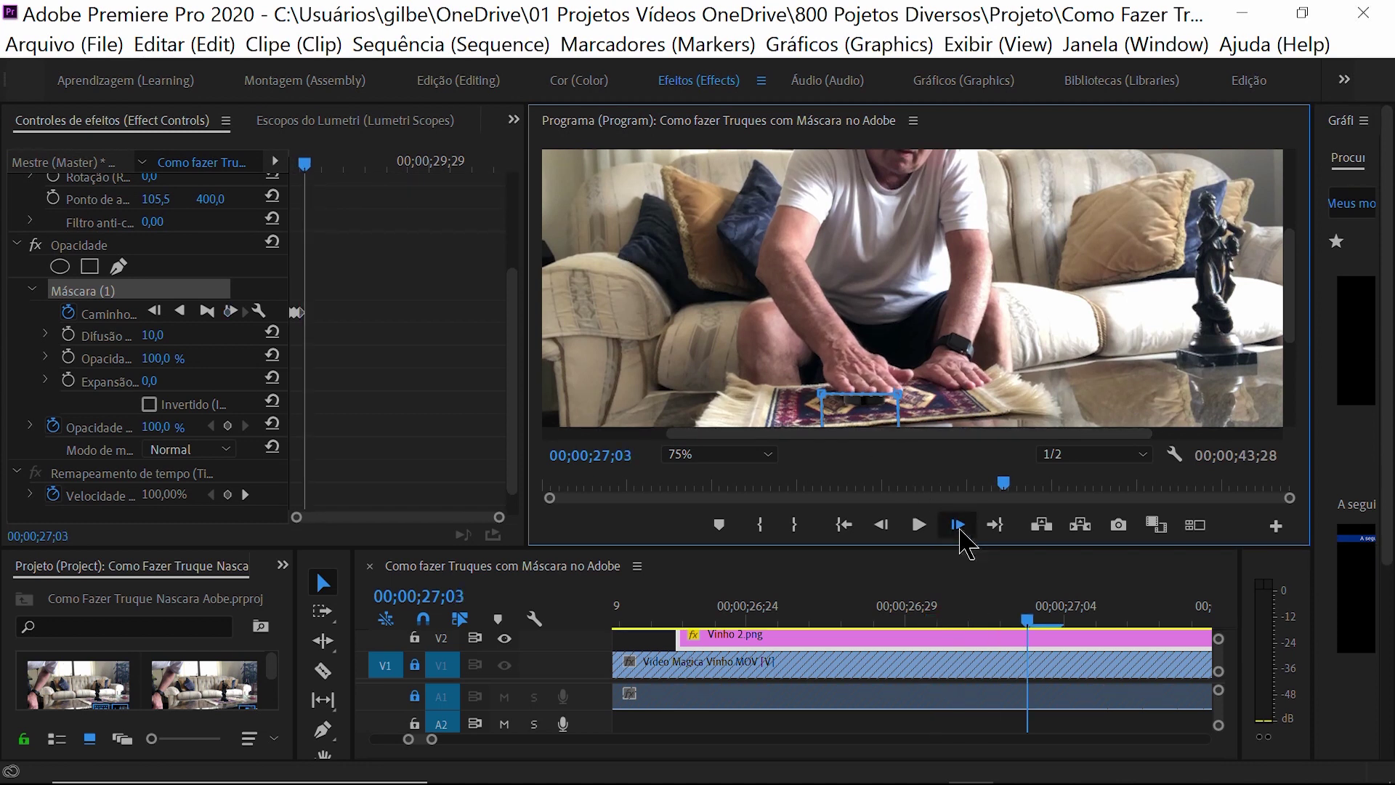
{"action": "left_click", "coordinate": [960, 531]}
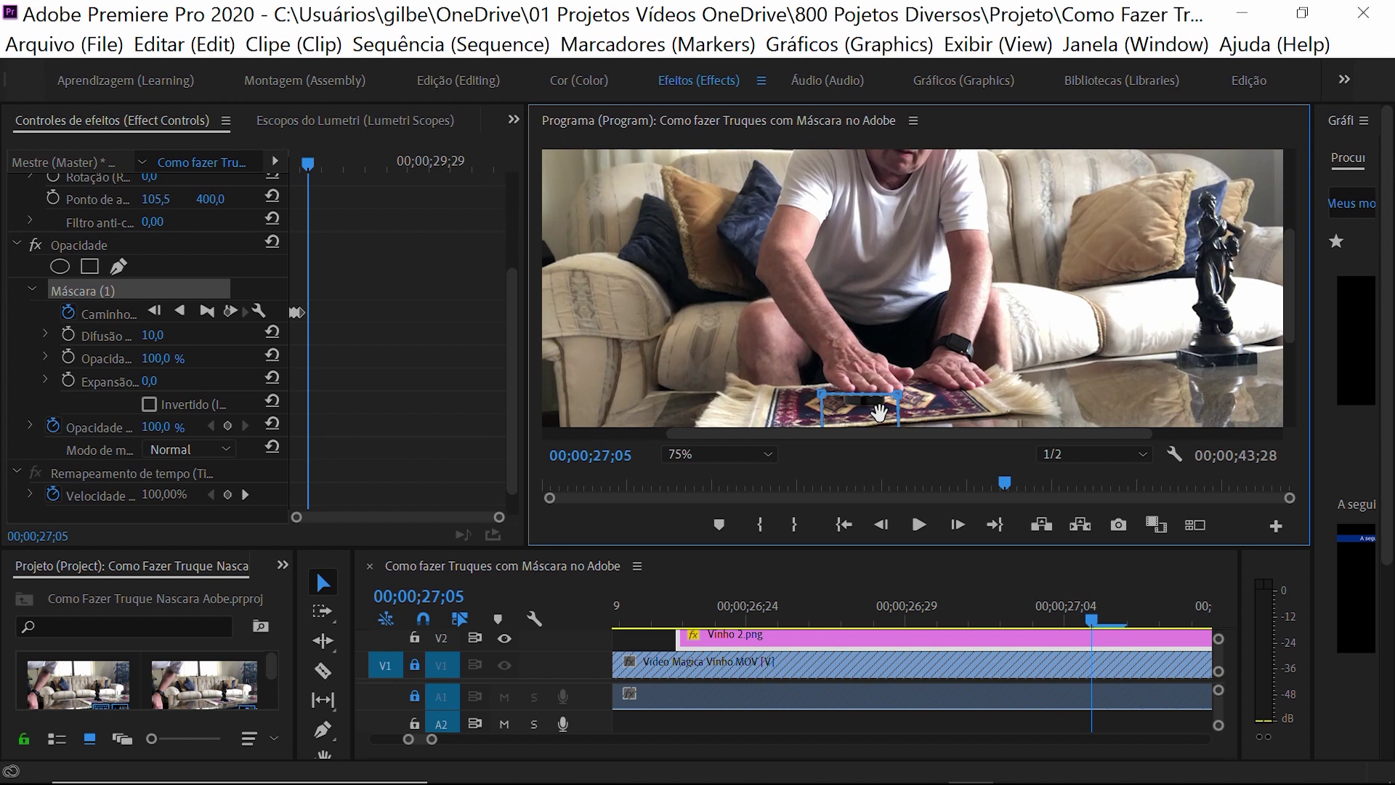
{"action": "left_click_drag", "start_coordinate": [879, 413], "coordinate": [881, 409]}
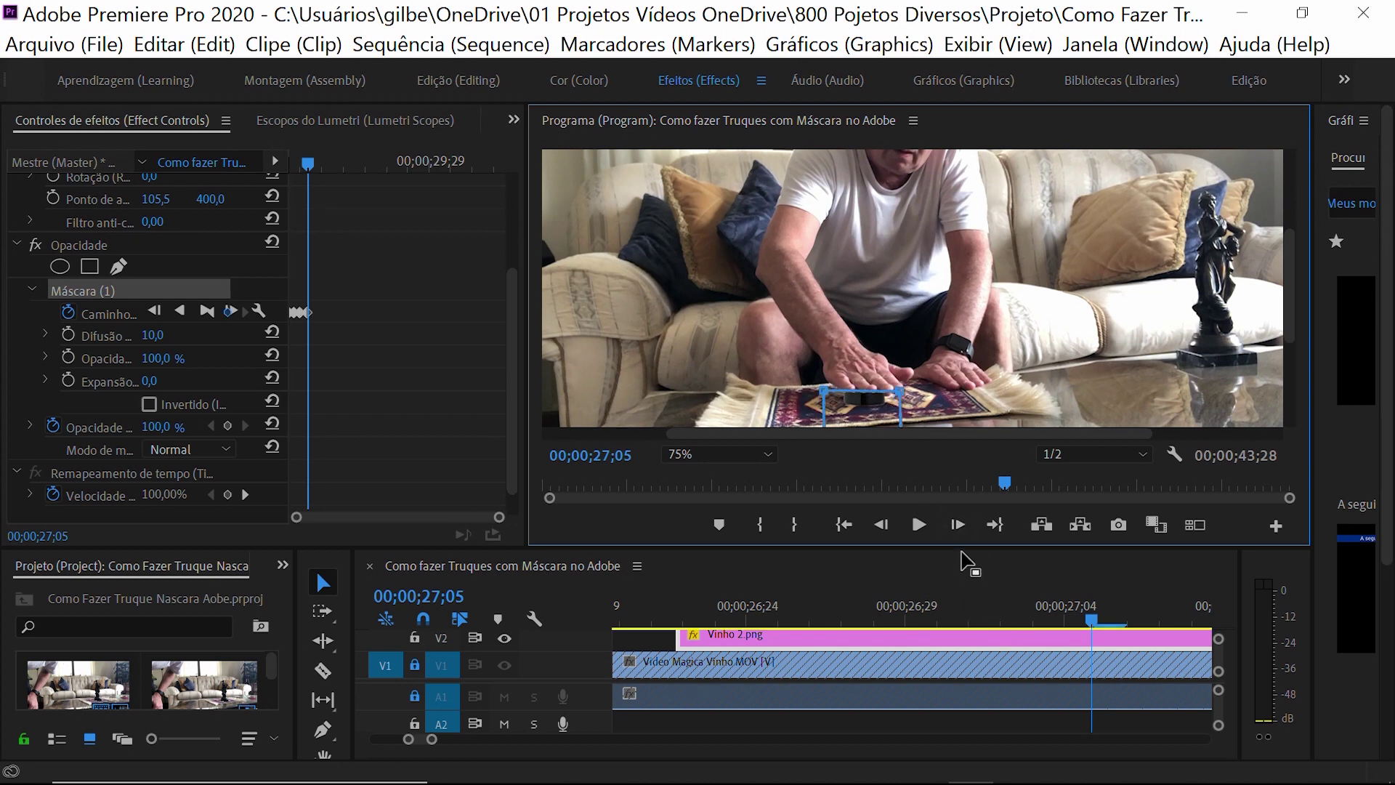
{"action": "left_click", "coordinate": [959, 524]}
{"action": "left_click", "coordinate": [959, 525]}
{"action": "left_click", "coordinate": [959, 525]}
{"action": "left_click", "coordinate": [959, 525]}
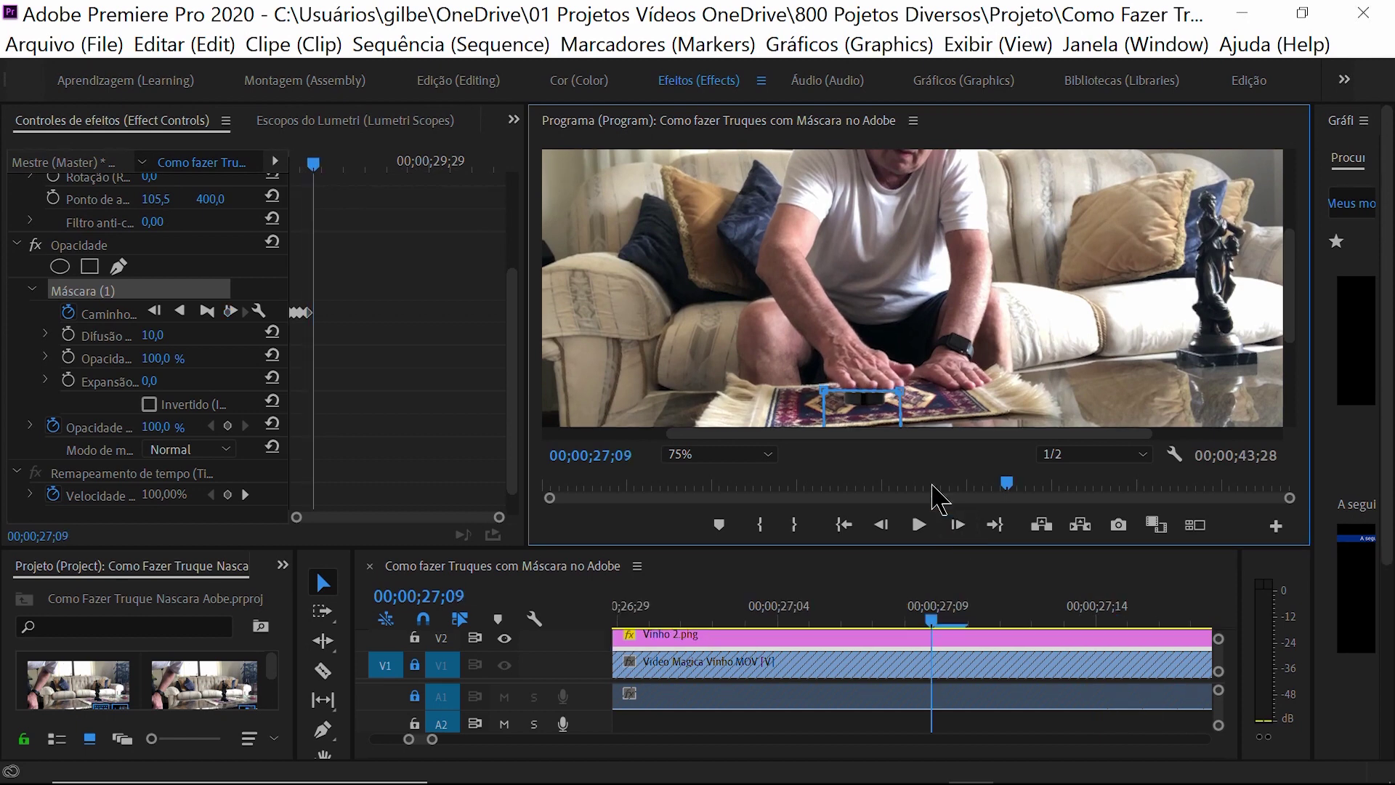
{"action": "left_click_drag", "start_coordinate": [888, 422], "coordinate": [888, 420]}
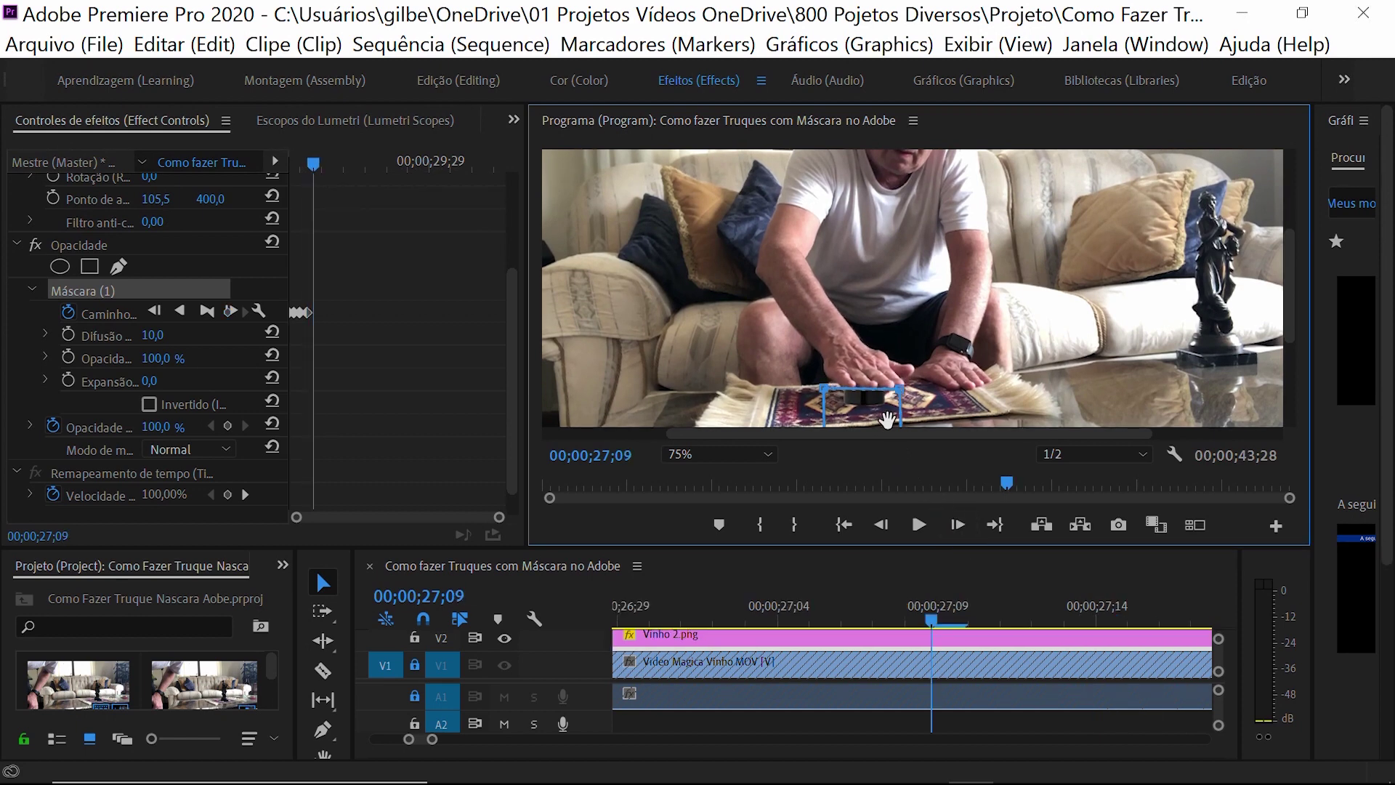
- Add a keyframe shifting the mask slightly right, then play back the reveal
{"action": "left_click", "coordinate": [961, 526]}
{"action": "left_click", "coordinate": [958, 526]}
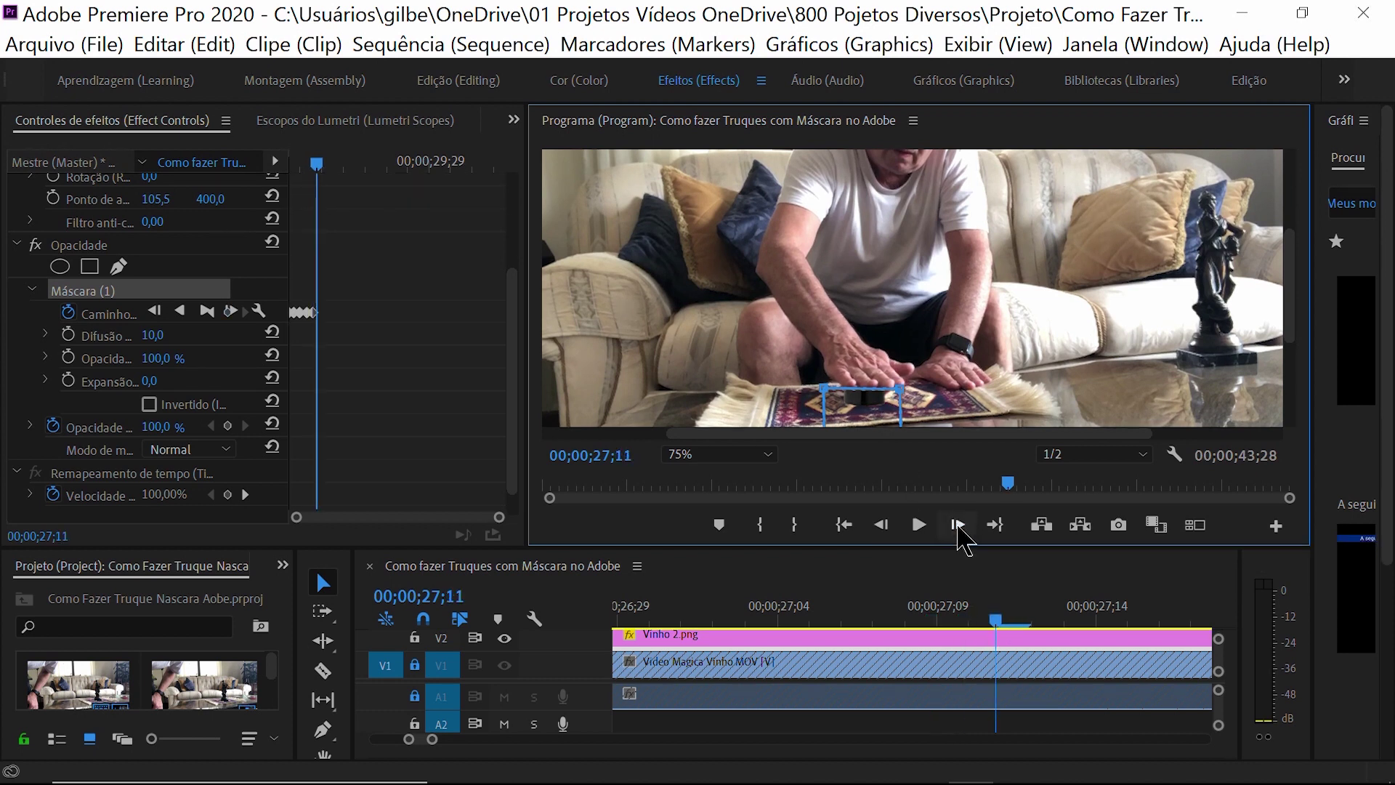
{"action": "left_click", "coordinate": [960, 526]}
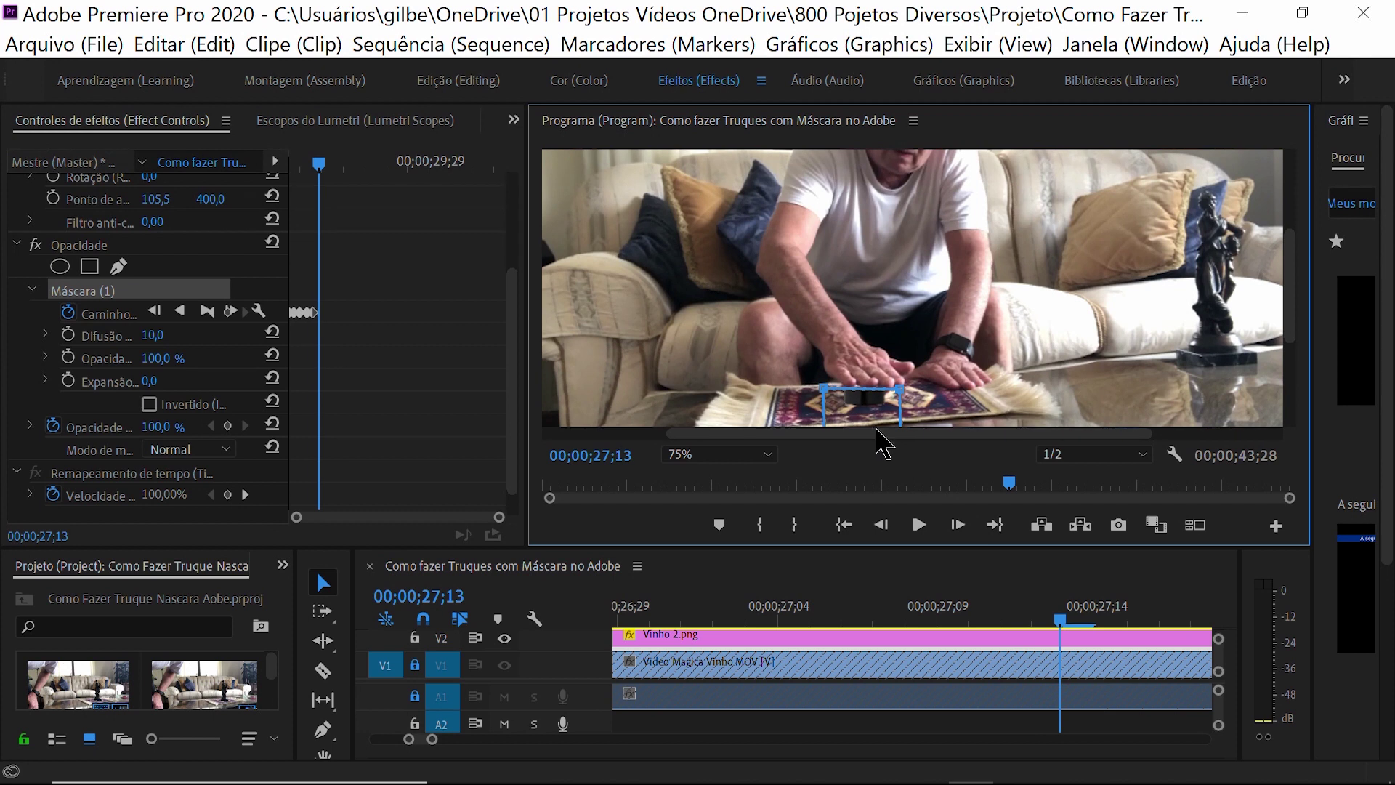
{"action": "left_click_drag", "start_coordinate": [870, 417], "coordinate": [872, 415]}
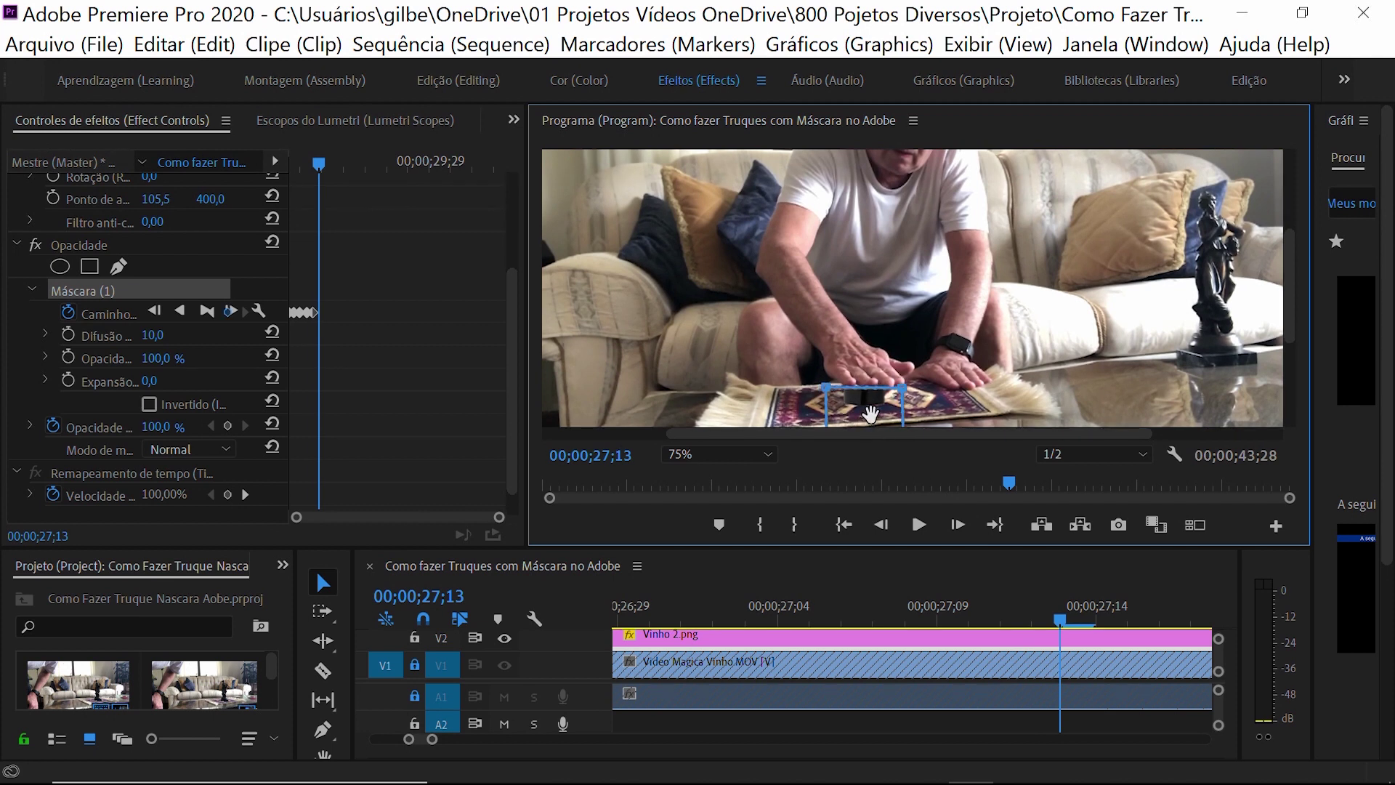
{"action": "left_click", "coordinate": [920, 526]}
- Stop playback, return to an earlier hand frame, and raise the mask for a keyframe
{"action": "left_click", "coordinate": [921, 526]}
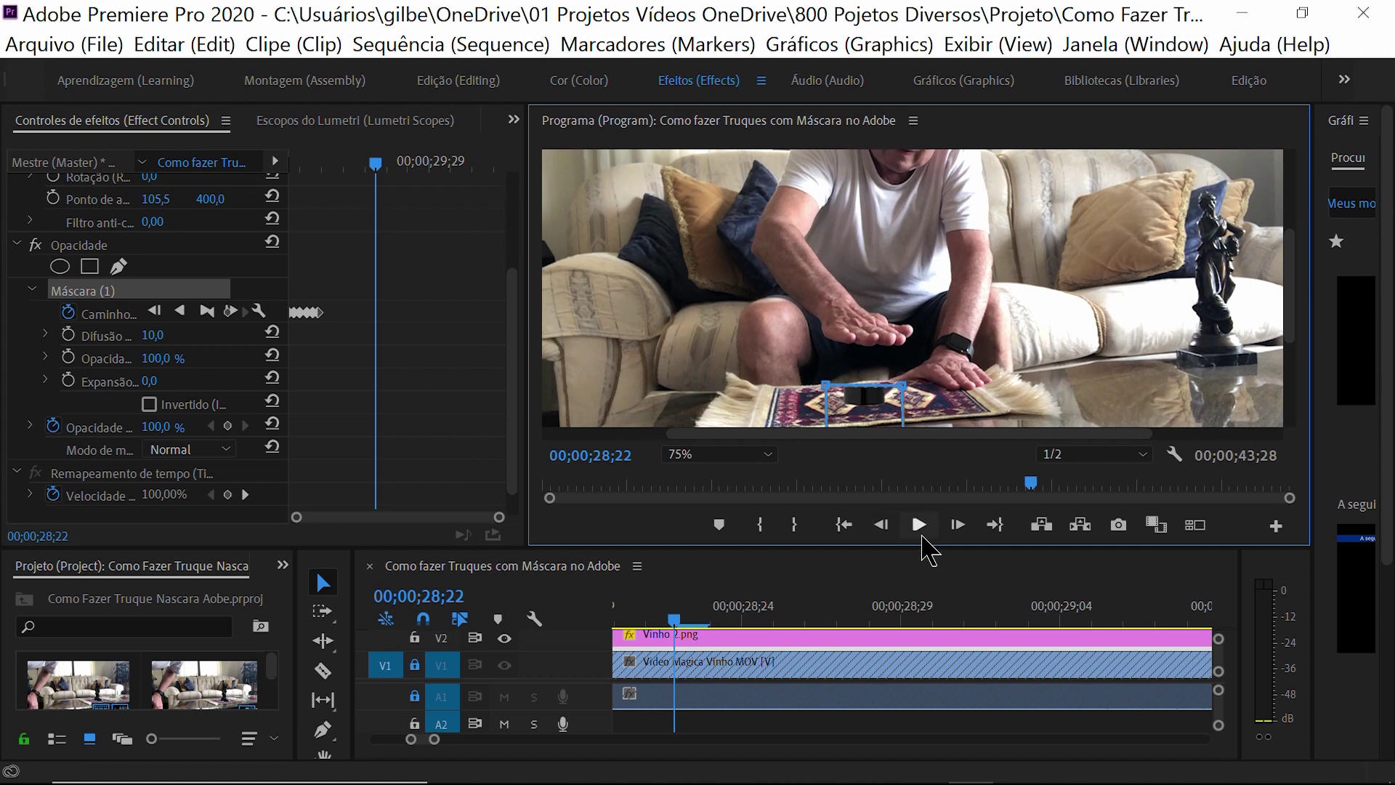
{"action": "mouse_move", "coordinate": [1031, 483]}
{"action": "left_mouse_down"}
{"action": "mouse_move", "coordinate": [1014, 500]}
{"action": "mouse_move", "coordinate": [1010, 489]}
{"action": "left_mouse_up"}
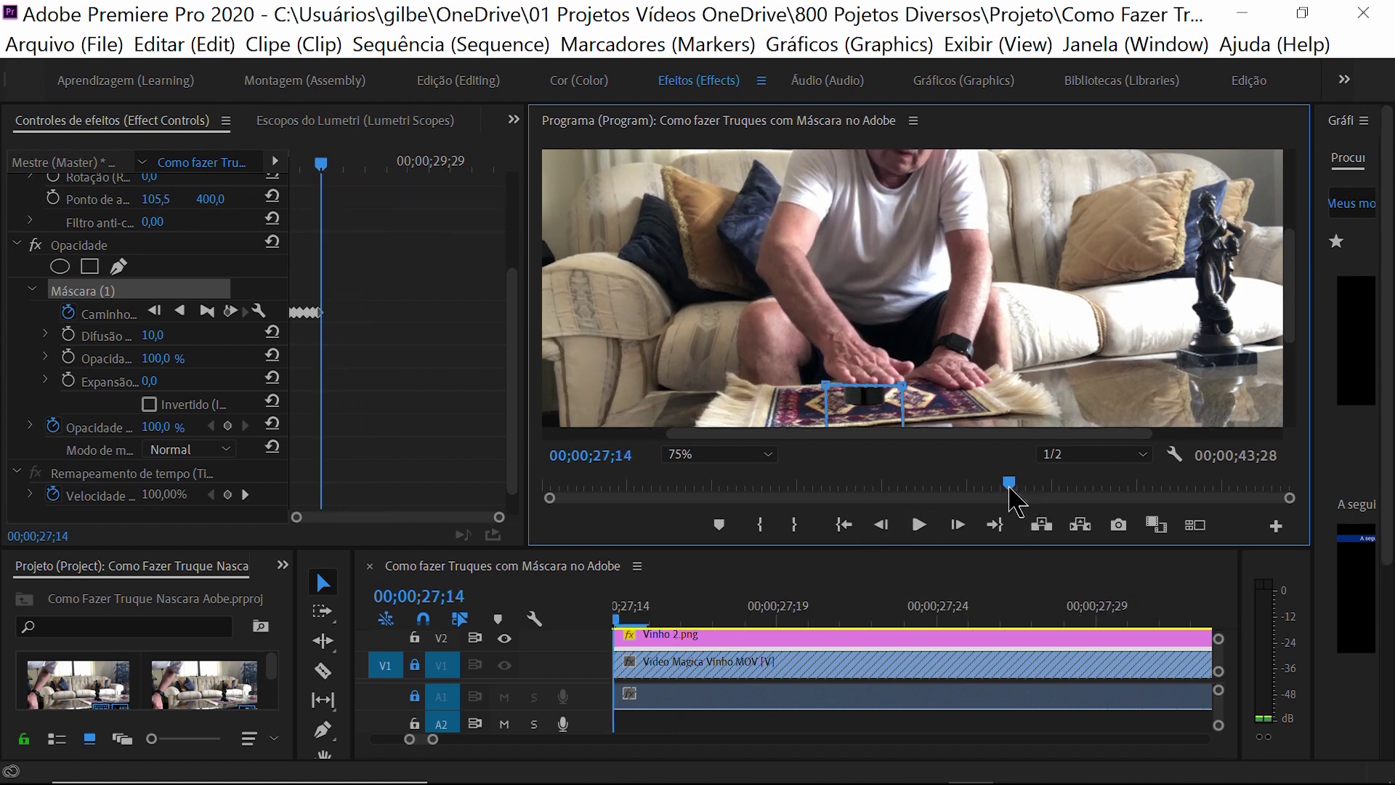
{"action": "left_click", "coordinate": [958, 525]}
{"action": "left_click", "coordinate": [958, 525]}
{"action": "left_click", "coordinate": [958, 525]}
{"action": "left_click", "coordinate": [958, 525]}
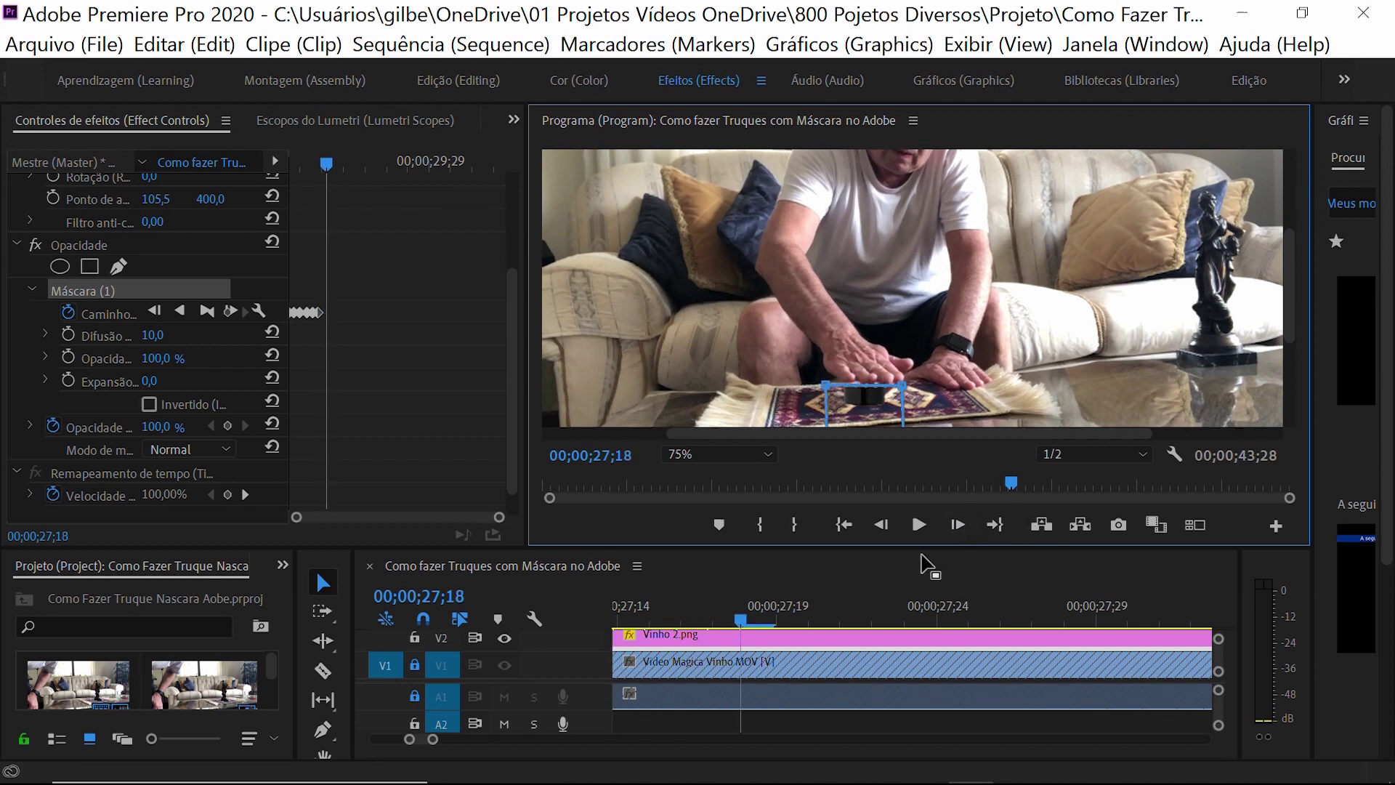
{"action": "left_click_drag", "start_coordinate": [879, 413], "coordinate": [882, 409]}
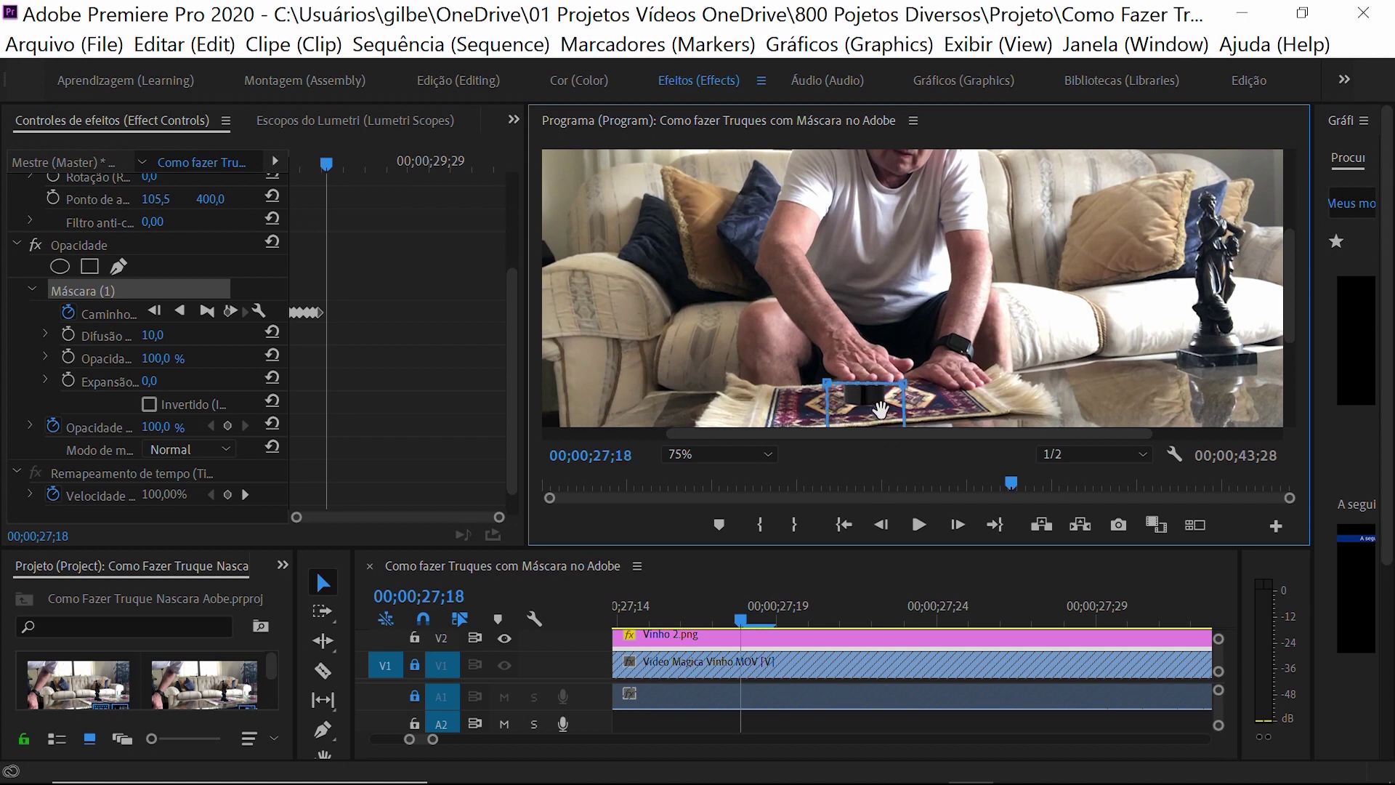
- Add two more raised-mask keyframes three frames apart, advancing toward 00;00;28;00
{"action": "left_click", "coordinate": [957, 526]}
{"action": "left_click", "coordinate": [957, 526]}
{"action": "left_click", "coordinate": [956, 526]}
{"action": "left_click", "coordinate": [956, 526]}
{"action": "left_click", "coordinate": [957, 526]}
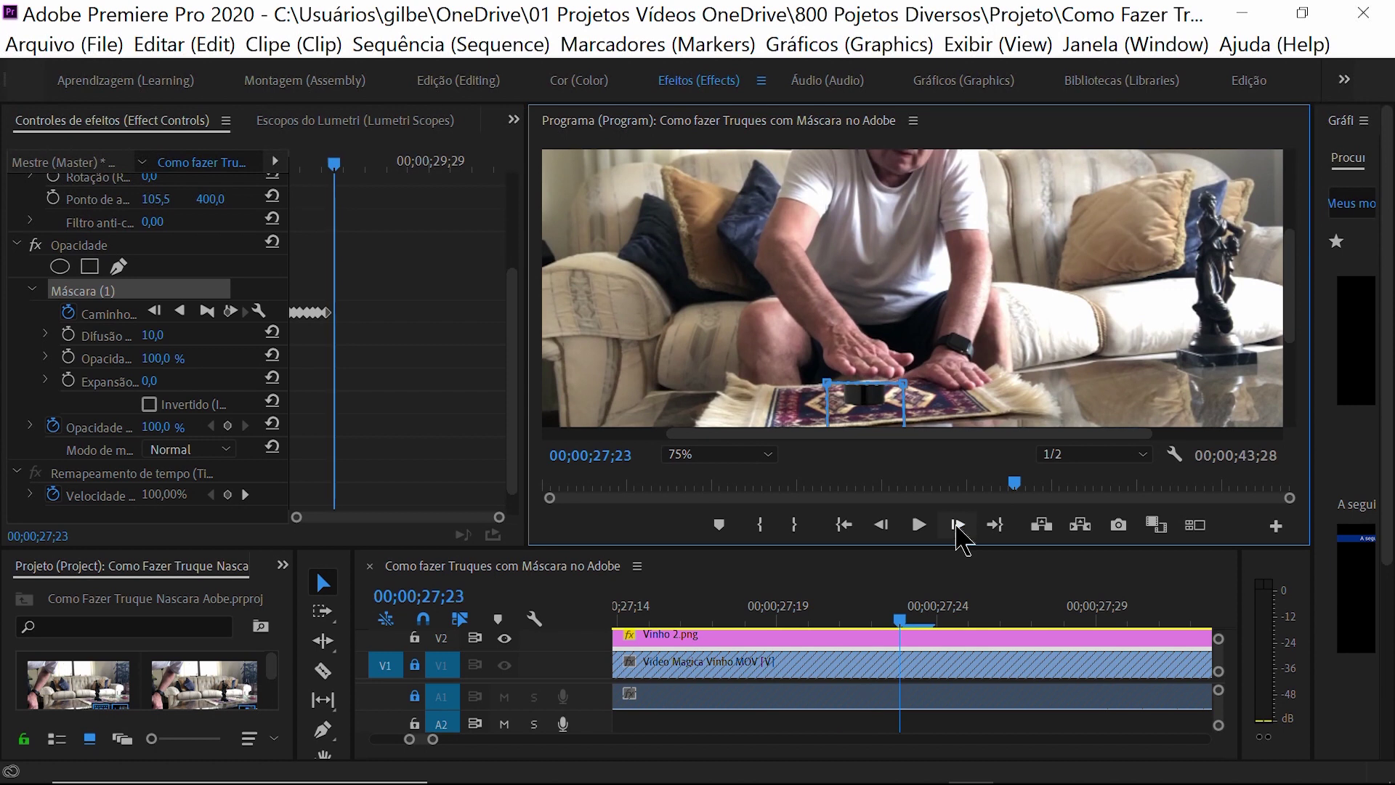
{"action": "left_click_drag", "start_coordinate": [874, 411], "coordinate": [875, 407]}
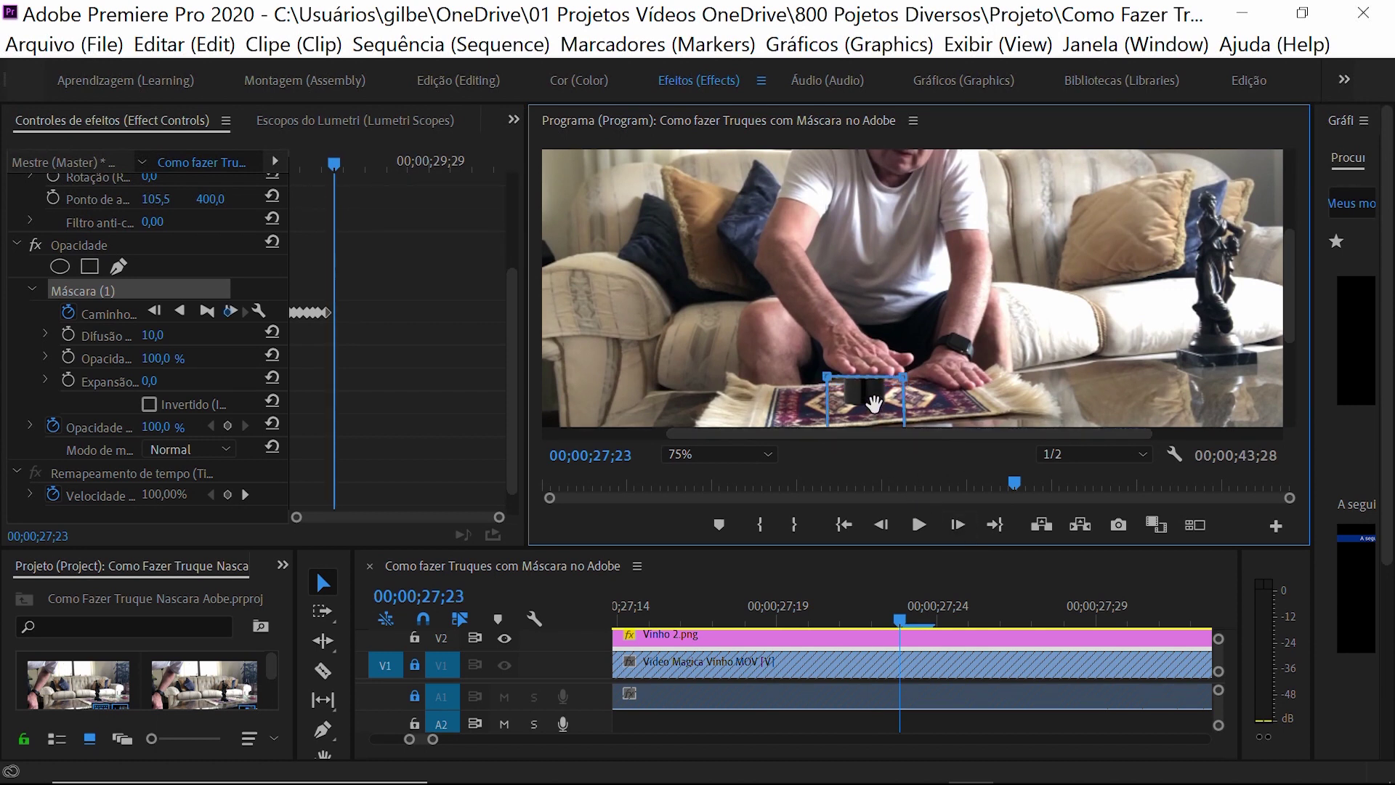
{"action": "left_click", "coordinate": [957, 528]}
{"action": "left_click", "coordinate": [958, 528]}
{"action": "left_click", "coordinate": [957, 528]}
{"action": "left_click", "coordinate": [958, 528]}
{"action": "left_click", "coordinate": [958, 528]}
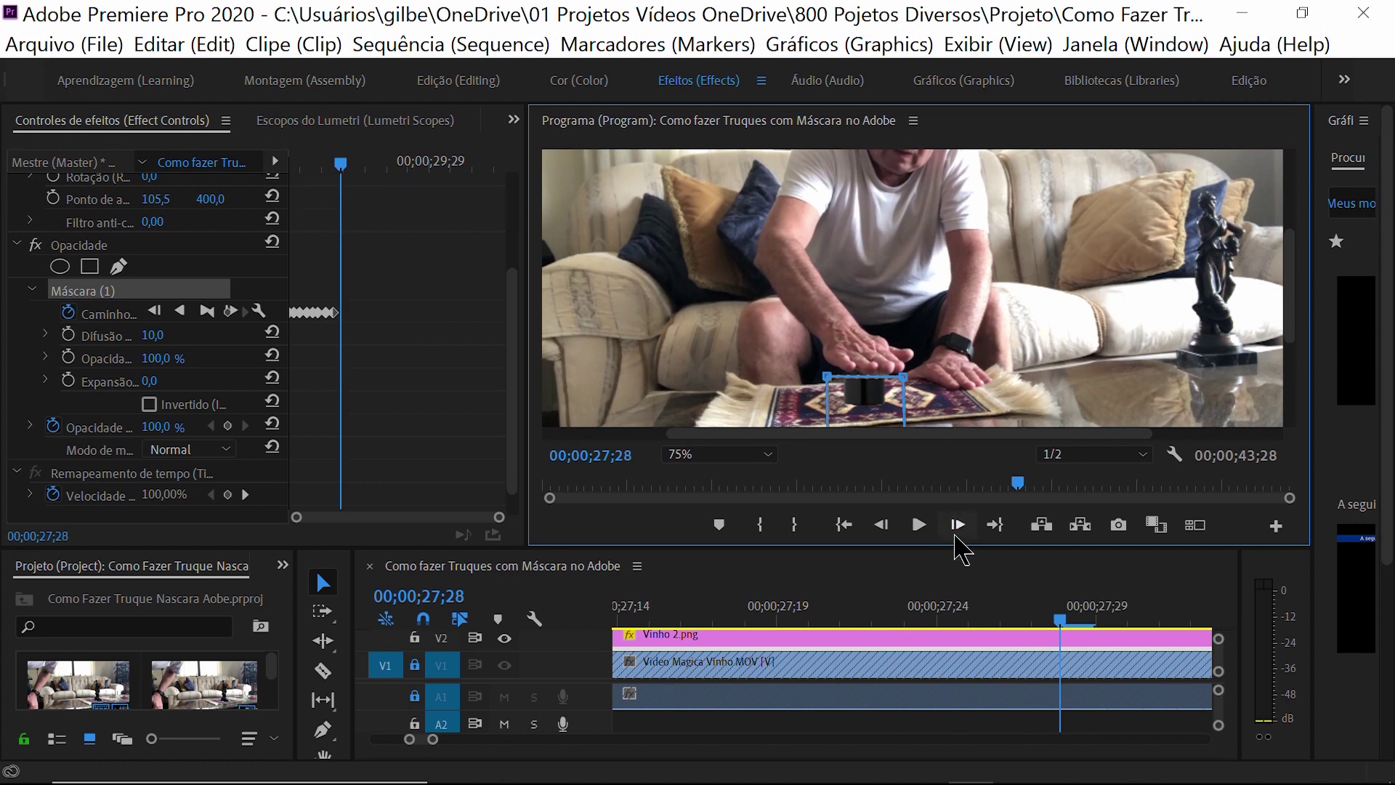
{"action": "left_click_drag", "start_coordinate": [872, 421], "coordinate": [872, 415]}
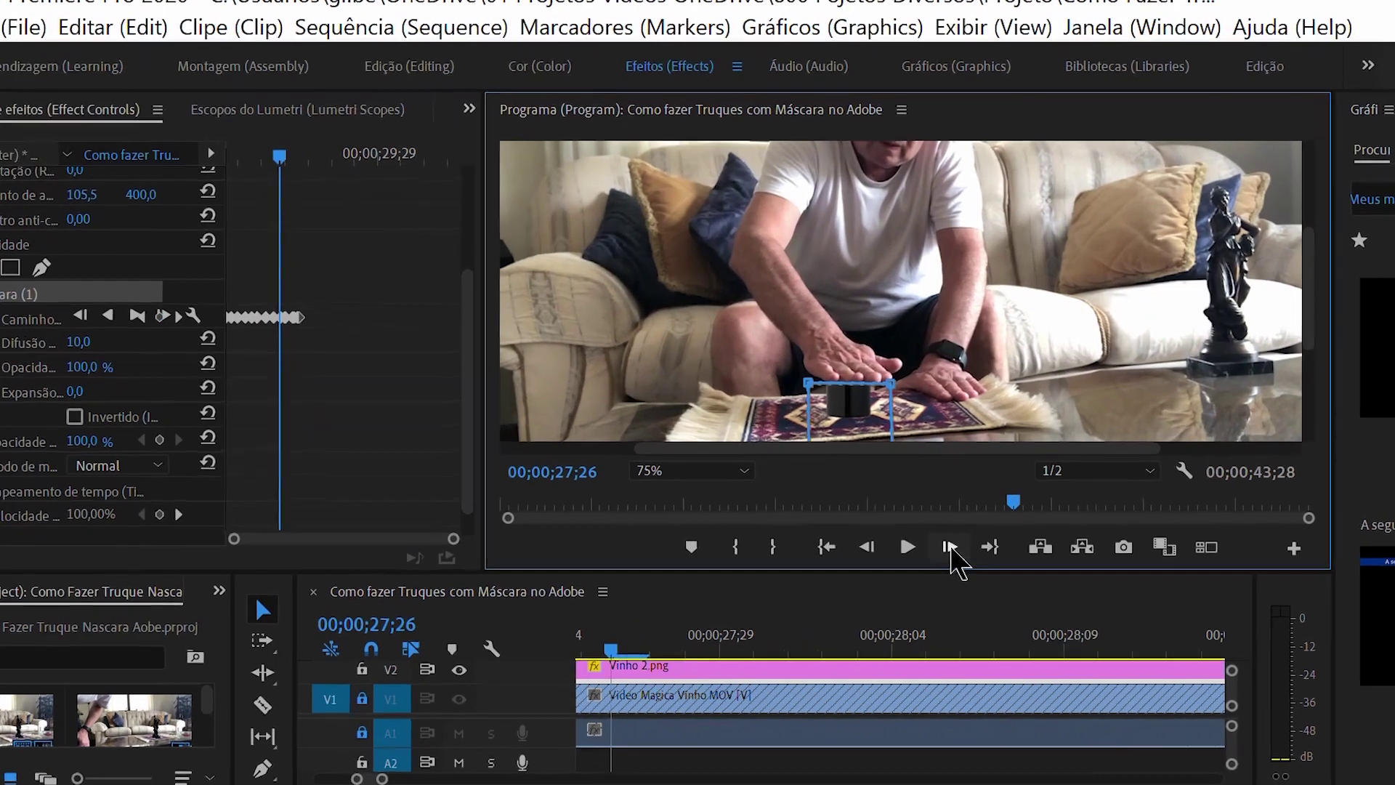
{"action": "left_click", "coordinate": [958, 524]}
{"action": "left_click", "coordinate": [958, 525]}
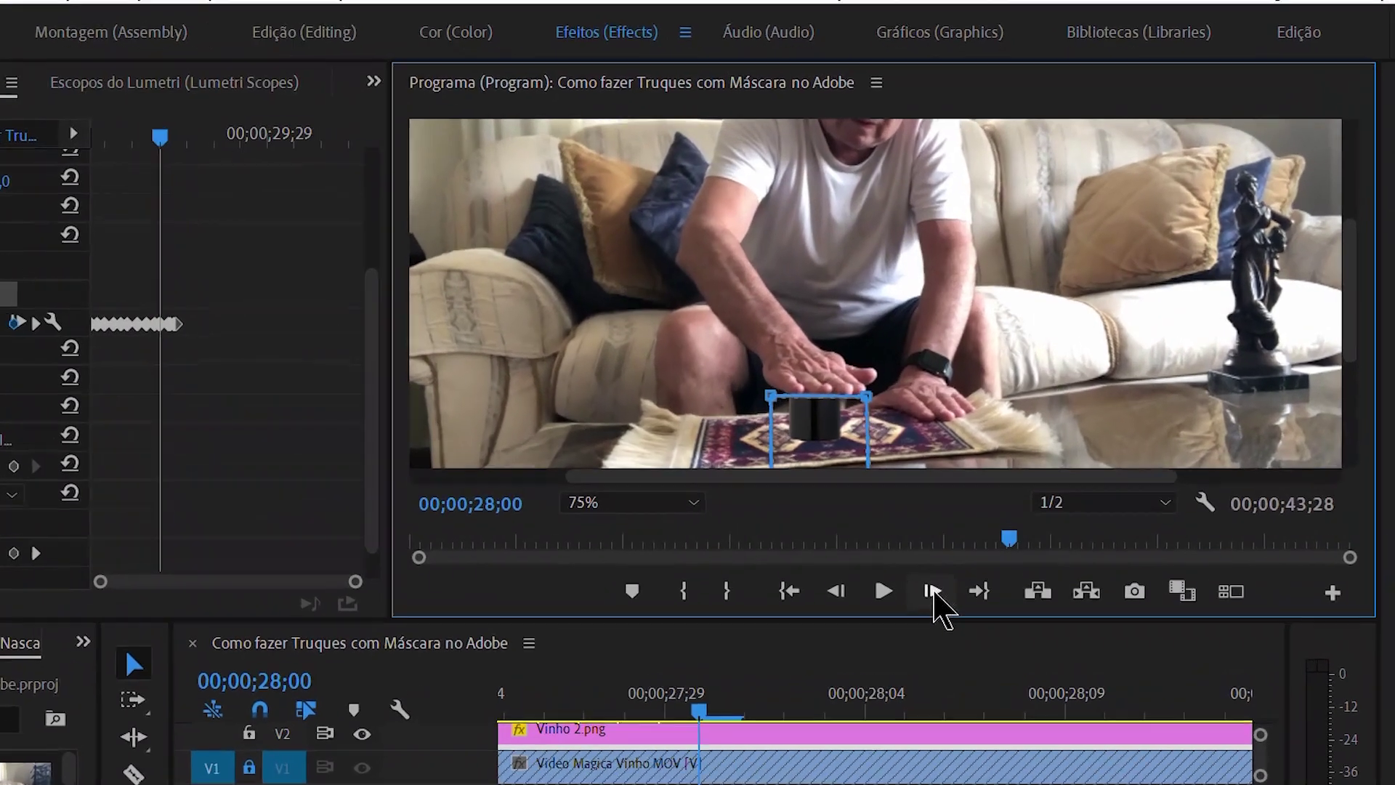
- Step forward frame by frame, raising Máscara (1) as the wine bottle emerges on the rug
{"action": "left_click", "coordinate": [958, 524]}
{"action": "left_click", "coordinate": [958, 524]}
{"action": "left_click", "coordinate": [958, 525]}
{"action": "left_click", "coordinate": [899, 680]}
{"action": "left_click", "coordinate": [899, 679]}
{"action": "left_click", "coordinate": [899, 679]}
{"action": "left_click", "coordinate": [899, 679]}
{"action": "left_click", "coordinate": [869, 748]}
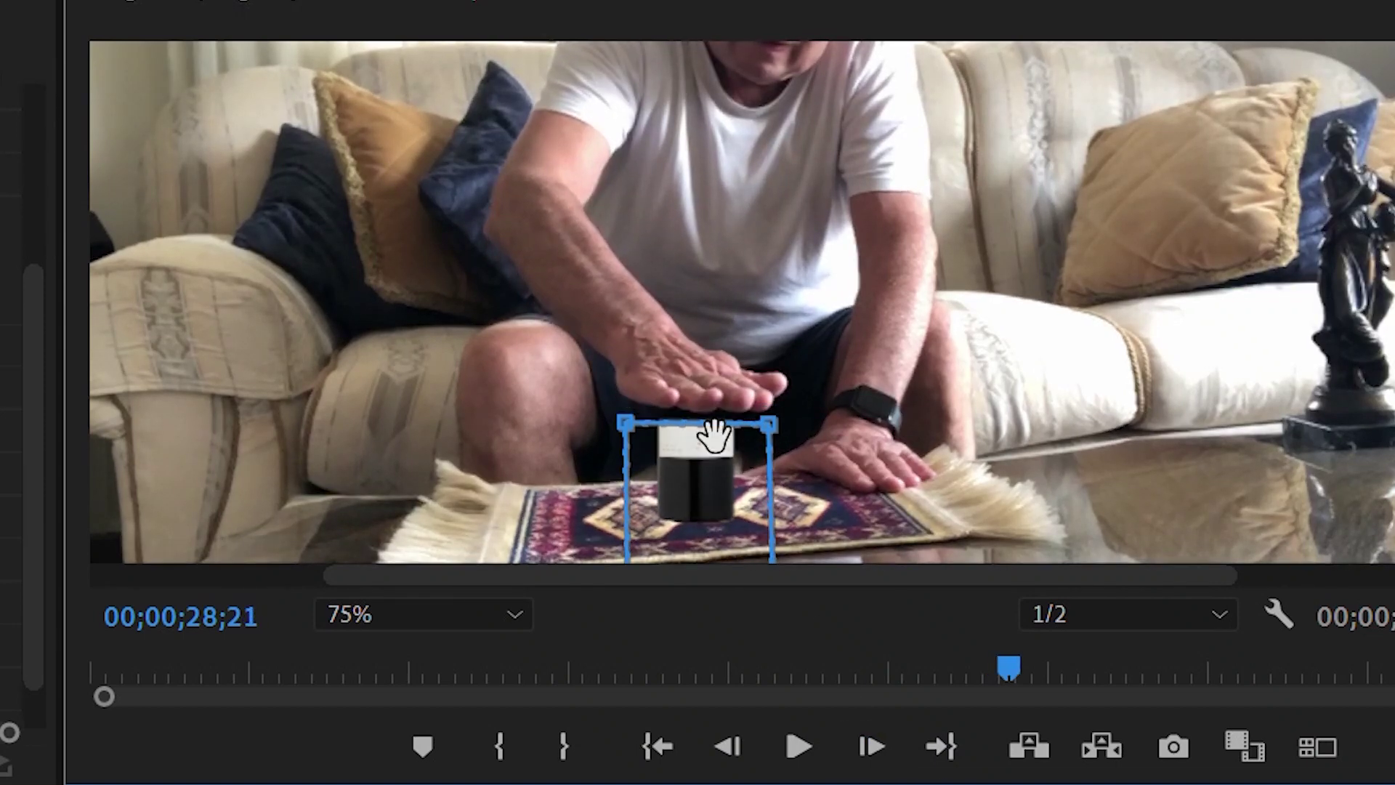
{"action": "left_click", "coordinate": [868, 749]}
{"action": "key", "text": "Right"}
{"action": "key", "text": "Right"}
{"action": "key", "text": "Right"}
{"action": "left_click", "coordinate": [872, 748]}
{"action": "left_click", "coordinate": [872, 748]}
{"action": "left_click", "coordinate": [872, 749]}
{"action": "left_click", "coordinate": [872, 748]}
{"action": "left_click", "coordinate": [872, 749]}
- Continue advancing to 00;00;31;03, where the mask fully uncovers the bottle
{"action": "key", "text": "Right"}
{"action": "key", "text": "Right"}
{"action": "key", "text": "Right"}
{"action": "key", "text": "Right"}
{"action": "key", "text": "Right"}
{"action": "key", "text": "Right"}
{"action": "key", "text": "Right"}
{"action": "key", "text": "Right"}
{"action": "key", "text": "Right"}
{"action": "key", "text": "Right"}
{"action": "key", "text": "Right"}
{"action": "key", "text": "Right"}
{"action": "key", "text": "Right"}
{"action": "key", "text": "Right"}
{"action": "key", "text": "Right"}
{"action": "key", "text": "Right"}
{"action": "key", "text": "Right"}
{"action": "key", "text": "Right"}
{"action": "key", "text": "Right"}
{"action": "key", "text": "Right"}
{"action": "key", "text": "Right"}
{"action": "key", "text": "Right"}
{"action": "key", "text": "Right"}
{"action": "key", "text": "Right"}
{"action": "key", "text": "Right"}
{"action": "key", "text": "Right"}
{"action": "key", "text": "Right"}
{"action": "key", "text": "Right"}
{"action": "key", "text": "Right"}
{"action": "key", "text": "Right"}
{"action": "key", "text": "Right"}
{"action": "key", "text": "Right"}
{"action": "key", "text": "Right"}
{"action": "key", "text": "Right"}
{"action": "key", "text": "Right"}
{"action": "key", "text": "Right"}
{"action": "key", "text": "Right"}
{"action": "key", "text": "Right"}
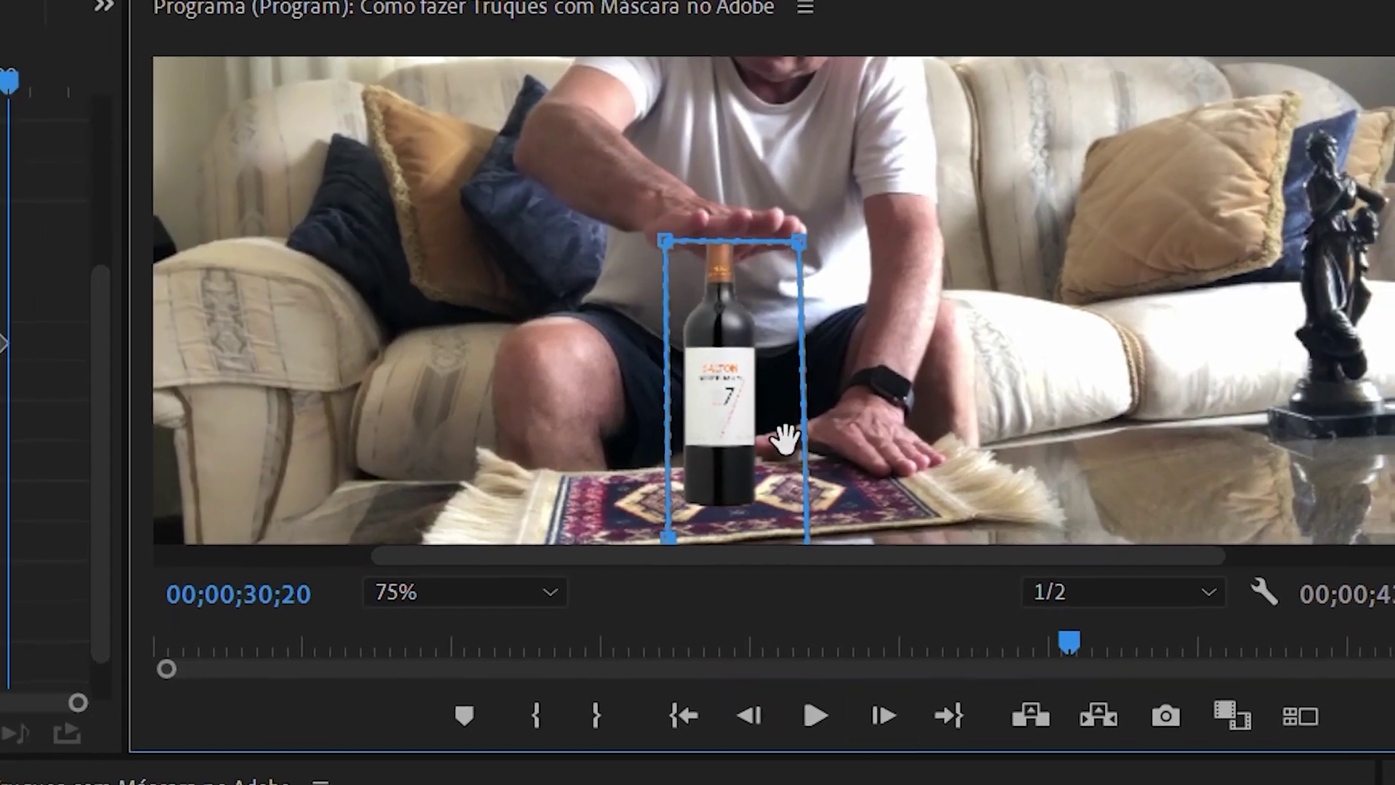
{"action": "key", "text": "Right"}
{"action": "key", "text": "Right"}
{"action": "key", "text": "Right"}
{"action": "key", "text": "Right"}
{"action": "key", "text": "Right"}
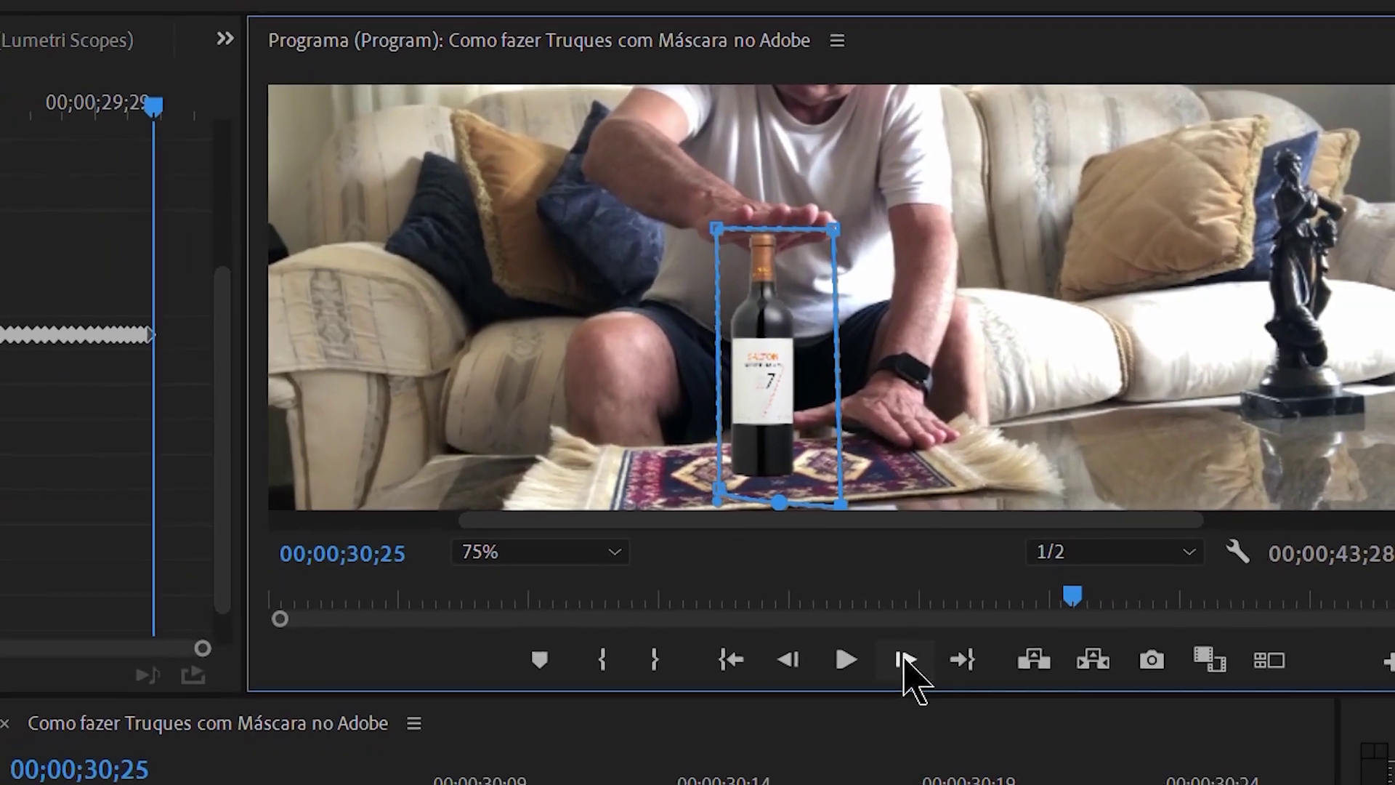
{"action": "key", "text": "Right"}
{"action": "key", "text": "Right"}
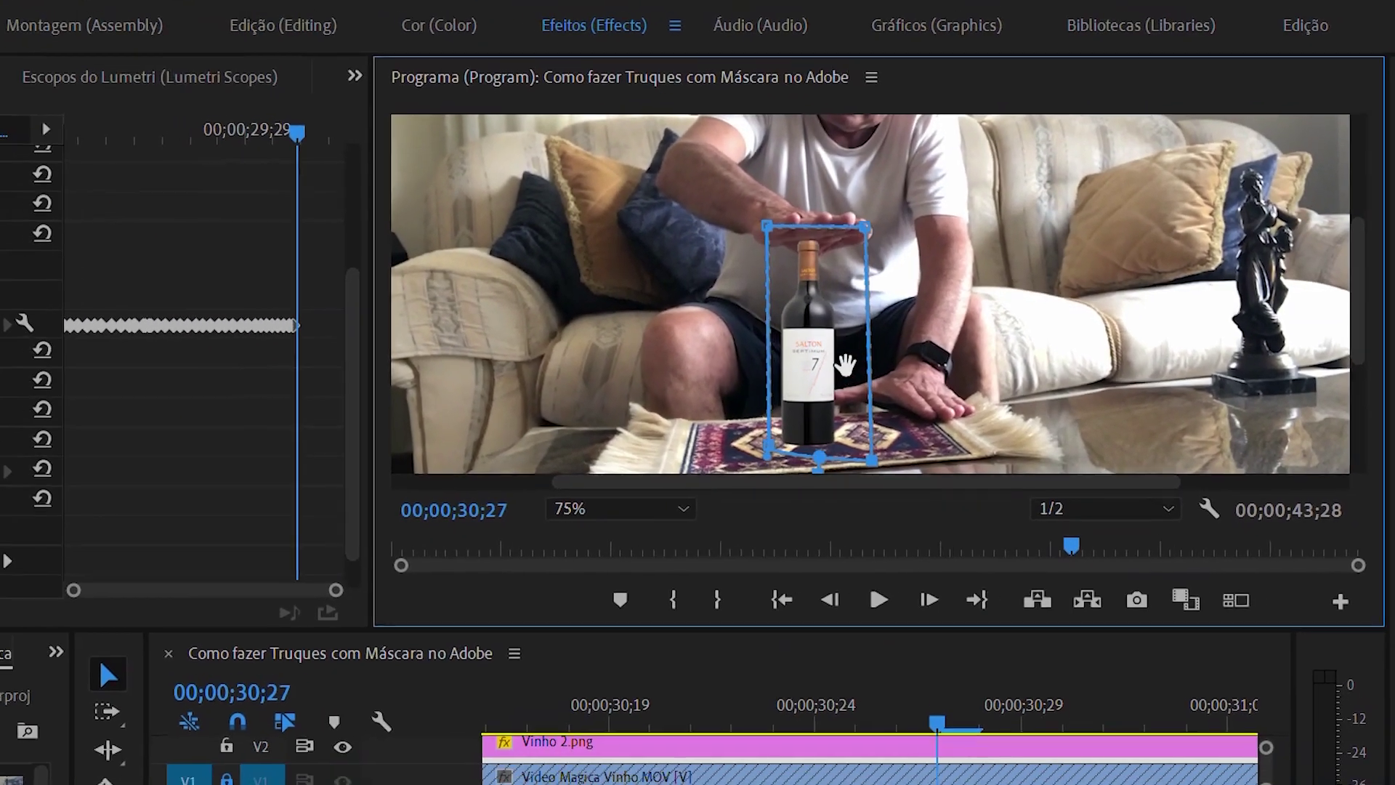
{"action": "key", "text": "Right"}
{"action": "key", "text": "Right"}
{"action": "key", "text": "Right"}
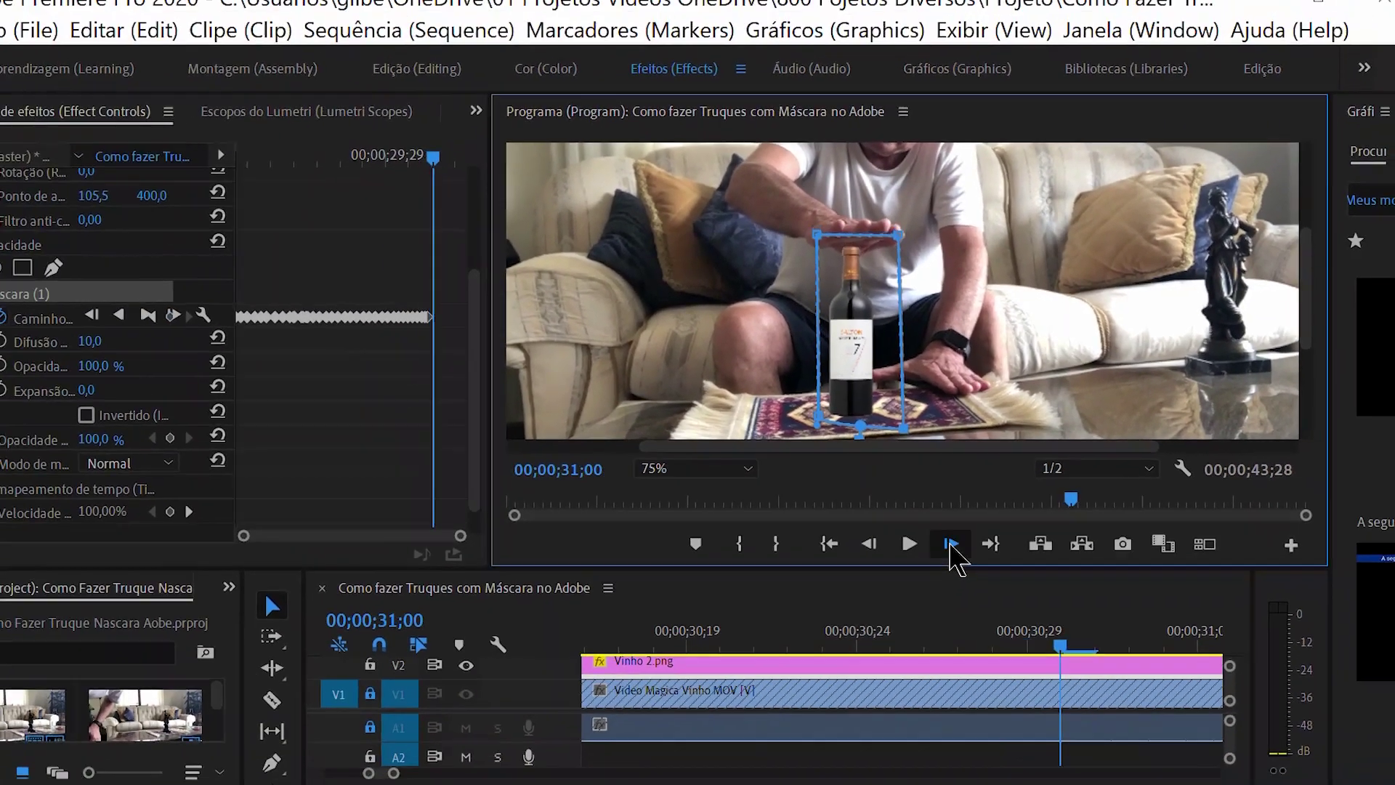
{"action": "key", "text": "Right"}
{"action": "key", "text": "Right"}
{"action": "key", "text": "Right"}
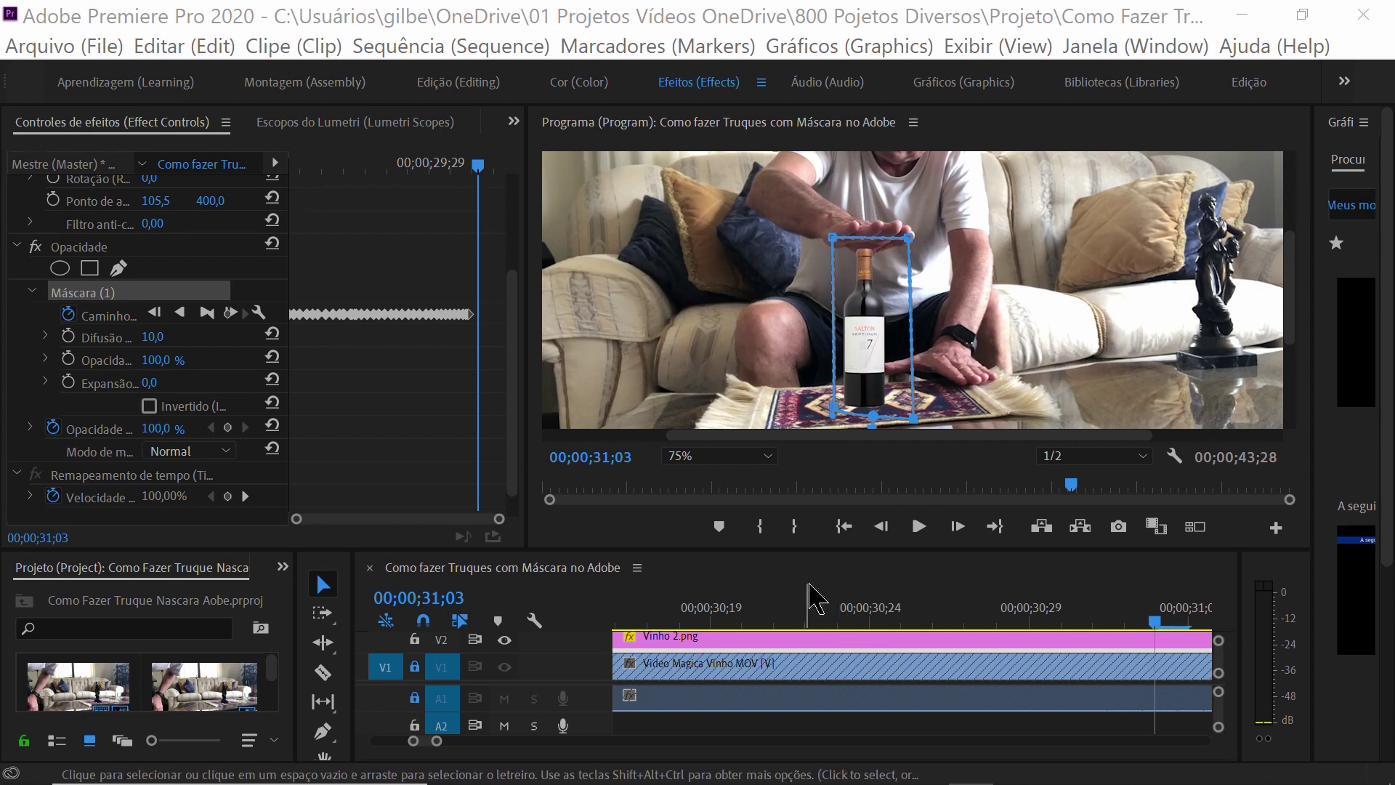
{"action": "left_click", "coordinate": [854, 549]}
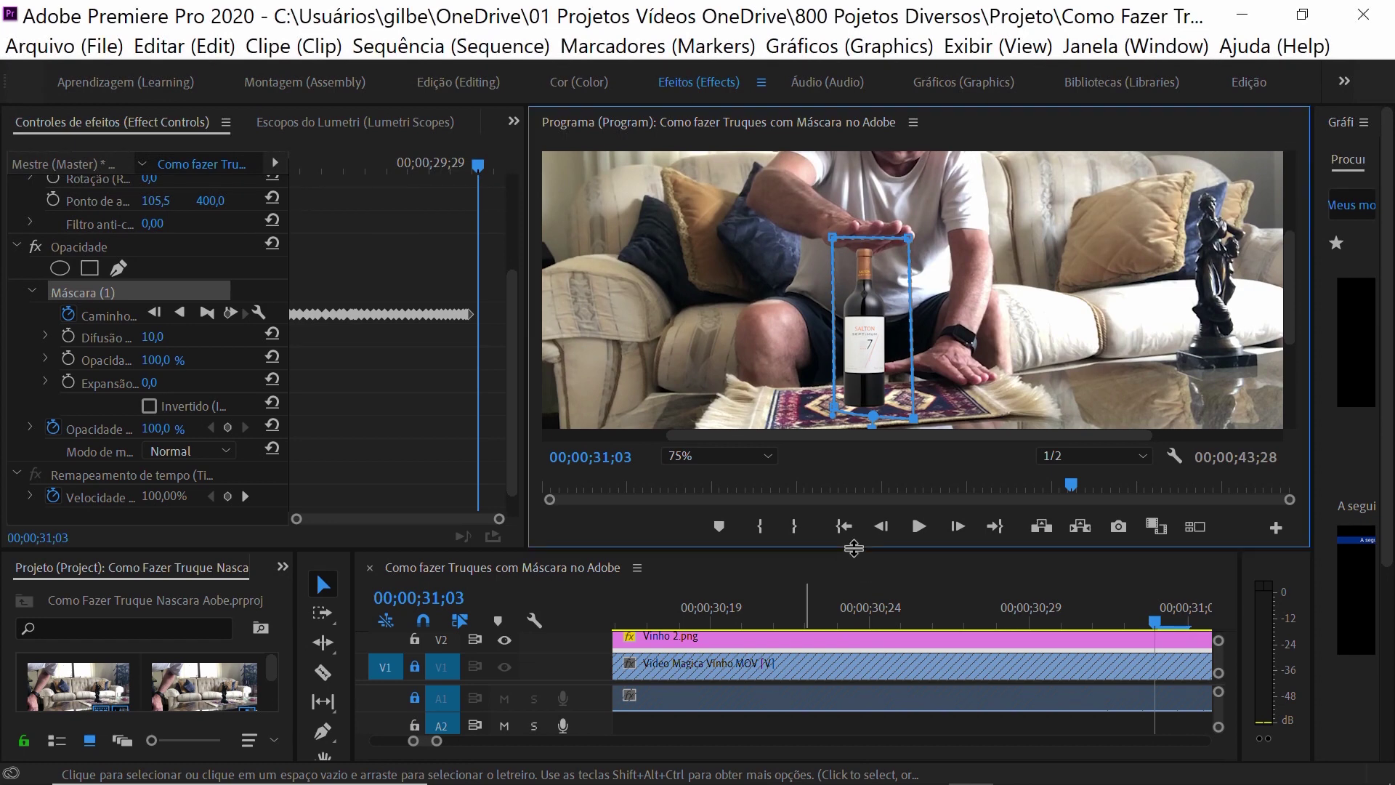
- Enlarge the timeline, move the playhead back near the start, zoom out, and deselect the bottle clip
{"action": "left_click_drag", "start_coordinate": [854, 549], "coordinate": [870, 455]}
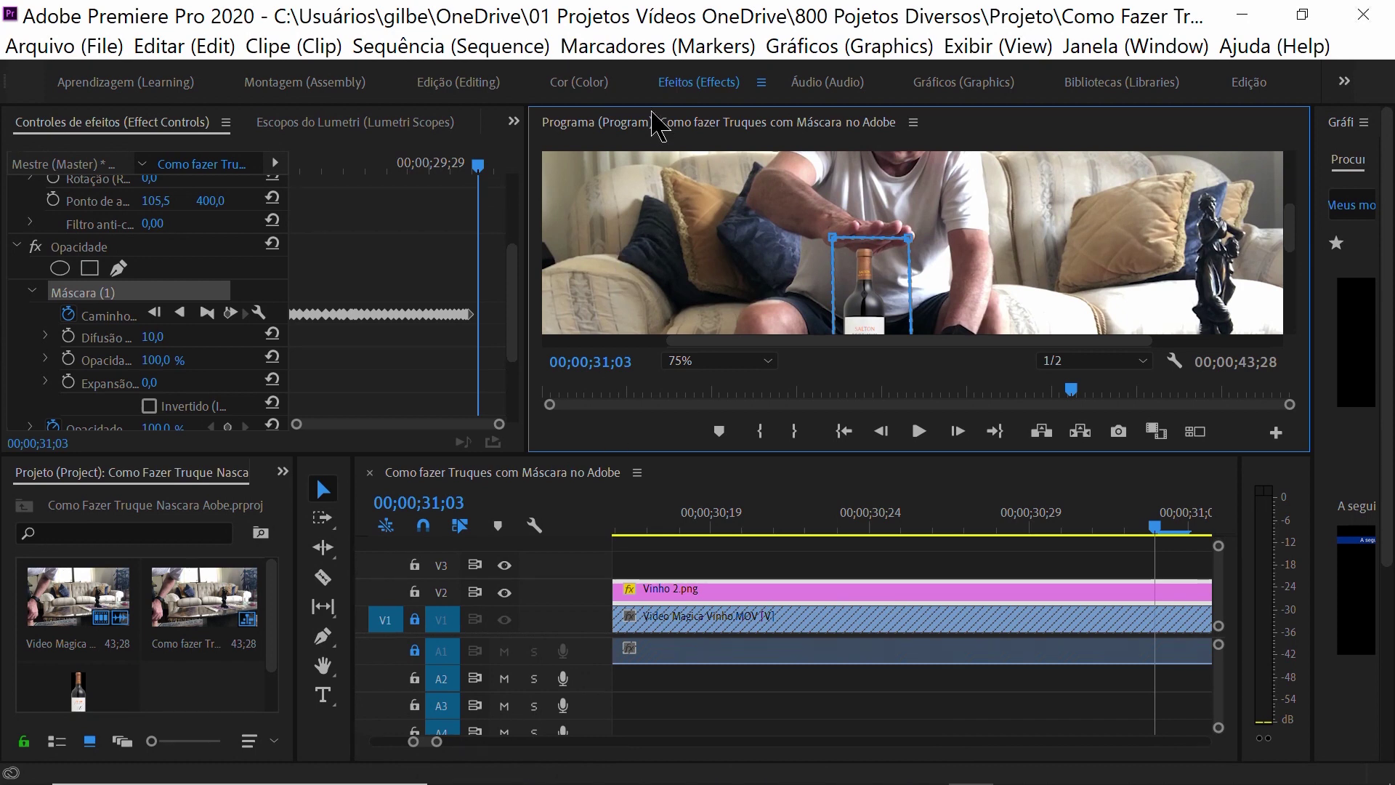
{"action": "left_click_drag", "start_coordinate": [1072, 393], "coordinate": [582, 458]}
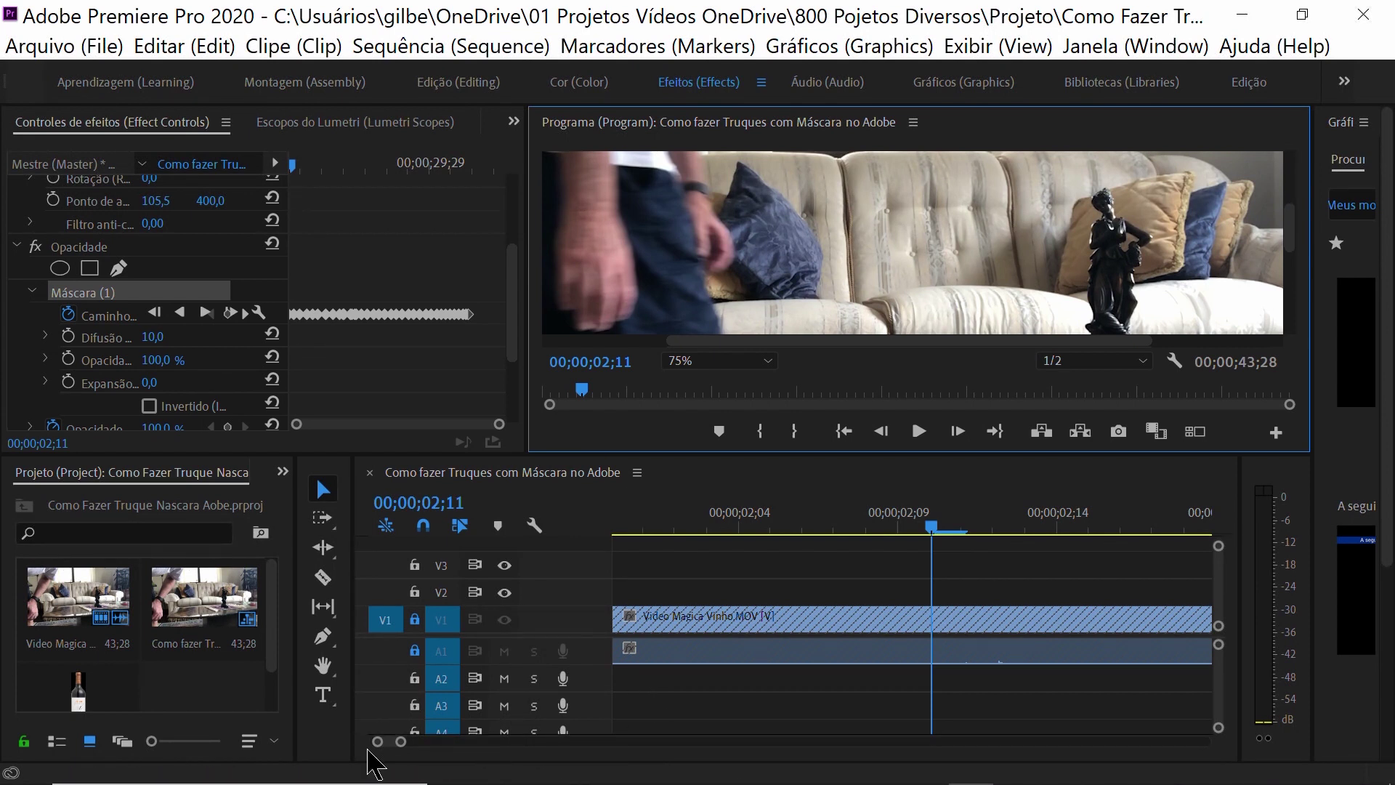
{"action": "left_click_drag", "start_coordinate": [402, 742], "coordinate": [690, 741]}
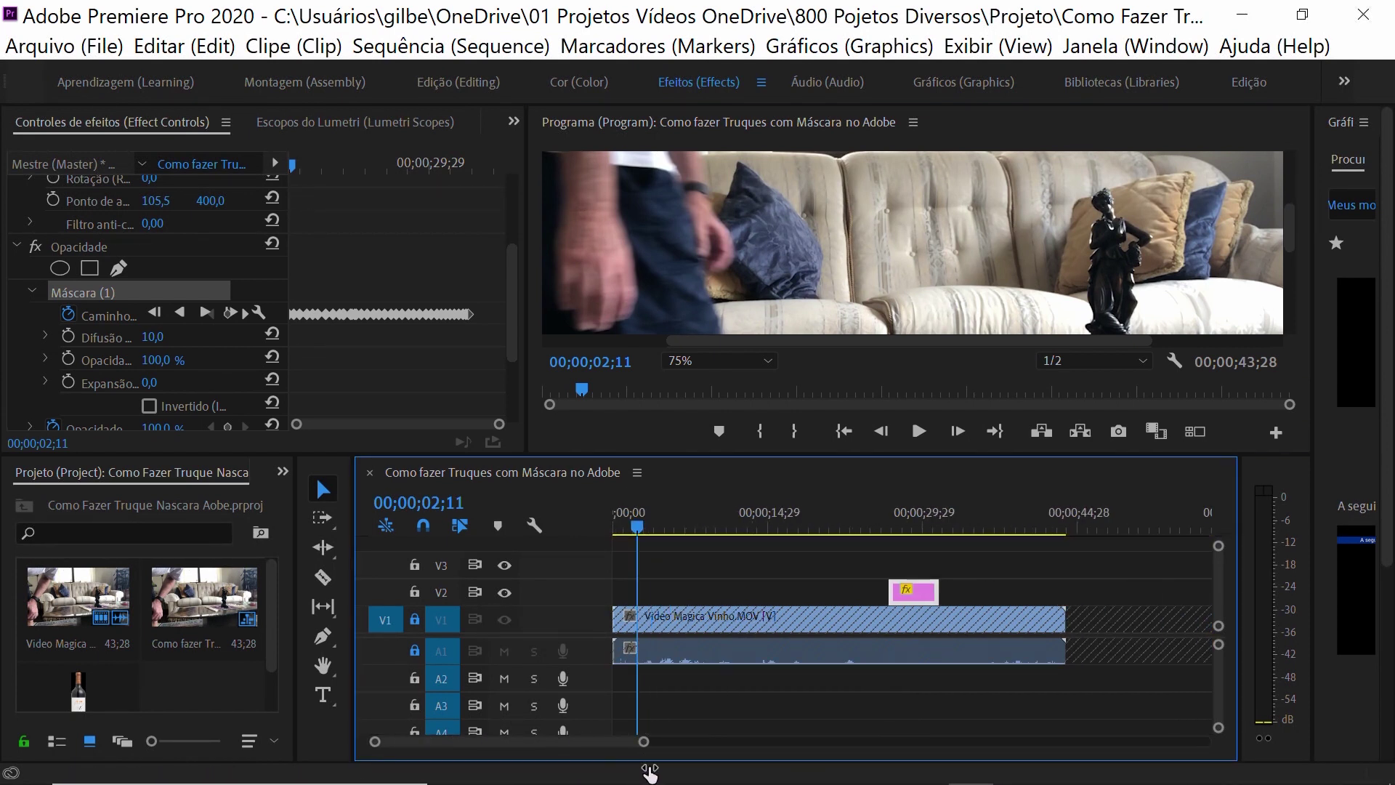
{"action": "left_click", "coordinate": [703, 620]}
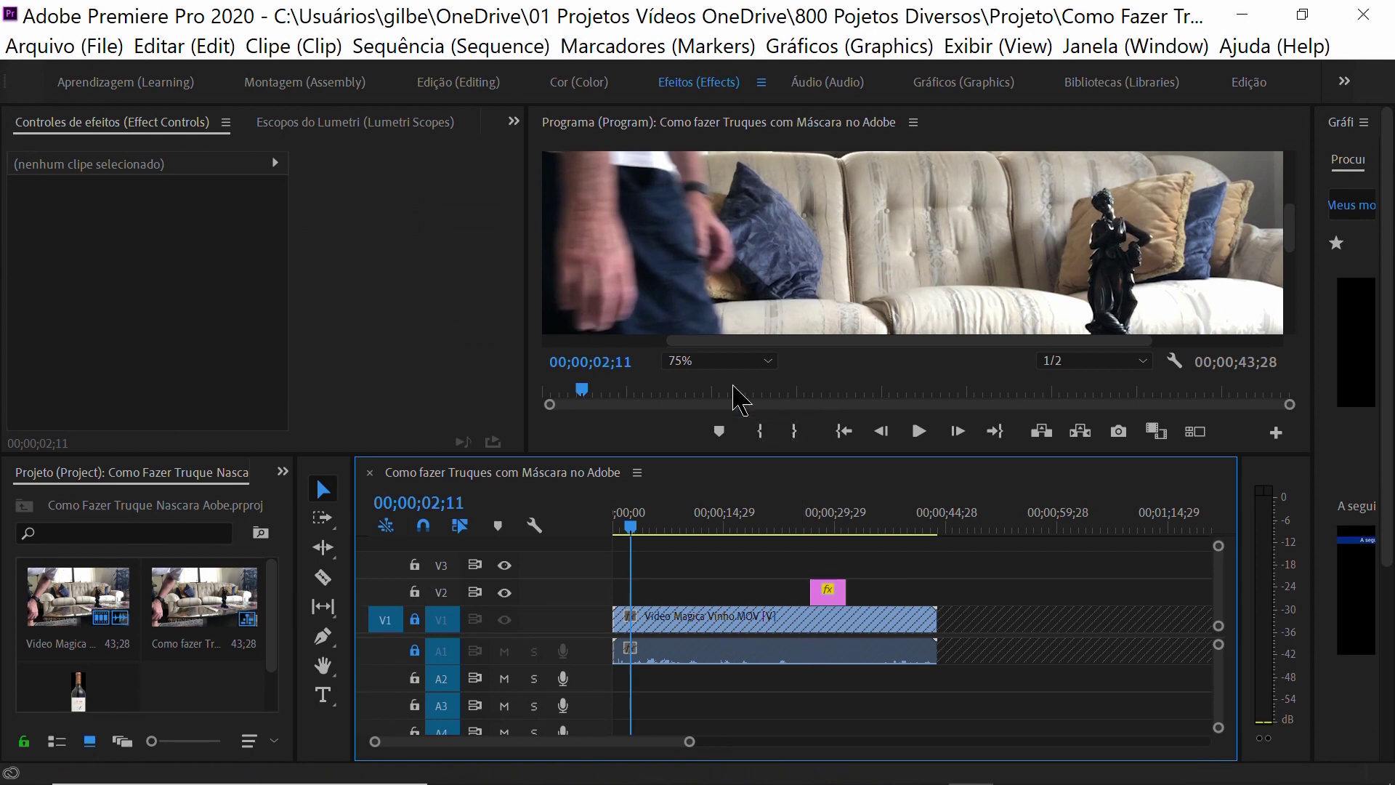
- Set the Program monitor zoom to Fit and maximize it to fill the workspace
{"action": "left_click", "coordinate": [766, 361]}
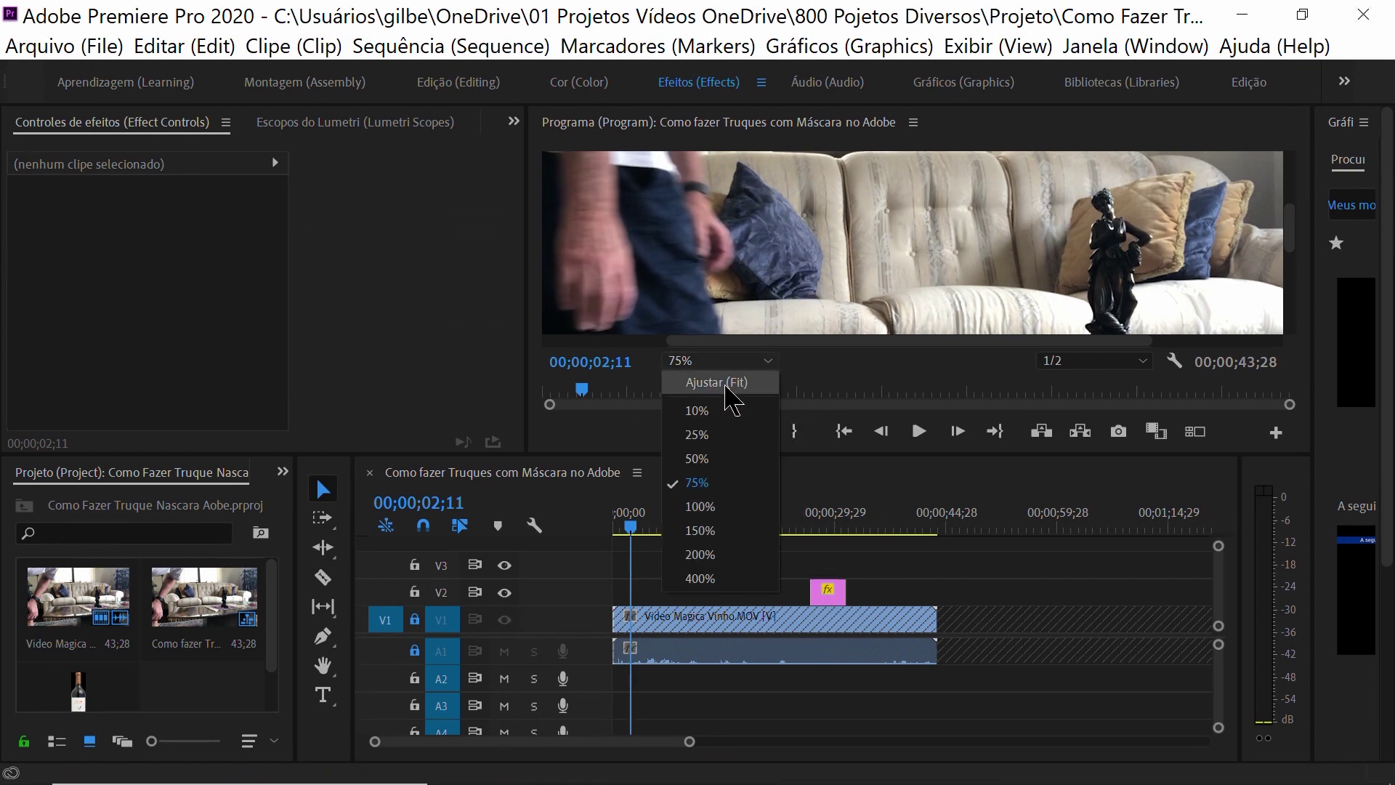
{"action": "left_click", "coordinate": [727, 384]}
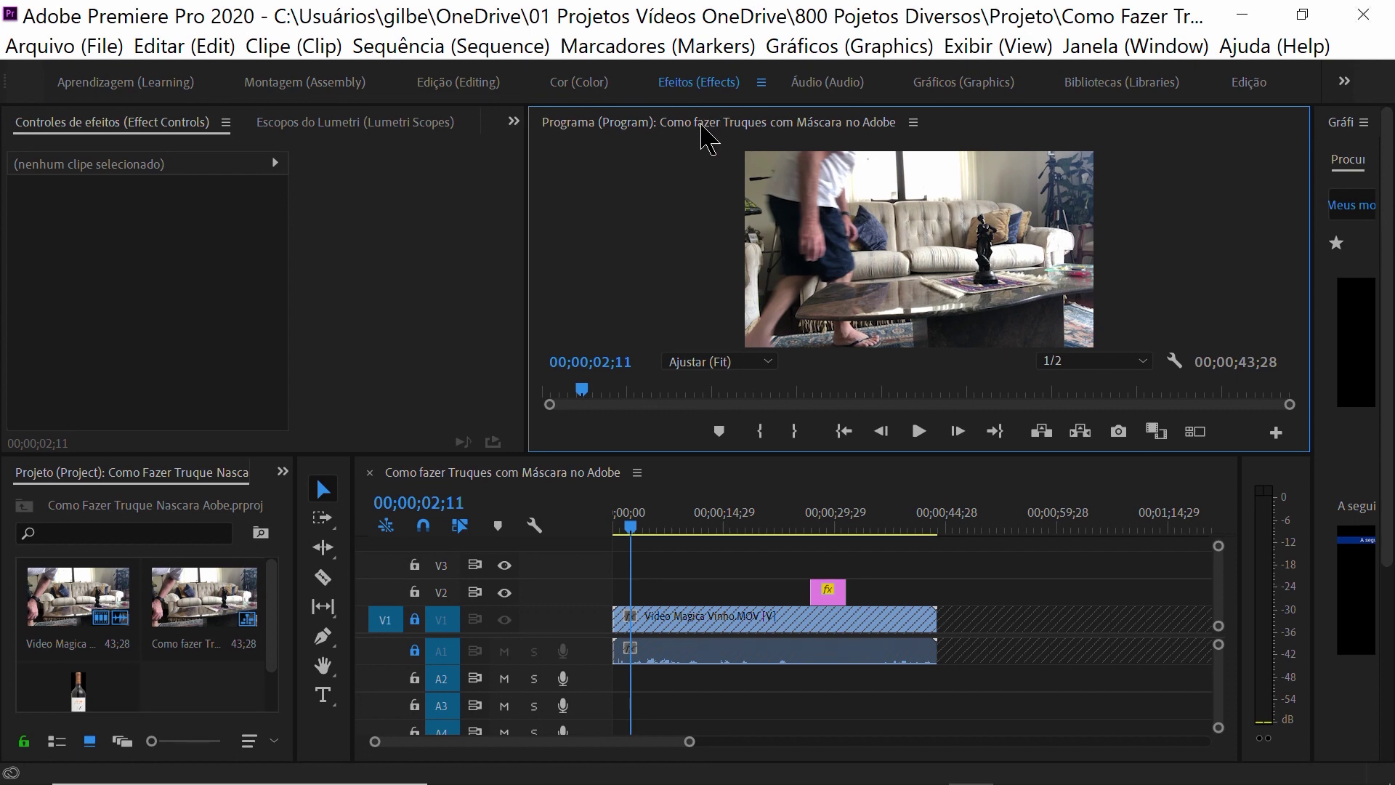
{"action": "double_click", "coordinate": [702, 126]}
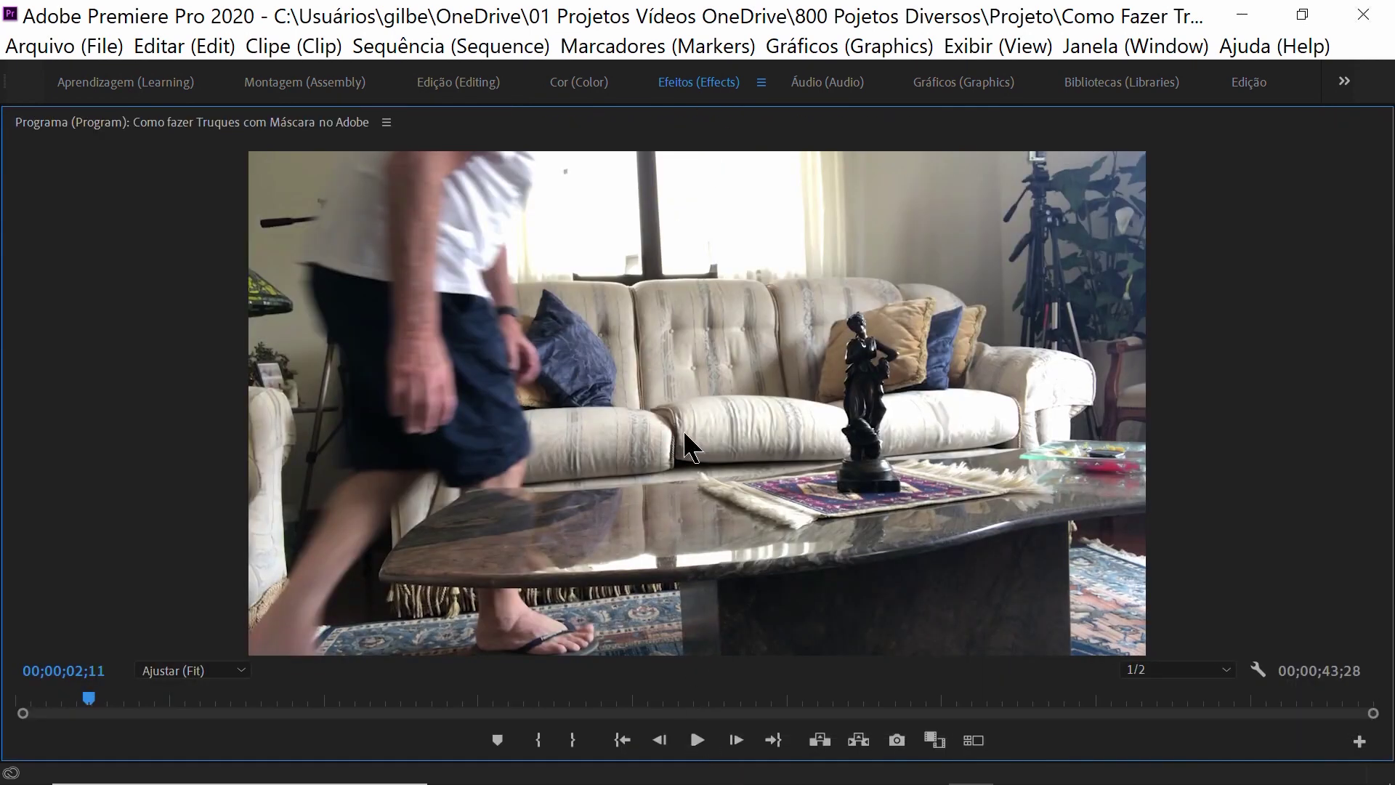
- Play the sequence full-screen from about 01;13, stopping at the ending around 00;00;38;00
{"action": "key", "text": "Left"}
{"action": "key", "text": "Left"}
{"action": "key", "text": "Left"}
{"action": "key", "text": "Left"}
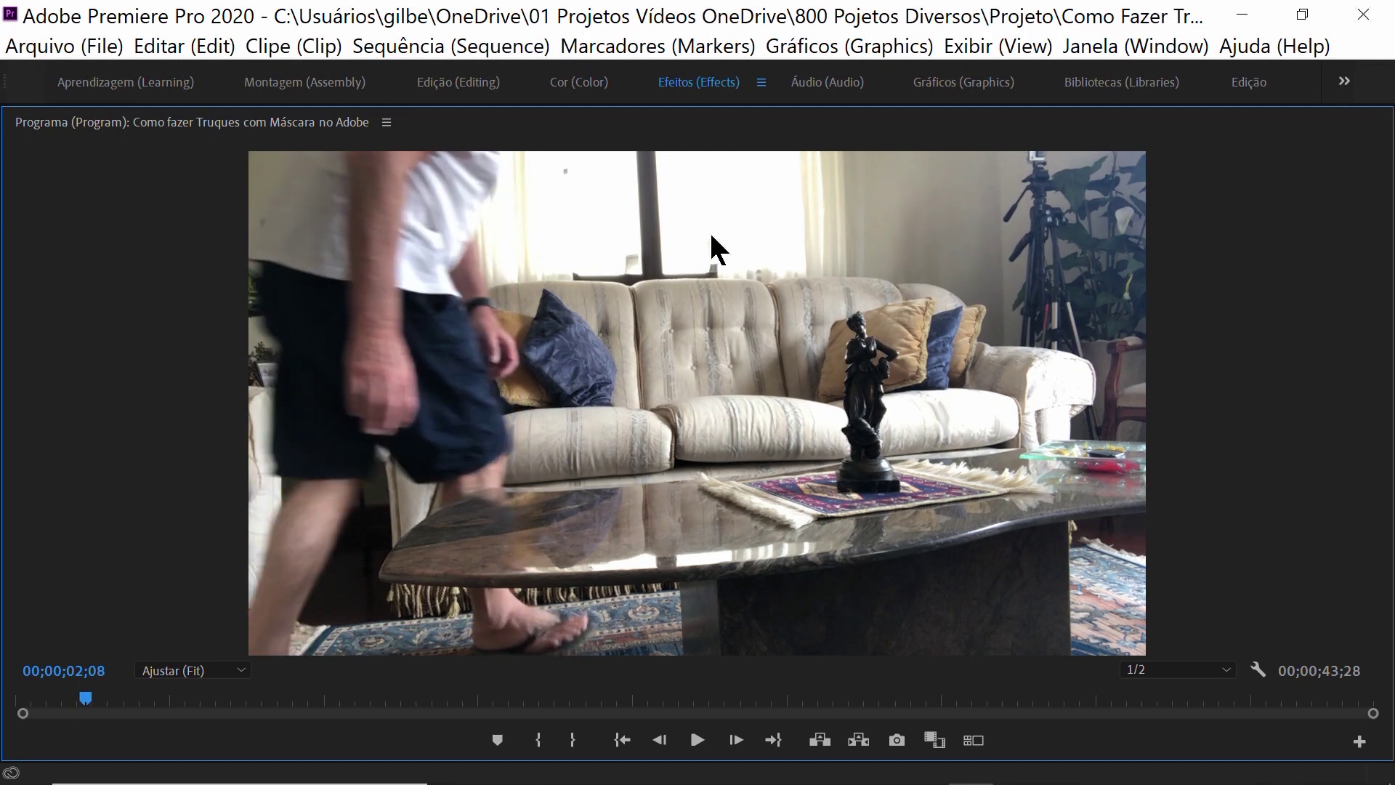
{"action": "key", "text": "Left"}
{"action": "key", "text": "Left"}
{"action": "left_click_drag", "start_coordinate": [80, 701], "coordinate": [63, 704]}
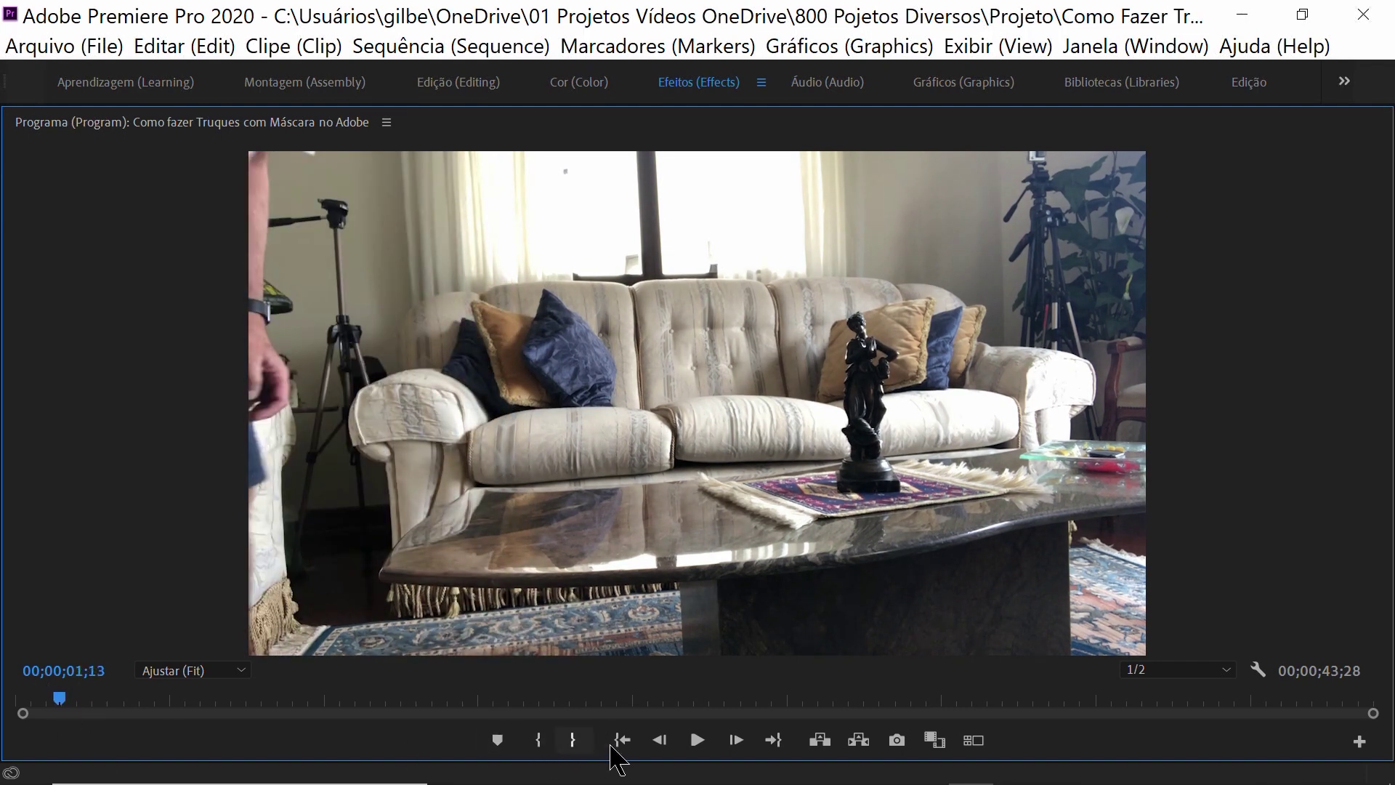
{"action": "left_click", "coordinate": [697, 741]}
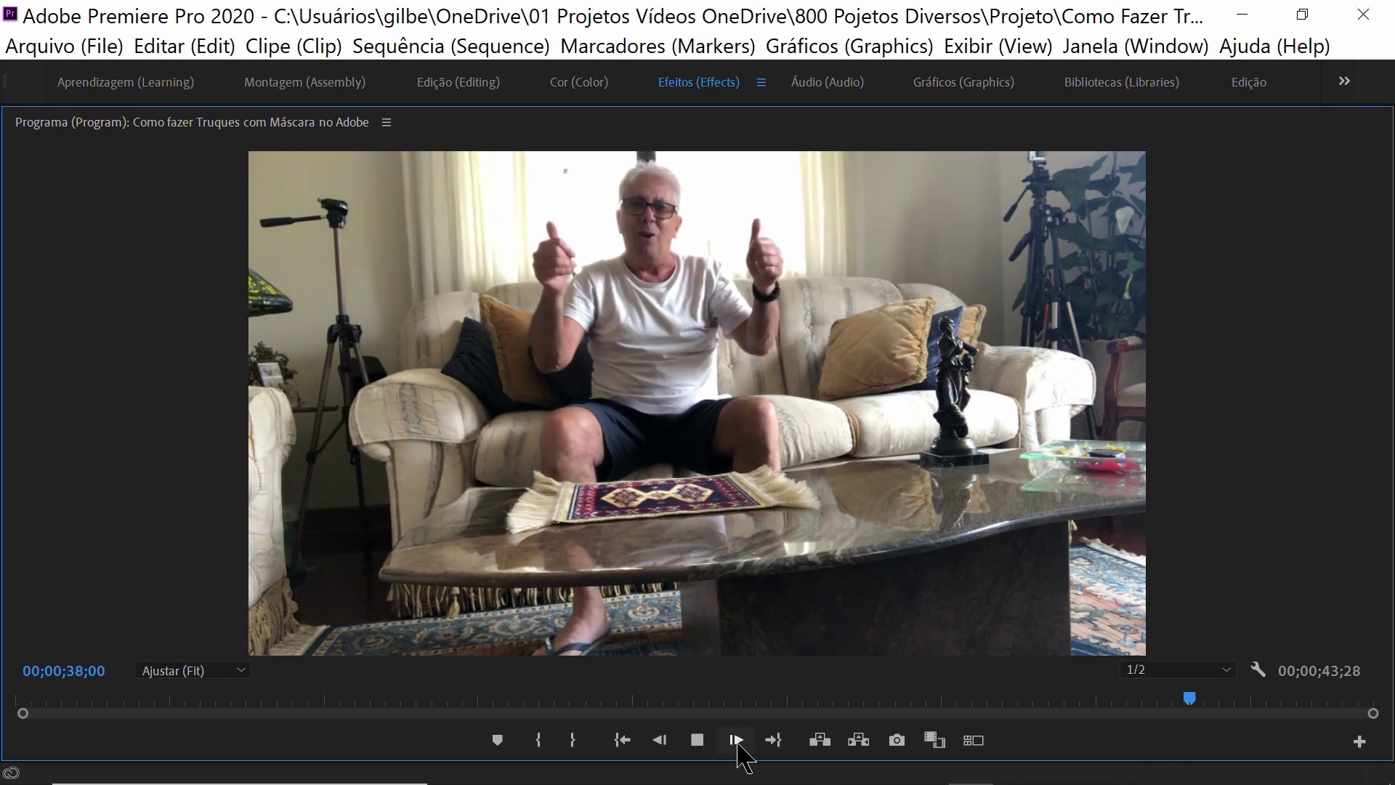
{"action": "left_click", "coordinate": [736, 741]}
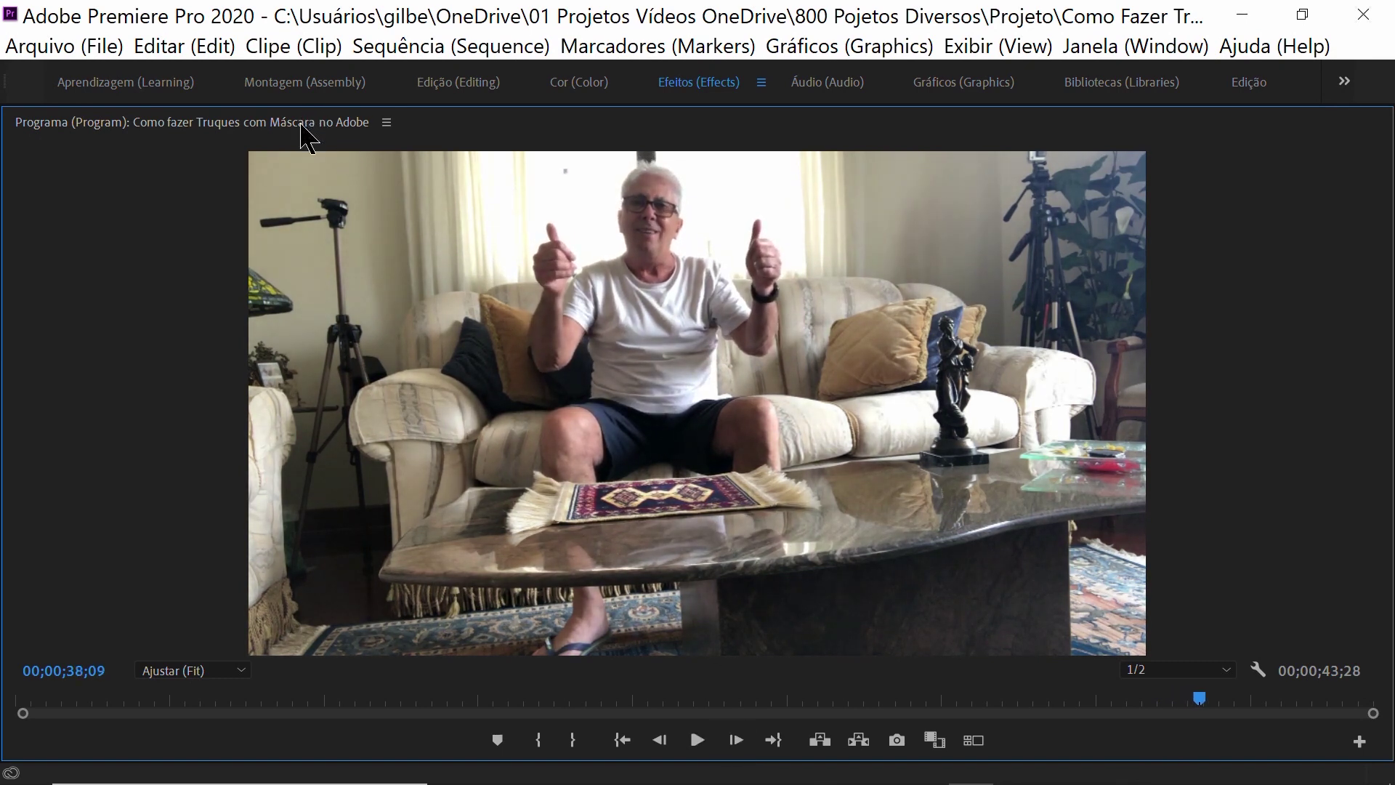
- Extend Vinho 2.png on V2 to about 00;00;17;06 to end with the video, then return before the reveal
{"action": "double_click", "coordinate": [301, 125]}
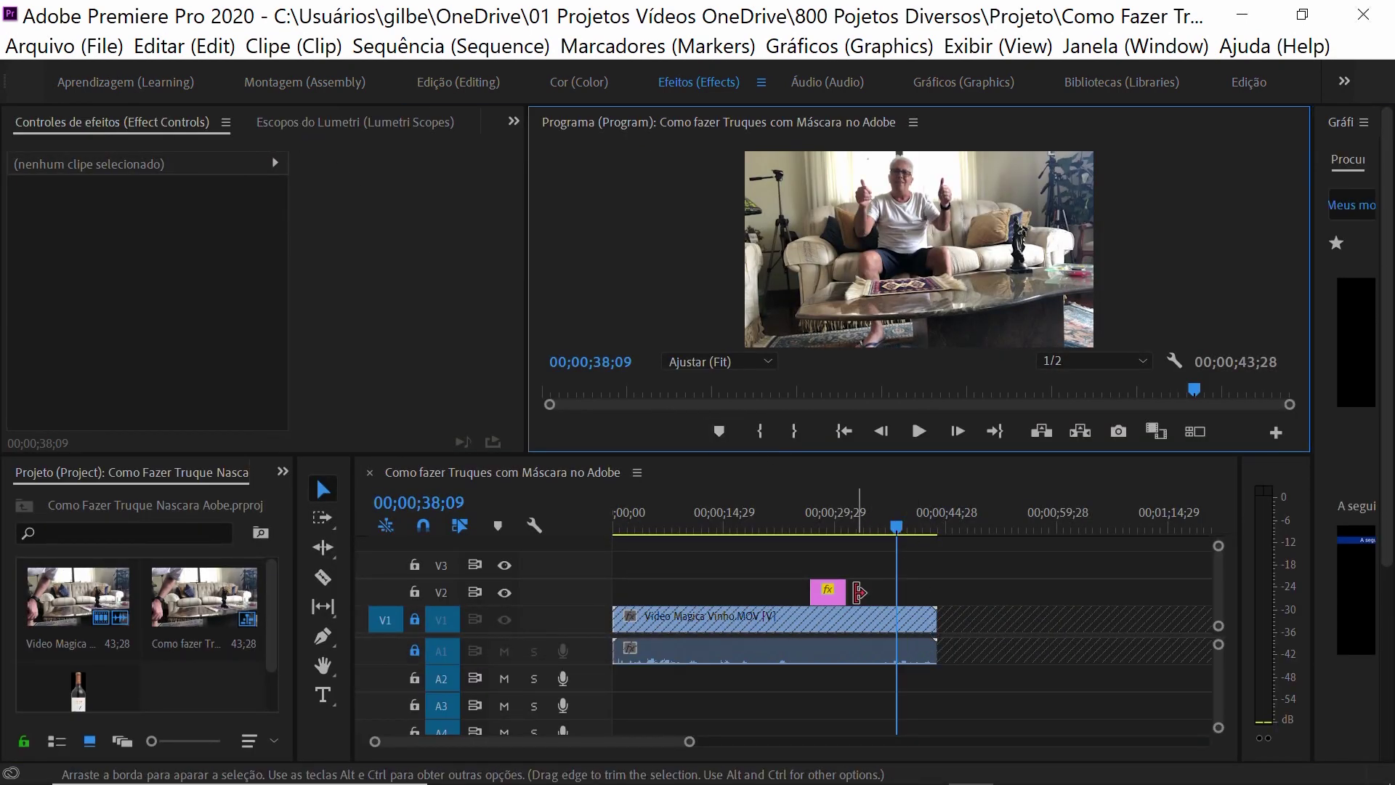
{"action": "left_click_drag", "start_coordinate": [852, 592], "coordinate": [932, 590]}
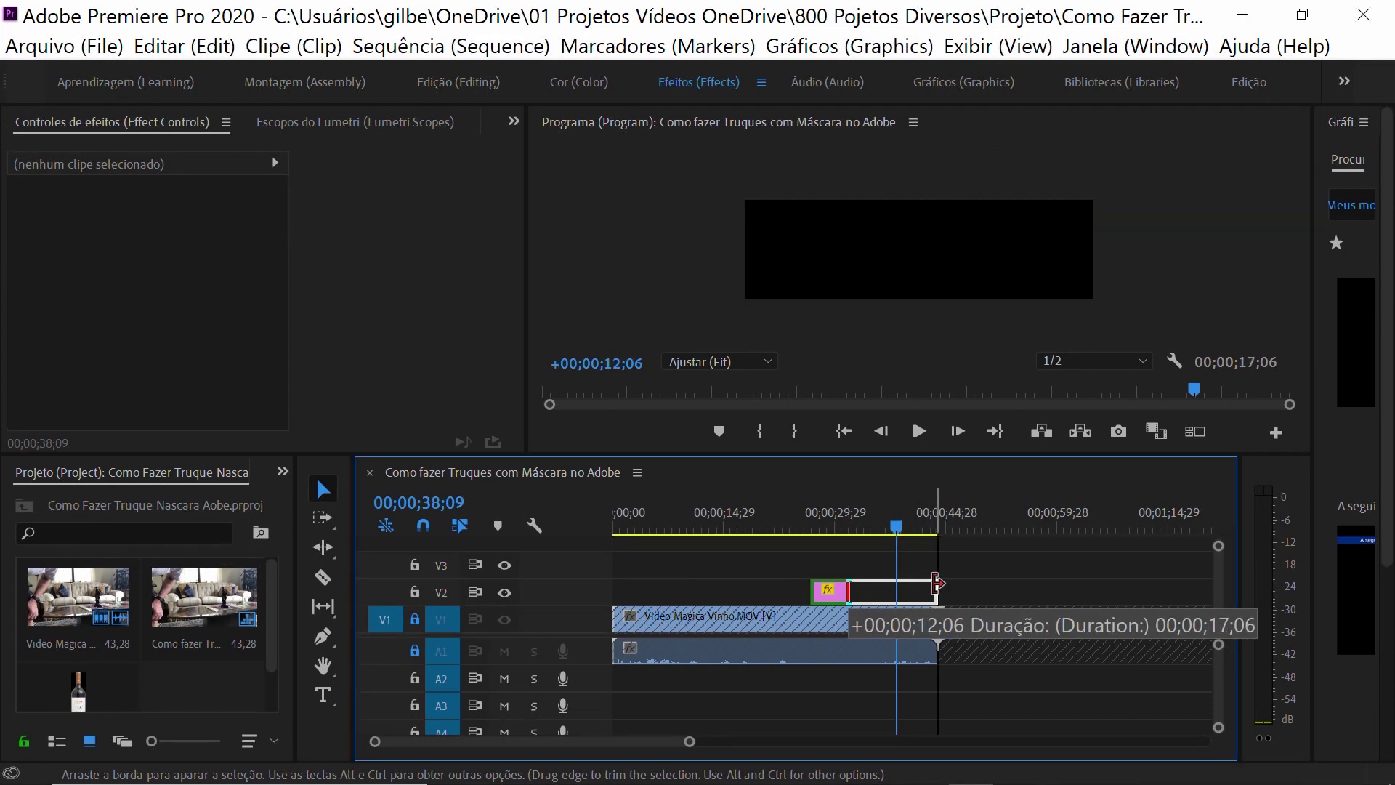
{"action": "left_click_drag", "start_coordinate": [933, 590], "coordinate": [938, 590]}
{"action": "left_click_drag", "start_coordinate": [898, 528], "coordinate": [802, 556]}
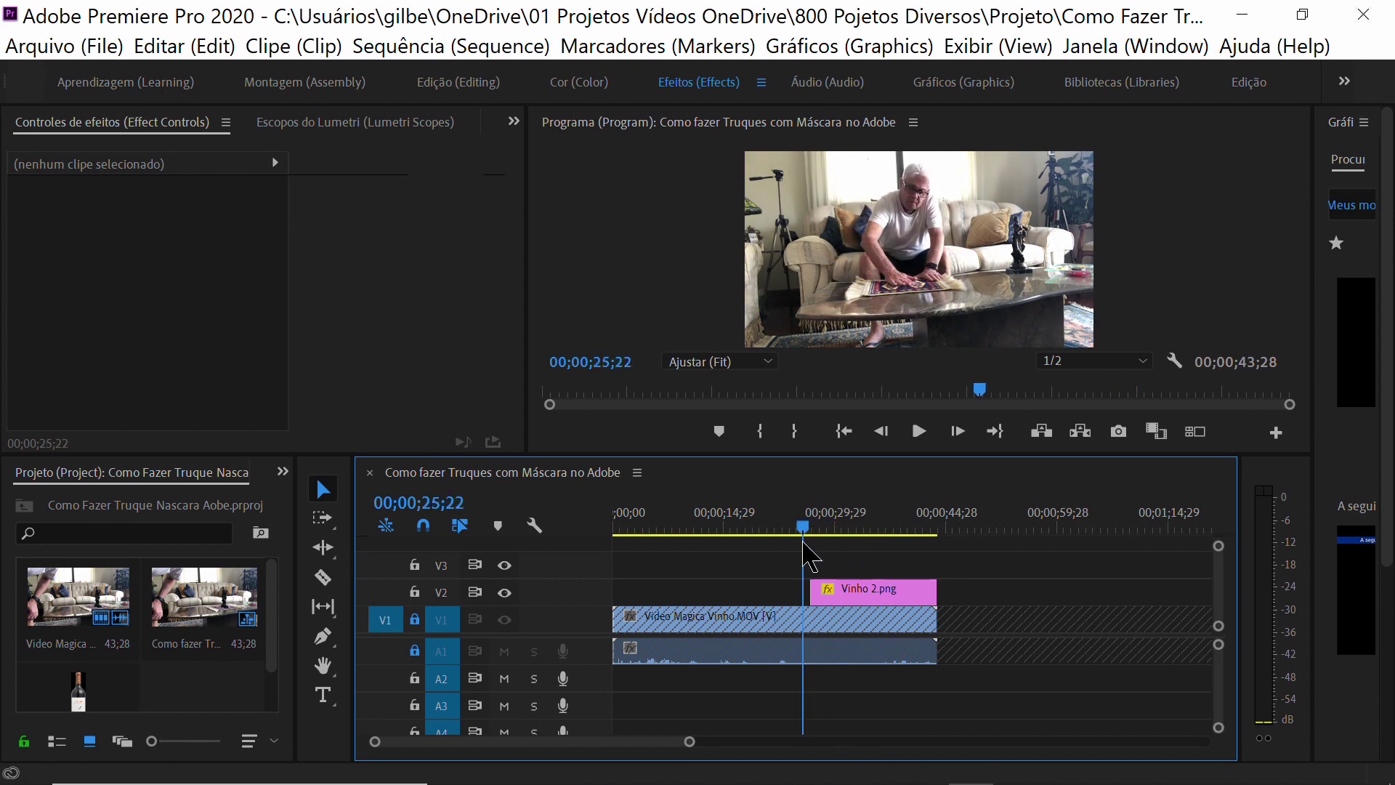
{"action": "left_click", "coordinate": [694, 134]}
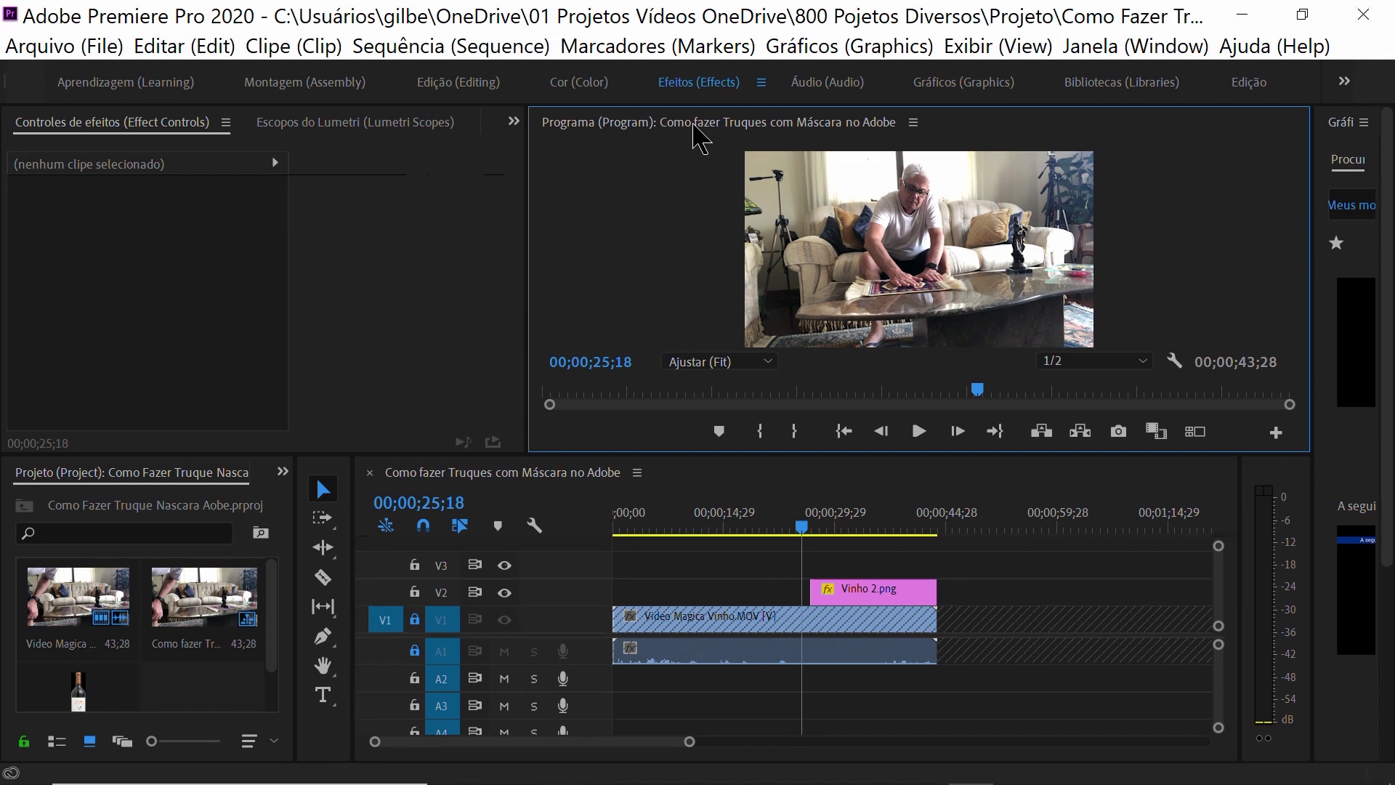
- Maximize the Program monitor and play from 00;00;25;18, just before the bottle appears
{"action": "double_click", "coordinate": [694, 127]}
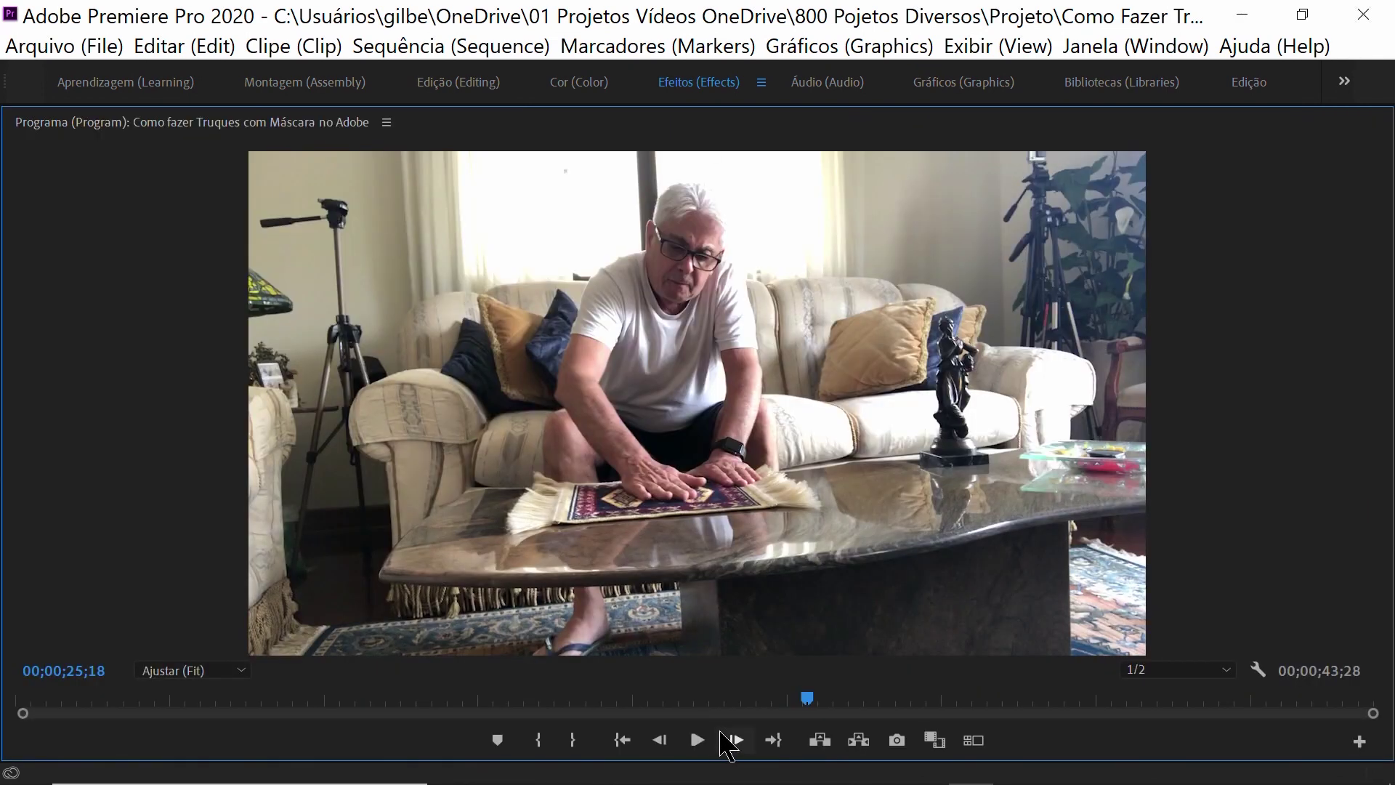
{"action": "left_click", "coordinate": [697, 741]}
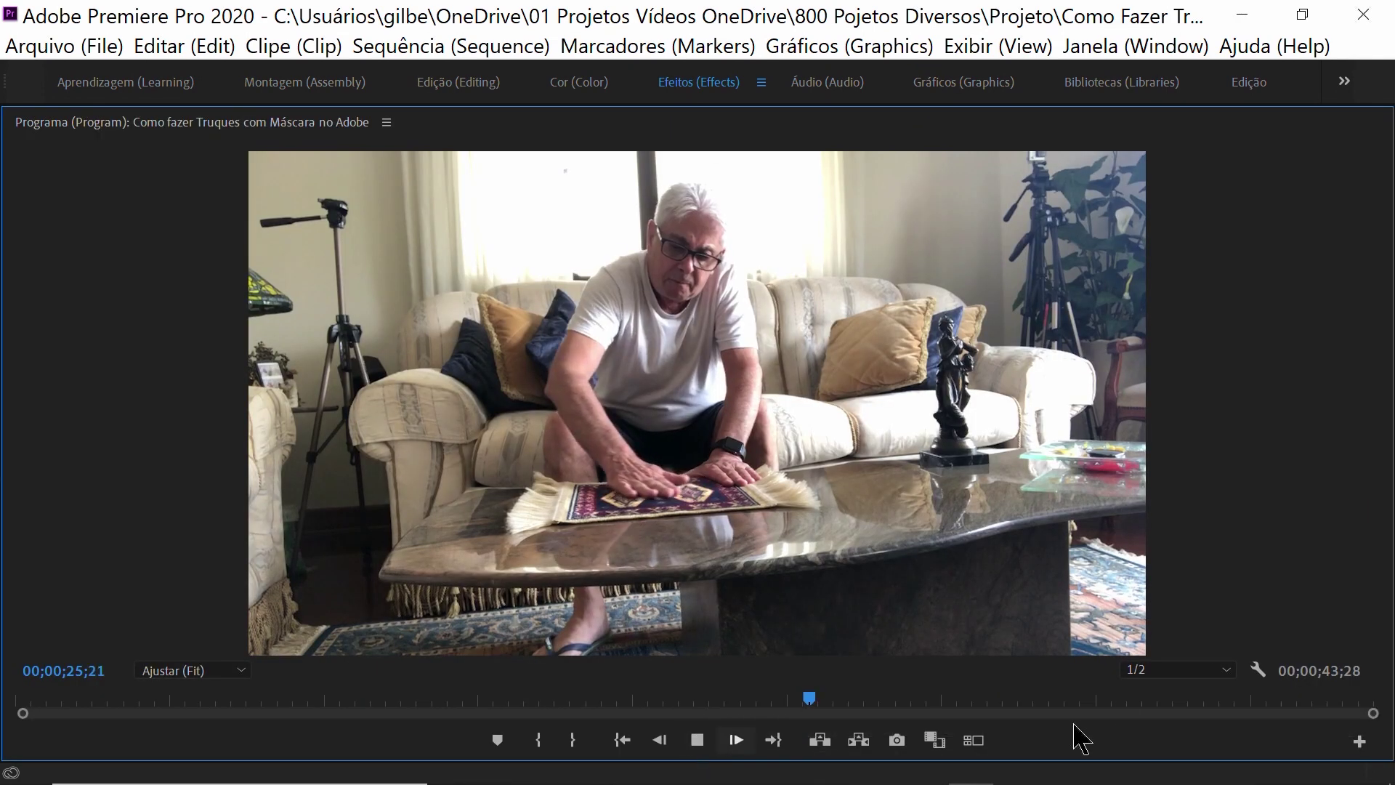